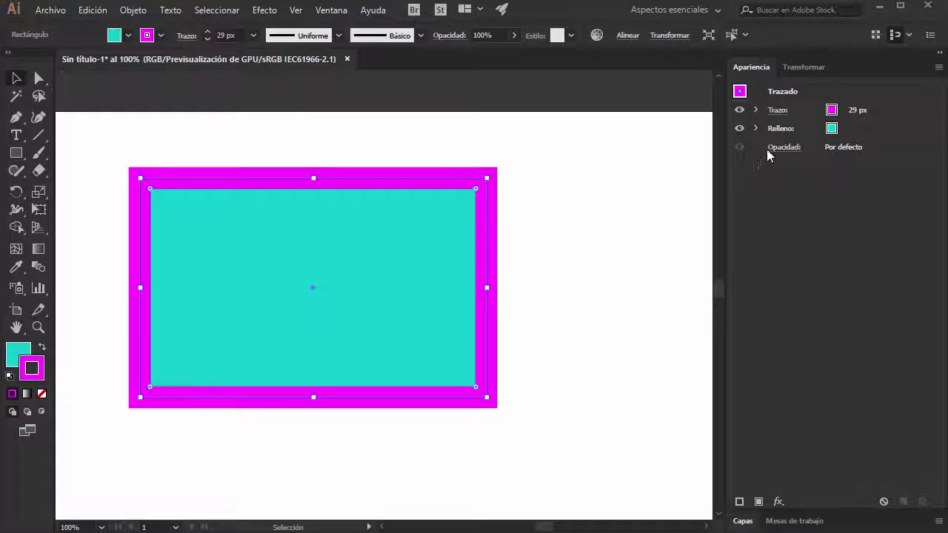
- View the selected rectangle's transform properties and return to its appearance attributes
click(813, 68)
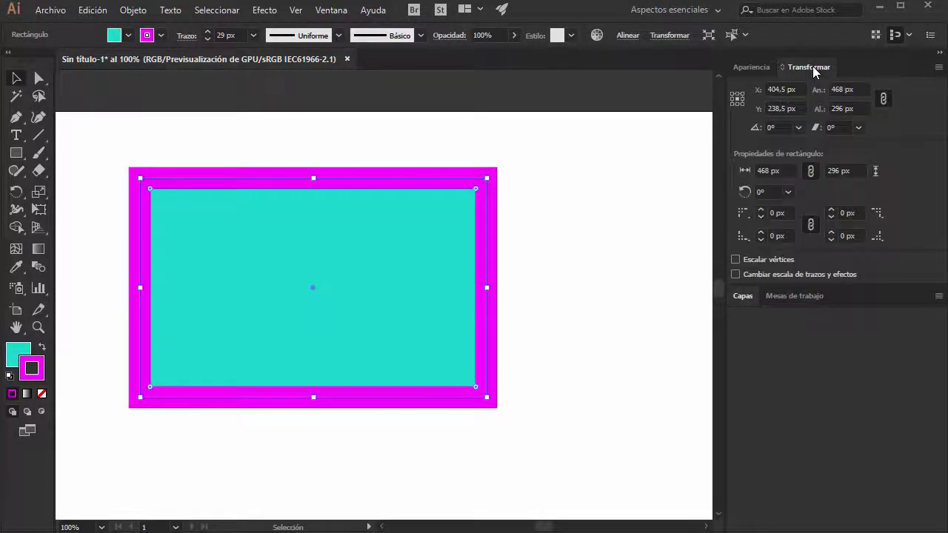
click(748, 67)
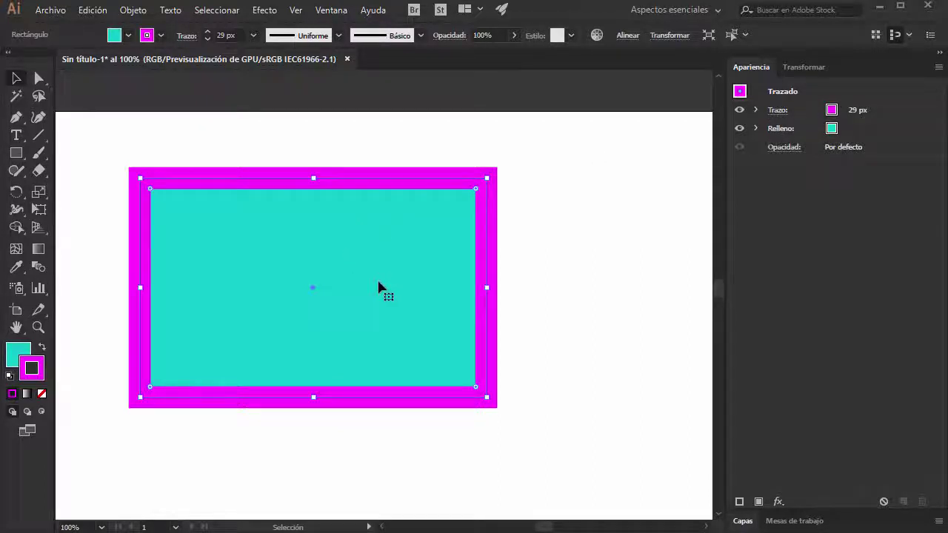
click(299, 237)
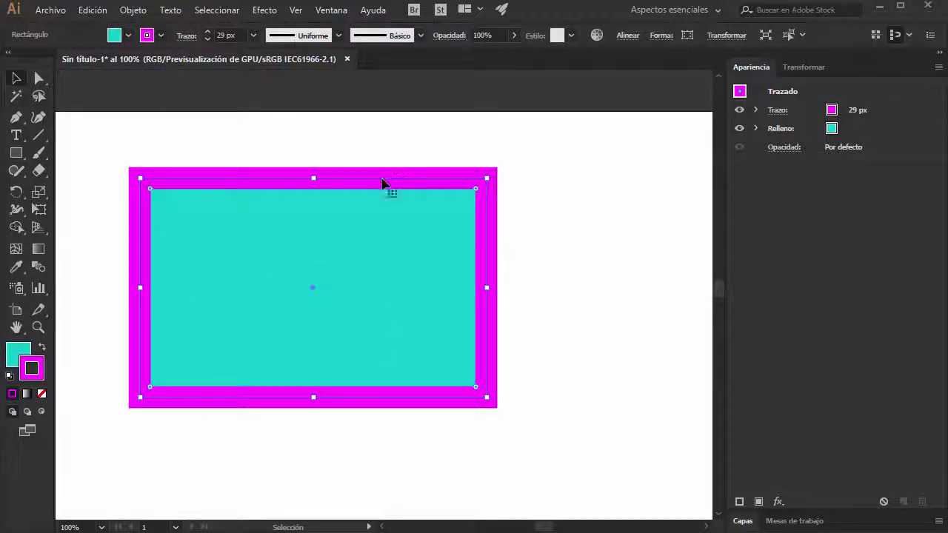
- Move the rectangle slightly right and down, and check its path in outline view before restoring the preview
drag(382, 182, 419, 189)
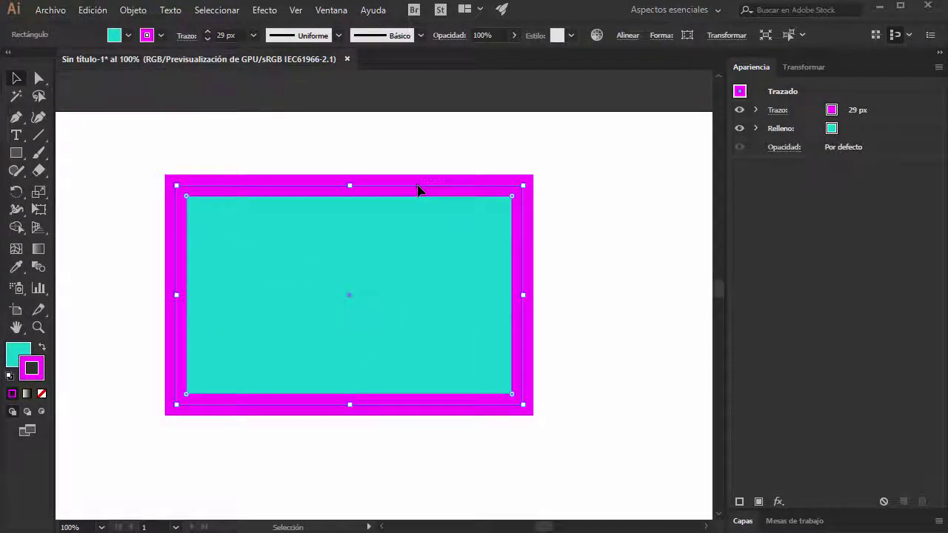
key(ctrl+y)
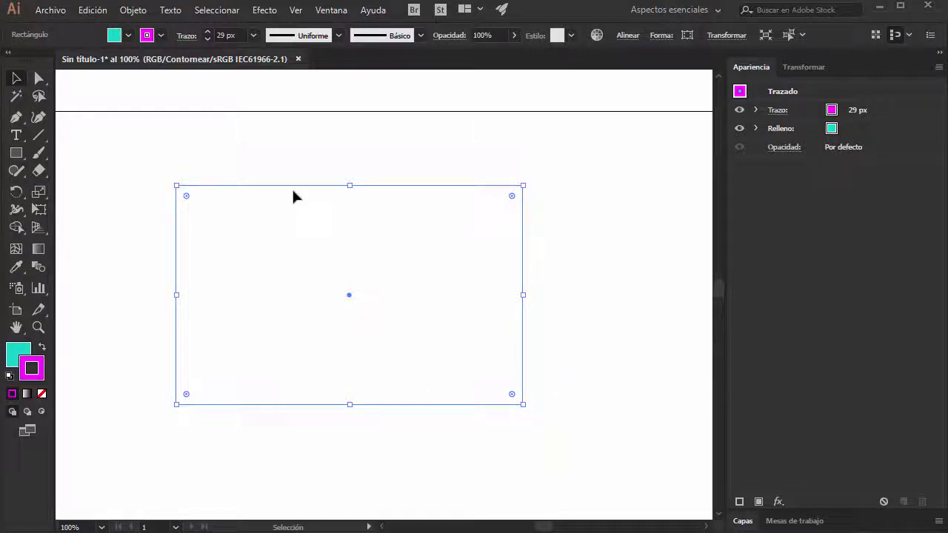
key(ctrl+y)
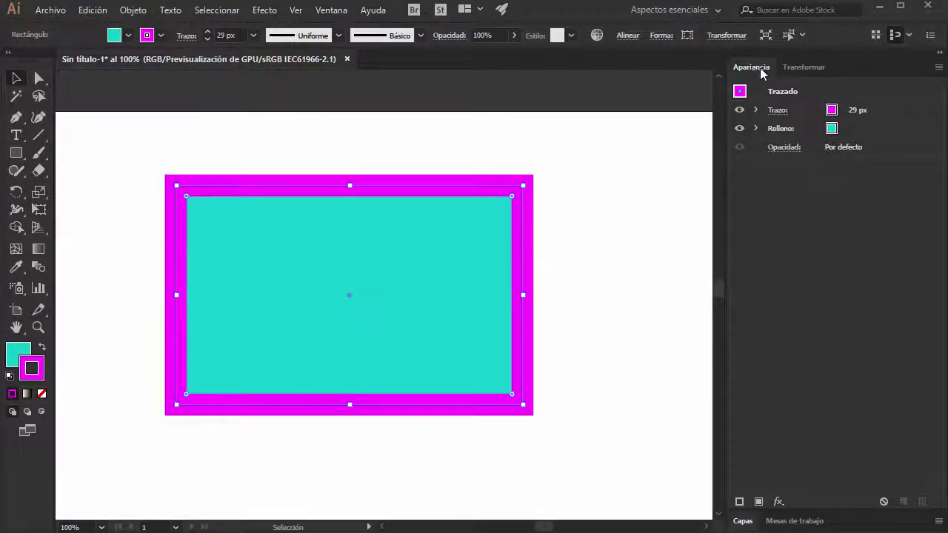
- Change the rectangle's stroke colour from the swatches to orange-red
click(756, 110)
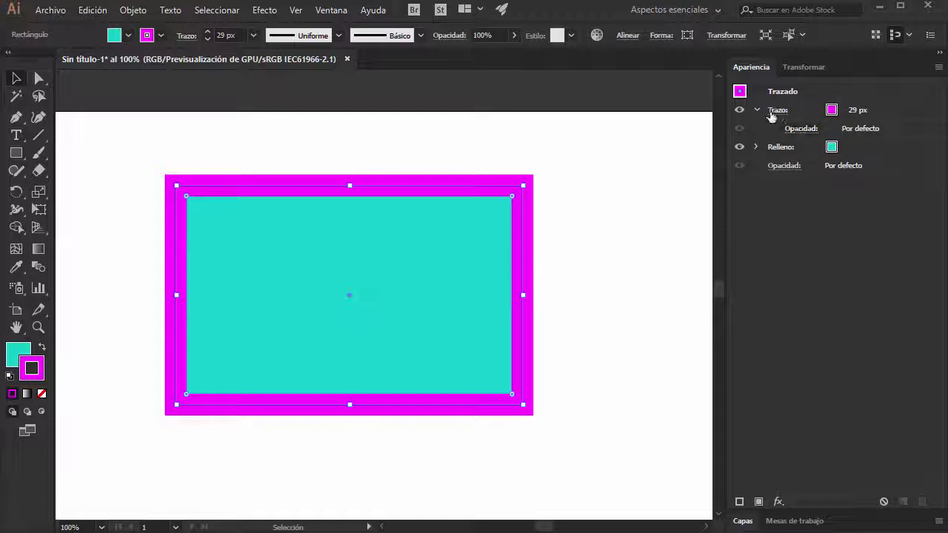
click(832, 110)
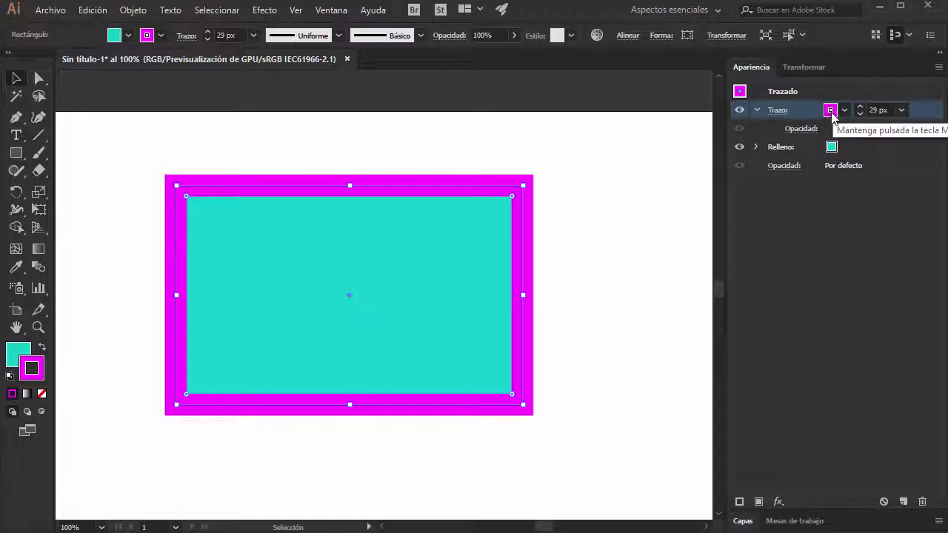
click(845, 110)
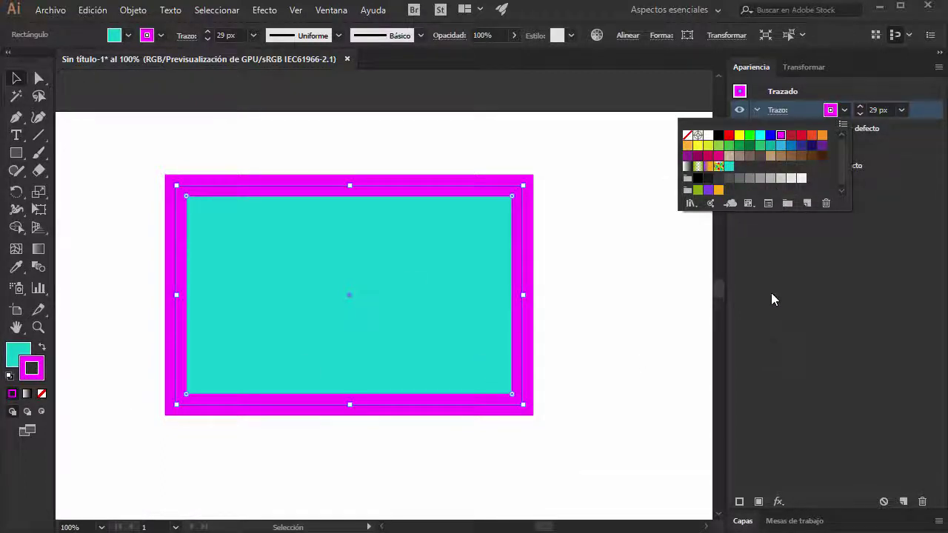
click(811, 135)
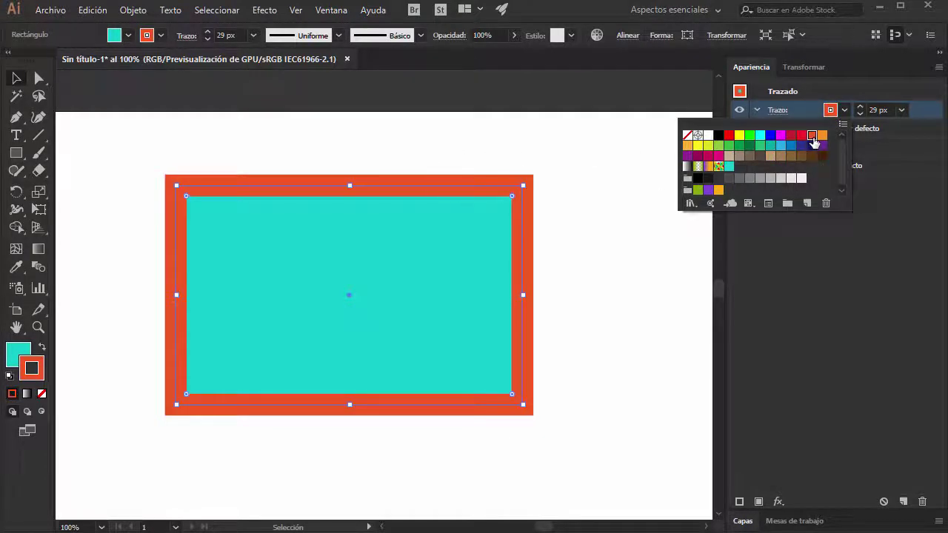
click(862, 115)
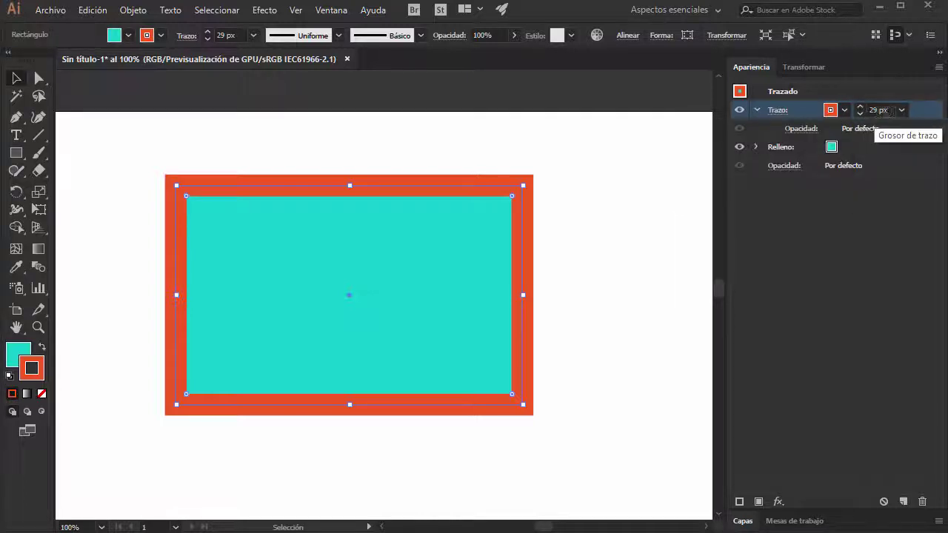
- Increase the rectangle's stroke weight to 40 px
click(860, 108)
click(861, 108)
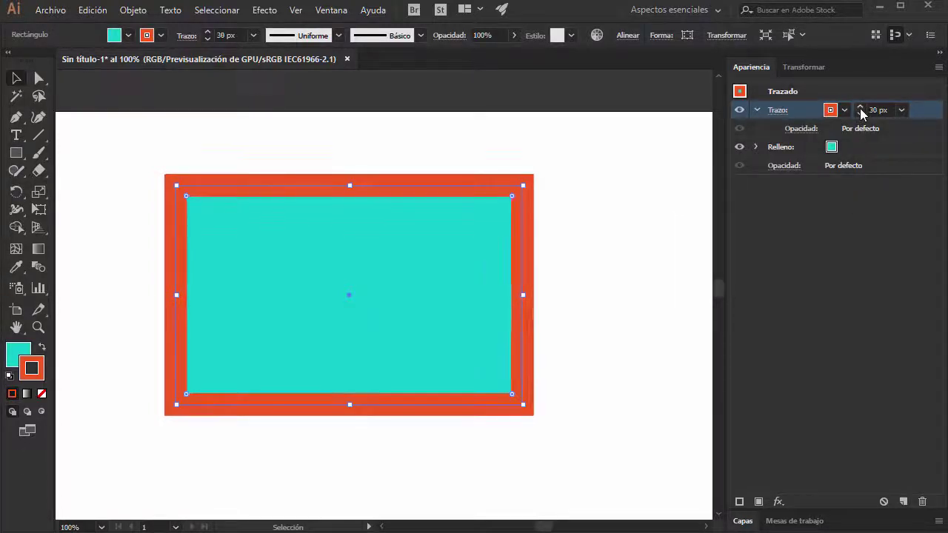
click(861, 108)
click(860, 108)
click(861, 108)
click(860, 108)
click(860, 108)
click(860, 108)
click(860, 108)
click(860, 108)
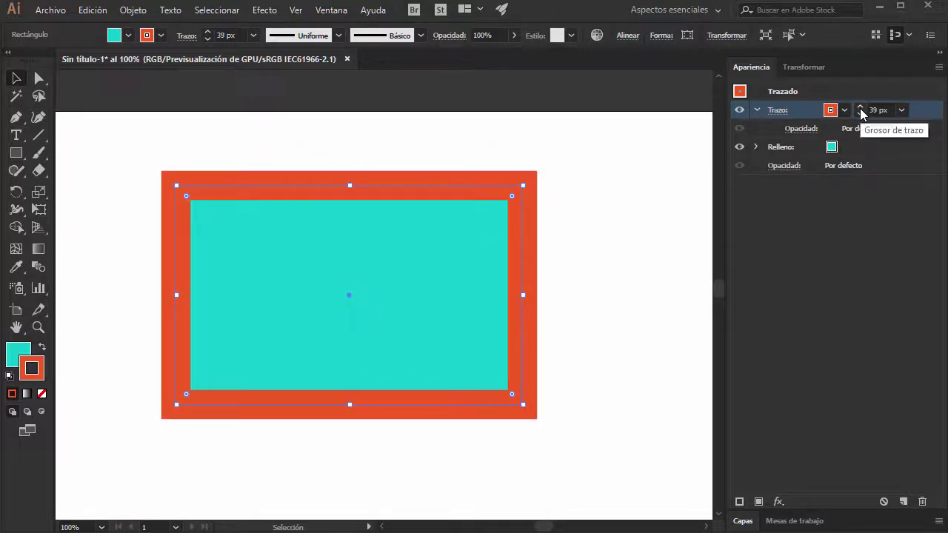
click(860, 108)
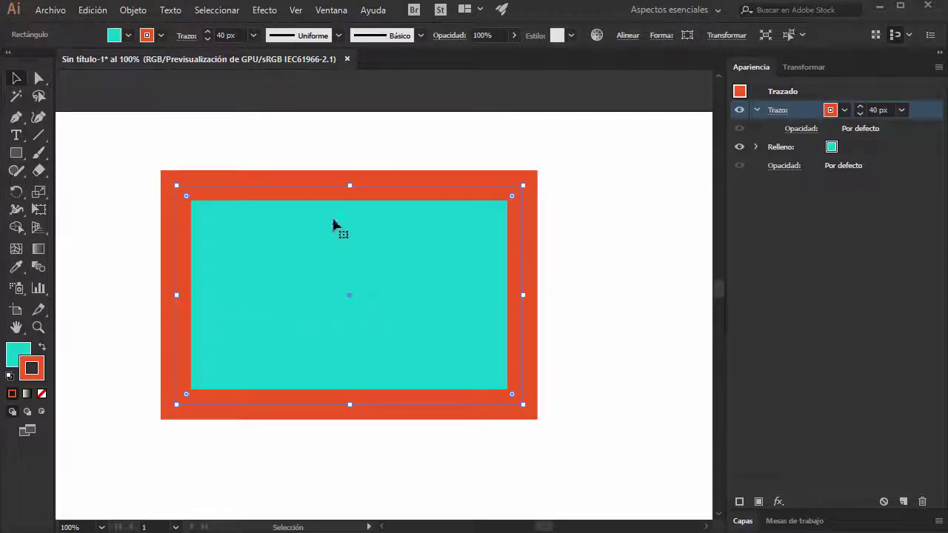
- Duplicate the rectangle and arrange the copy so it overlaps the lower right corner of the original
drag(287, 197, 237, 485)
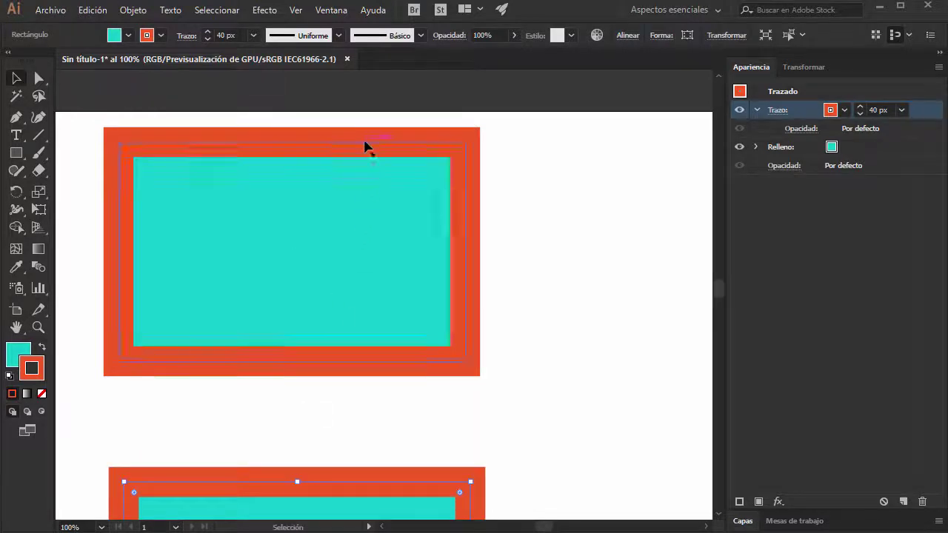
drag(364, 140, 396, 173)
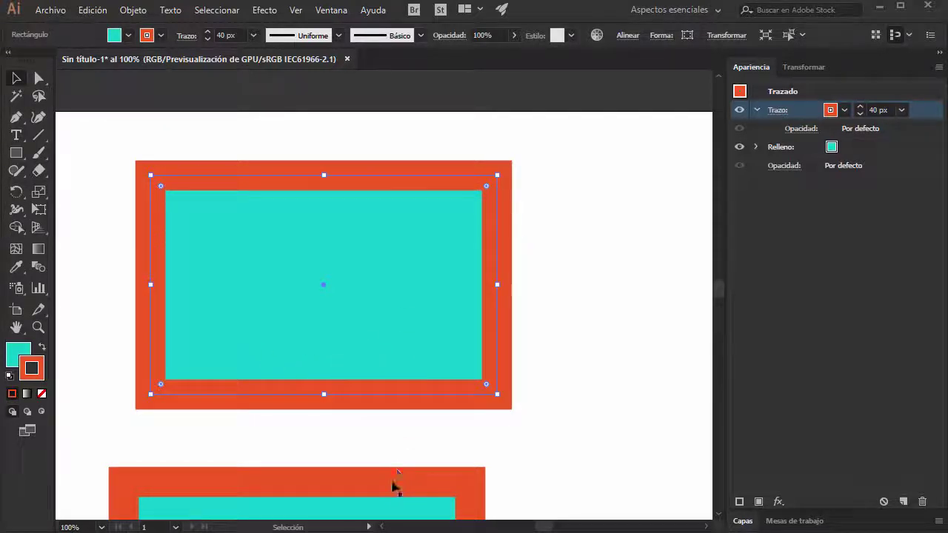
drag(385, 497, 542, 370)
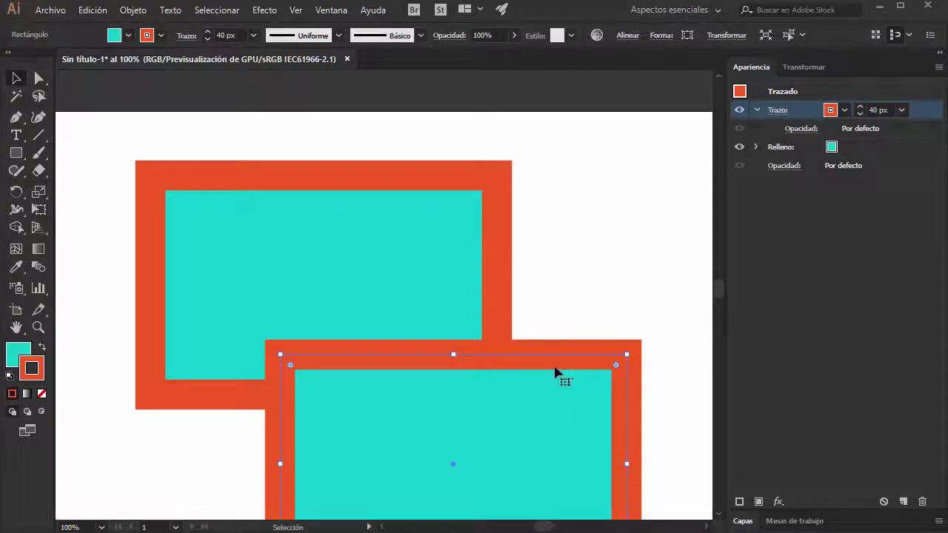
- Recolour the duplicate rectangle with a blue stroke and a bright green fill (2EFF45)
click(830, 110)
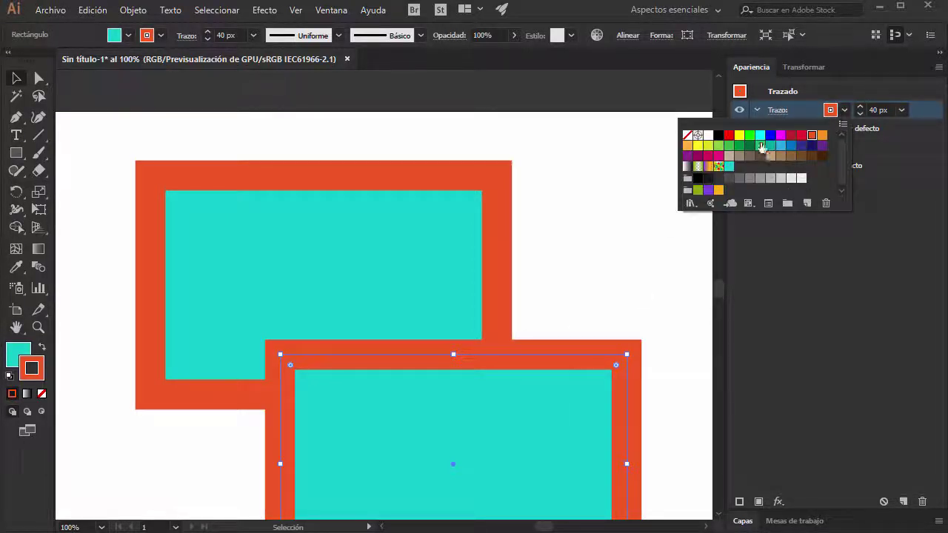
click(771, 137)
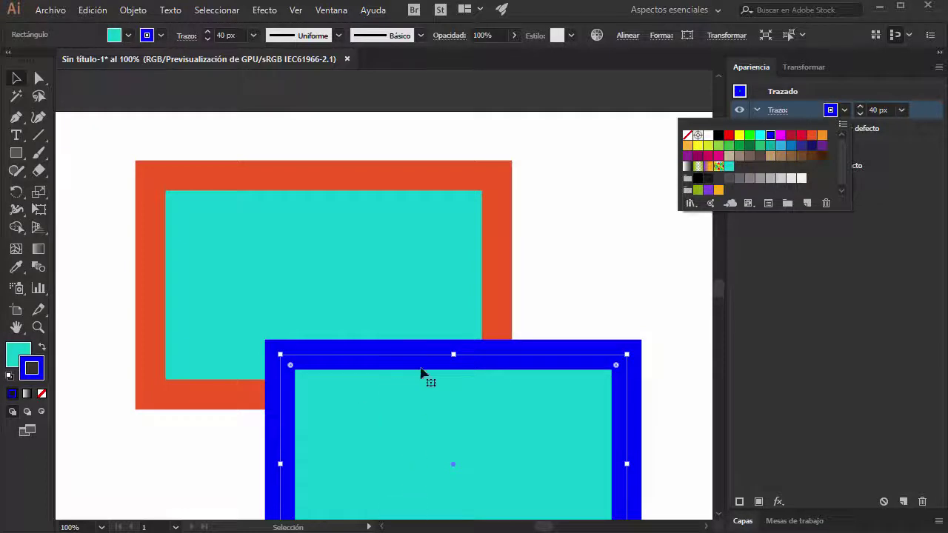
click(797, 222)
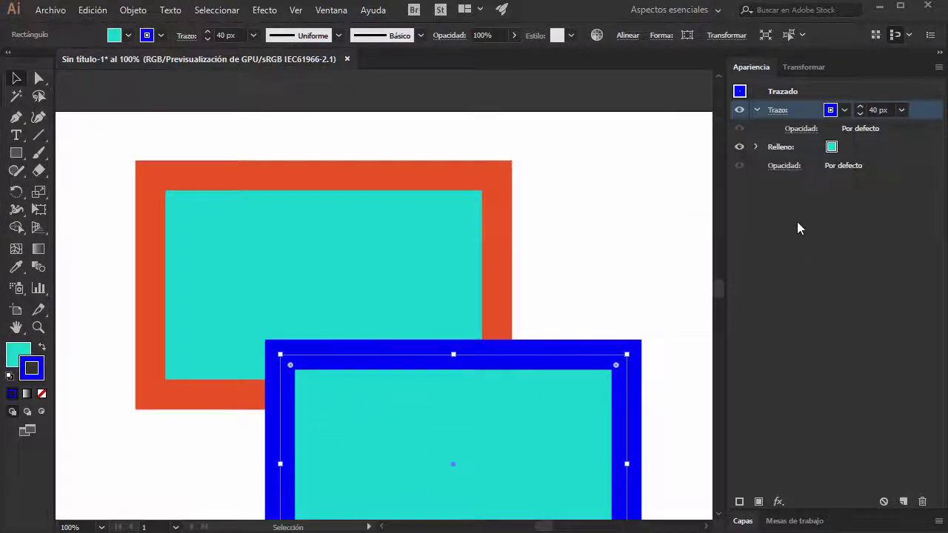
click(24, 352)
click(841, 361)
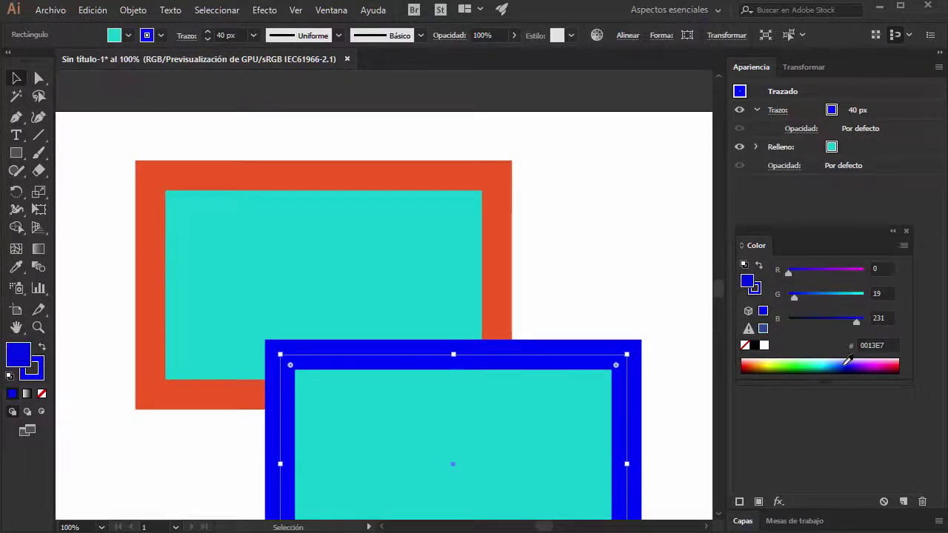
click(798, 361)
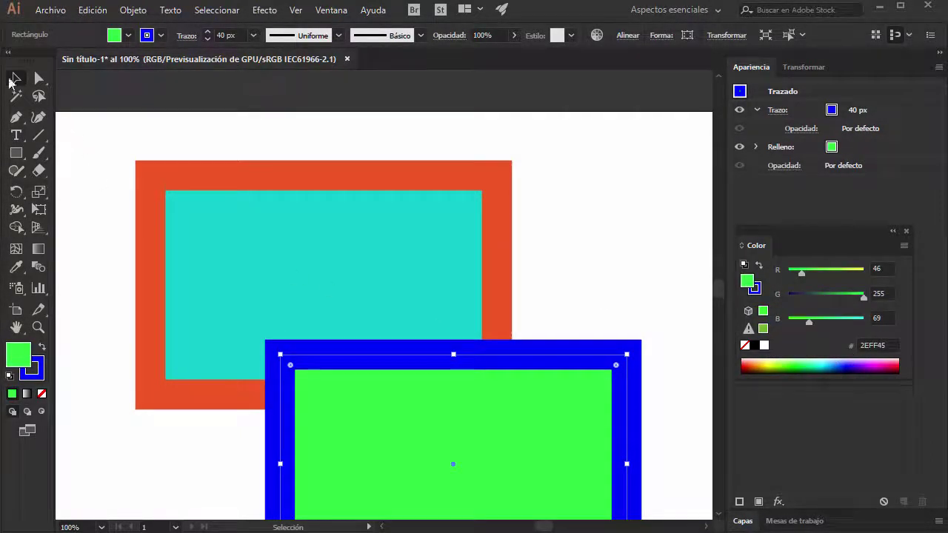
- Send the green rectangle with the blue stroke behind the orange-red outlined rectangle
click(604, 269)
click(499, 406)
right_click(499, 406)
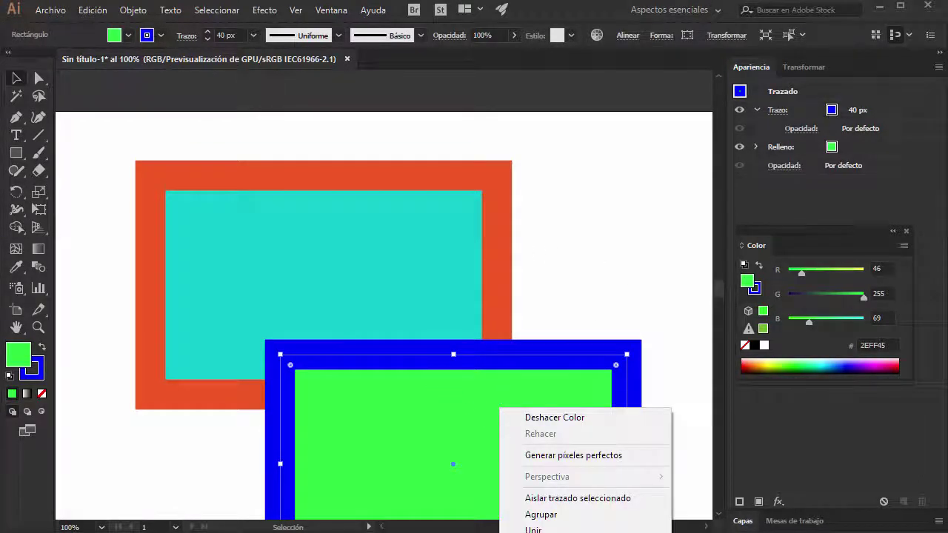
click(722, 532)
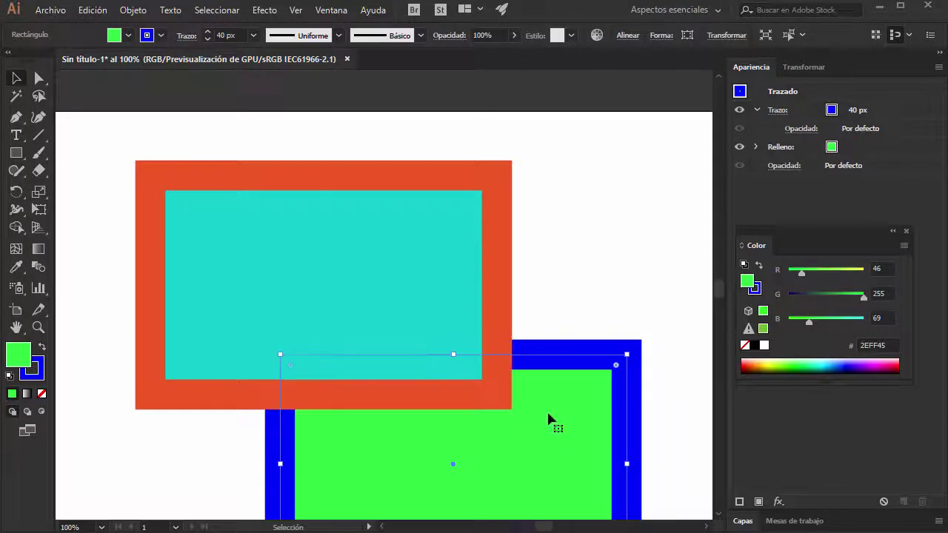
- Move the turquoise rectangle slightly right and down over the green one, and close the floating colour settings
click(434, 194)
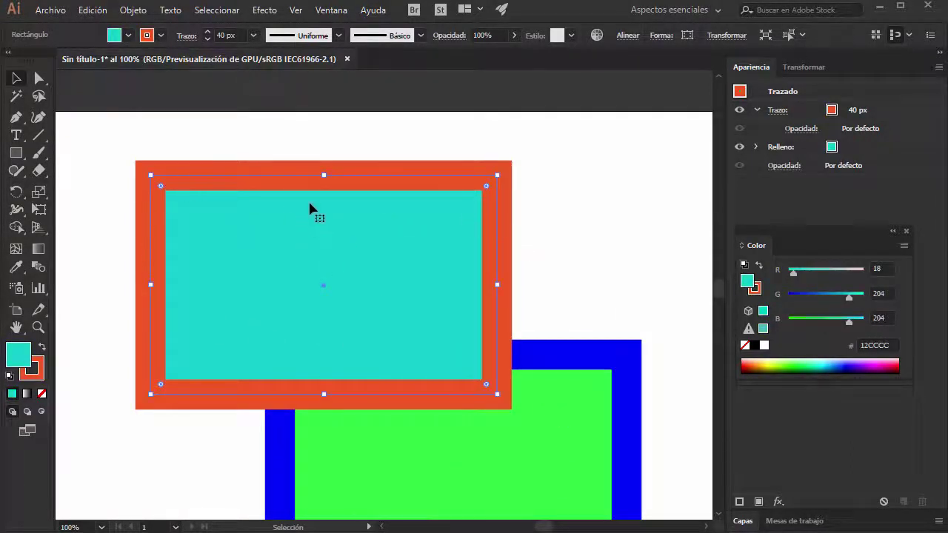
drag(273, 180, 297, 196)
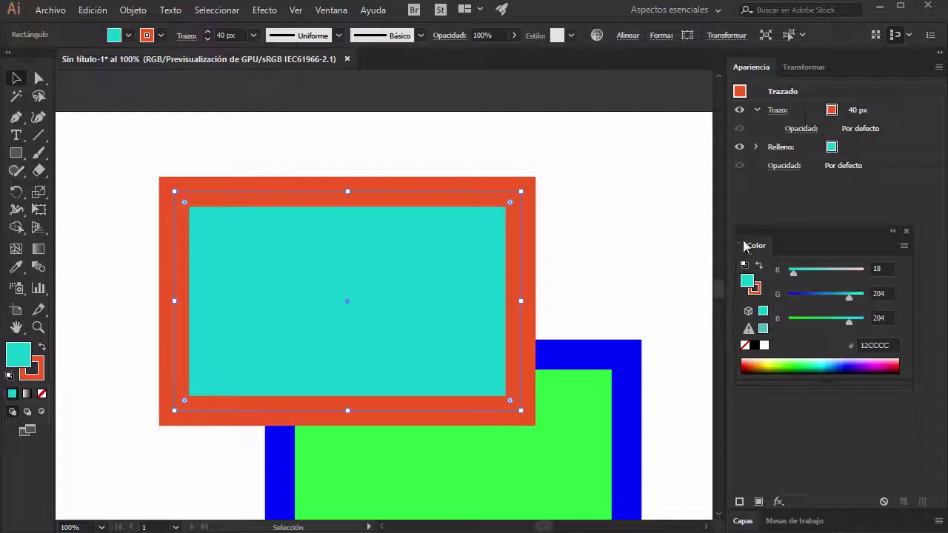
click(906, 232)
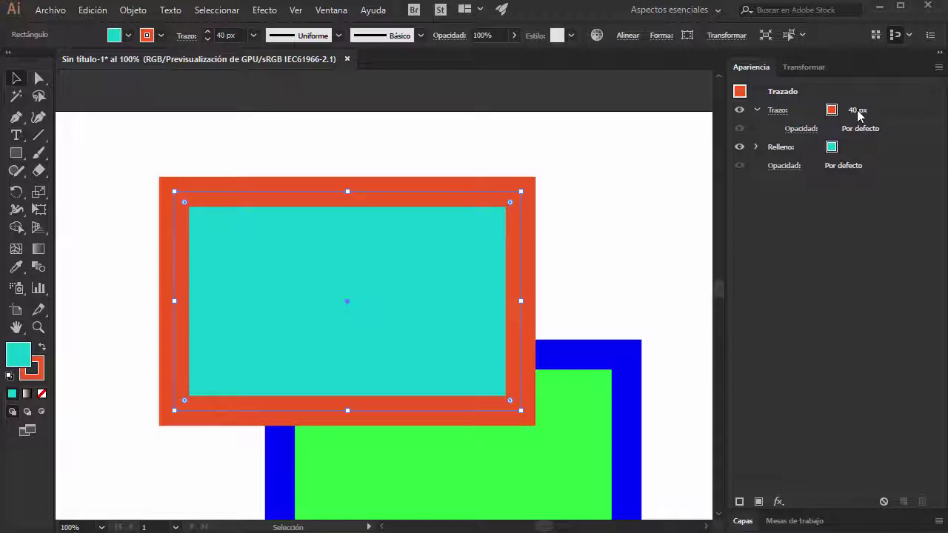
- Try opacities of 42%, 23%, 70% and 95% on the turquoise rectangle's stroke, and restore it to 100%
click(803, 129)
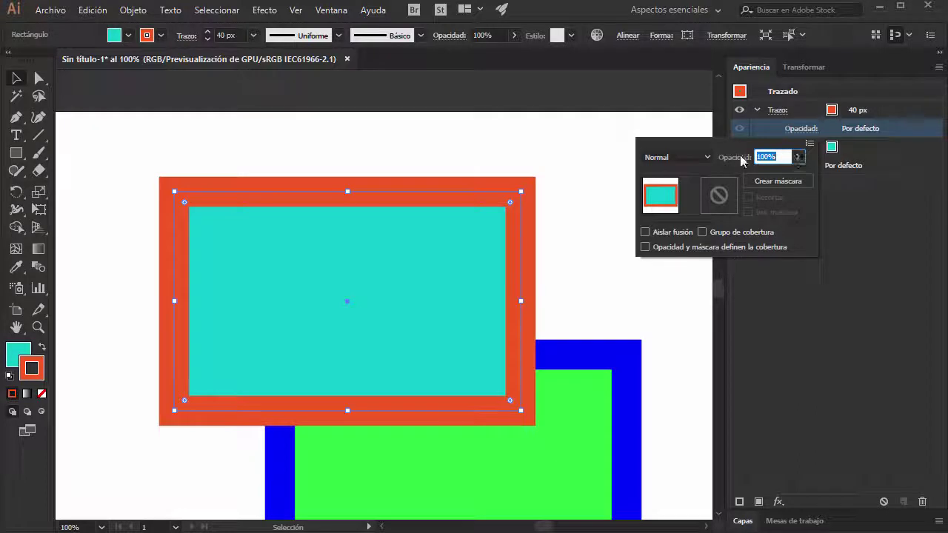
click(802, 158)
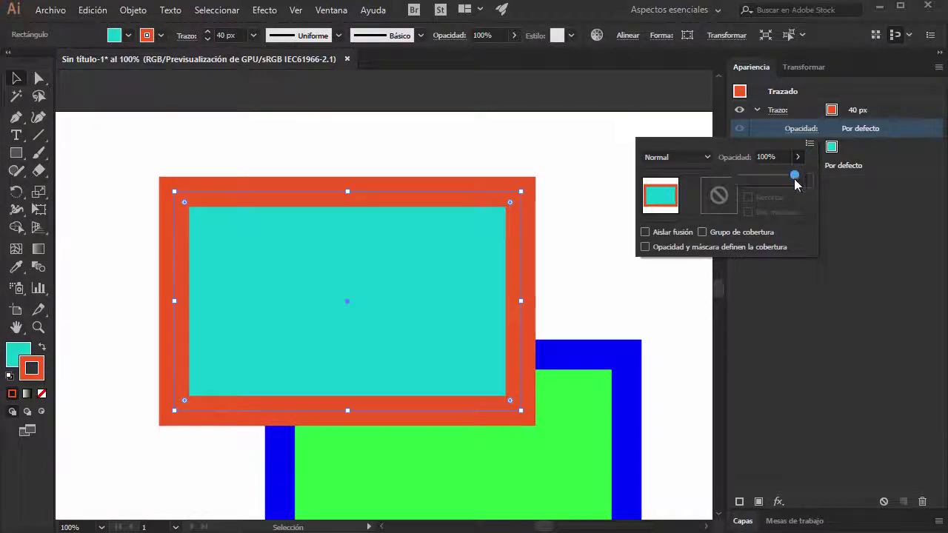
drag(794, 175, 767, 176)
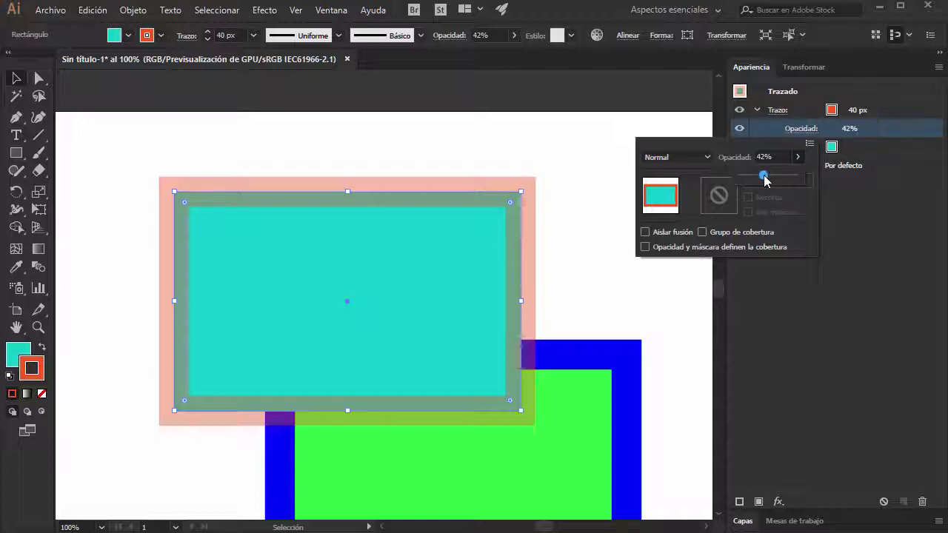
drag(766, 180, 754, 180)
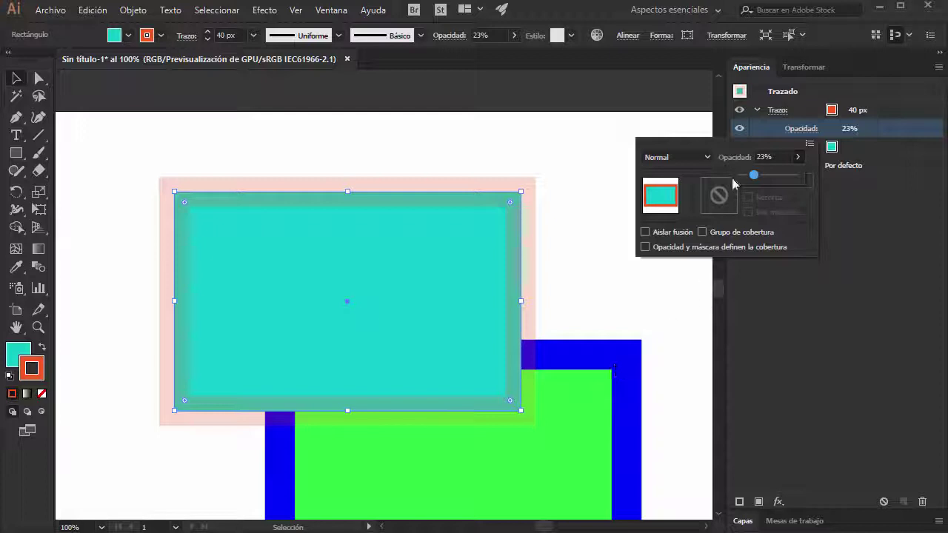
drag(754, 179, 780, 176)
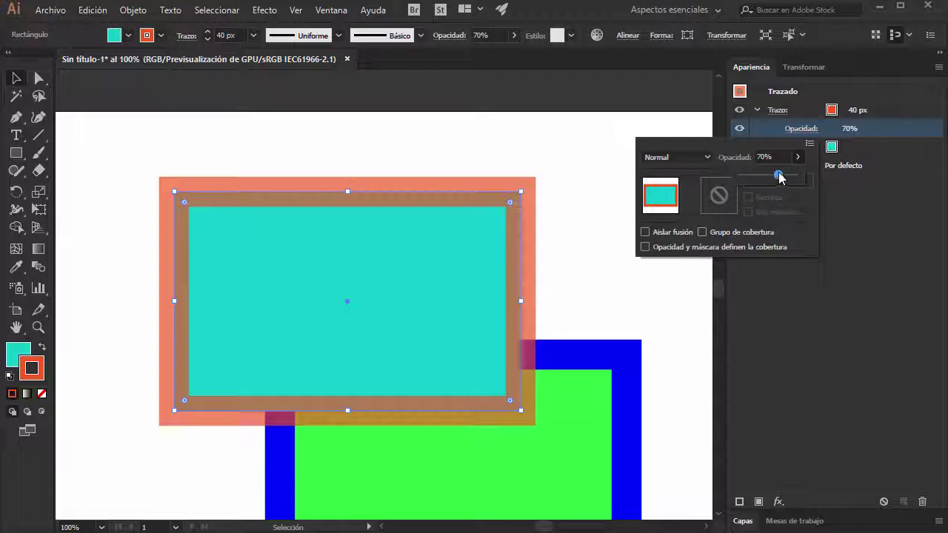
drag(779, 176, 793, 179)
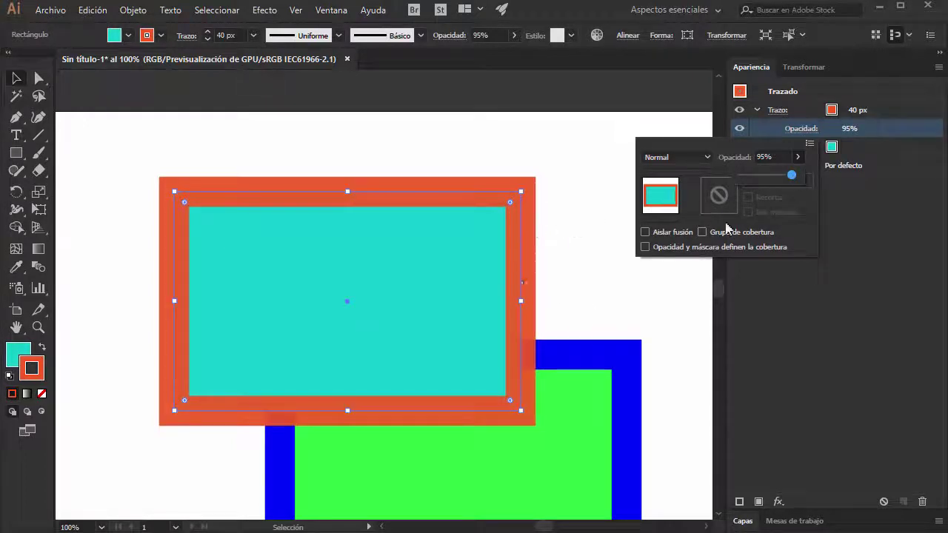
drag(793, 179, 798, 178)
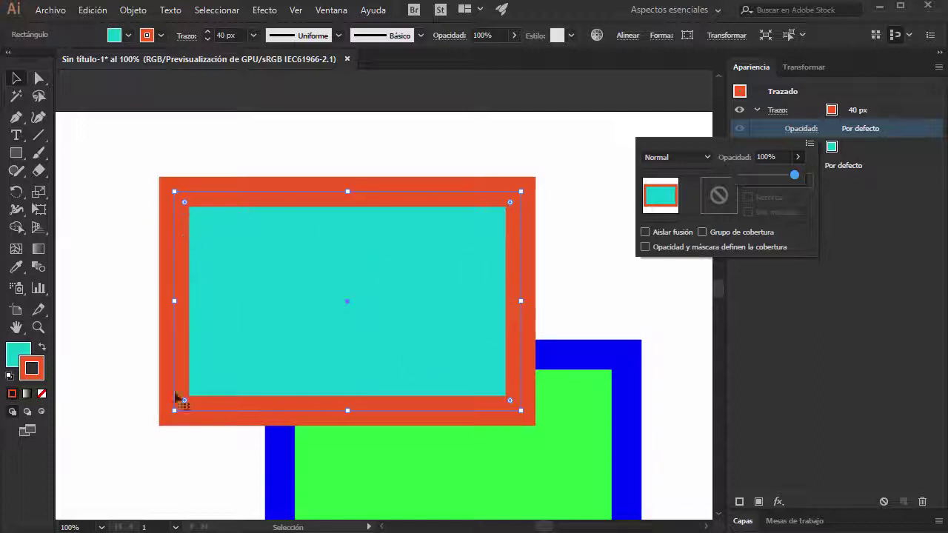
click(731, 144)
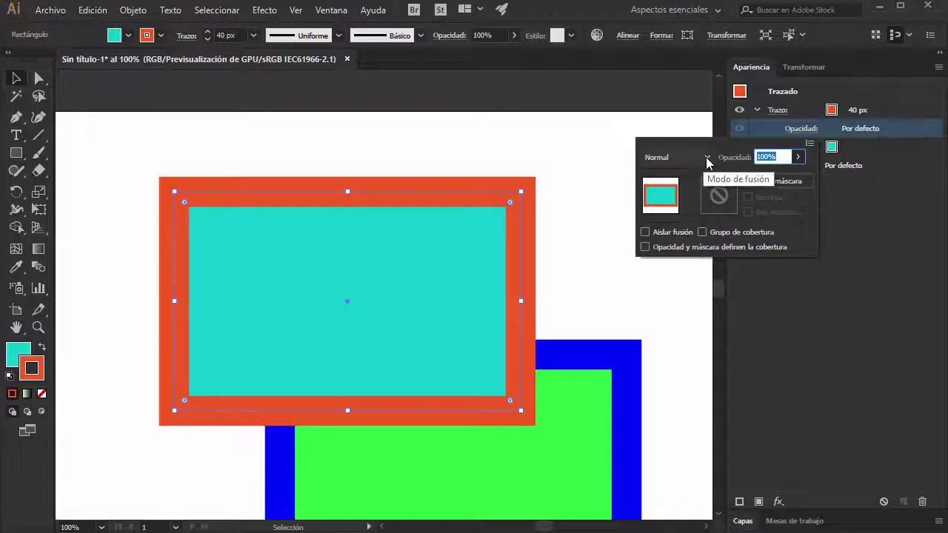
- Try the Oscurecer blending mode on the turquoise rectangle's stroke, restore it to Normal, and close the opacity settings
click(705, 157)
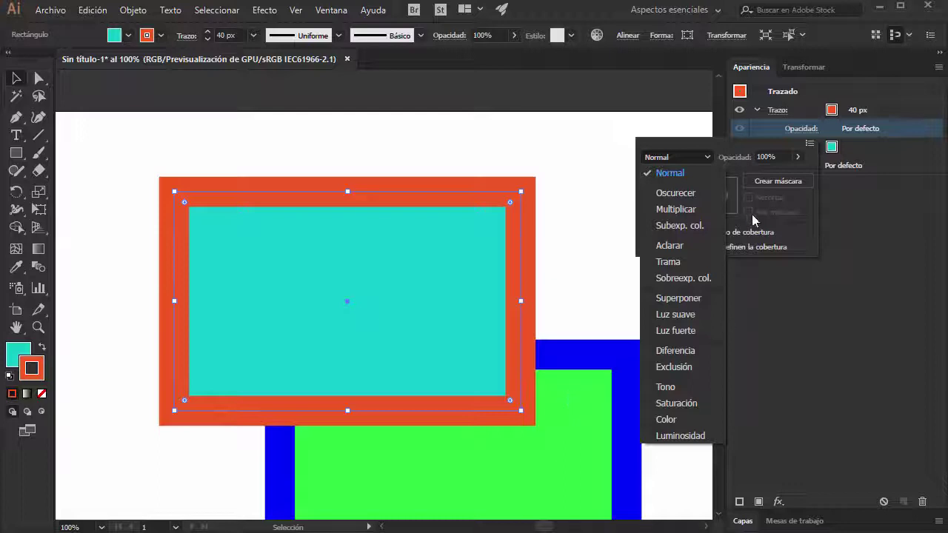
click(676, 193)
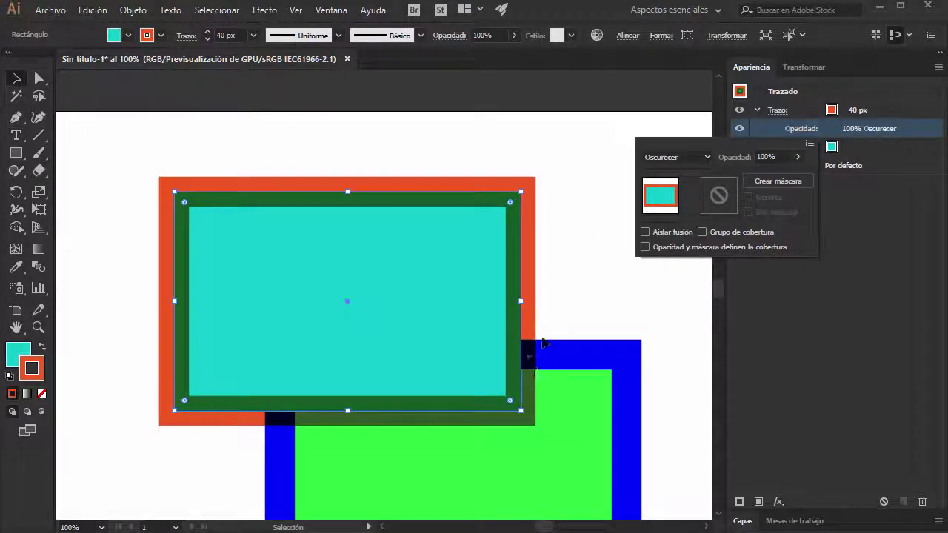
click(703, 160)
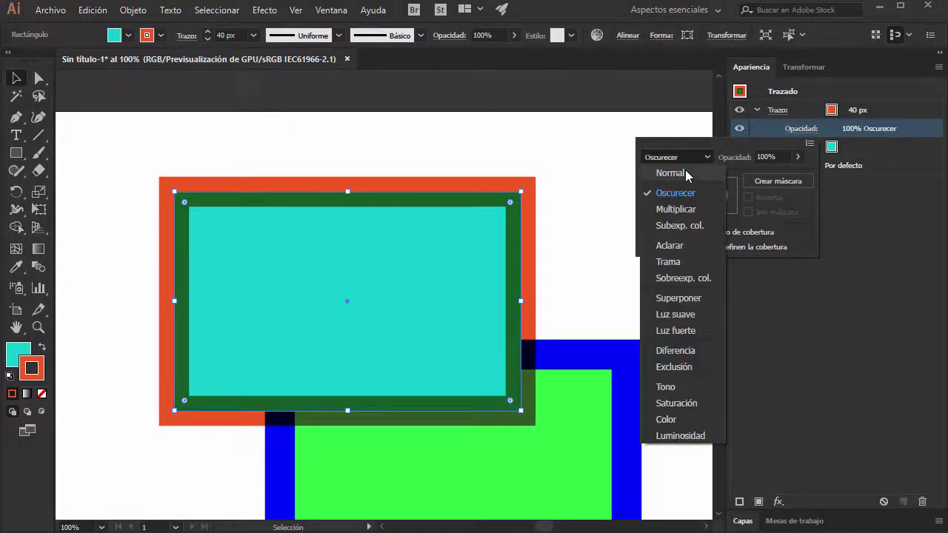
click(685, 170)
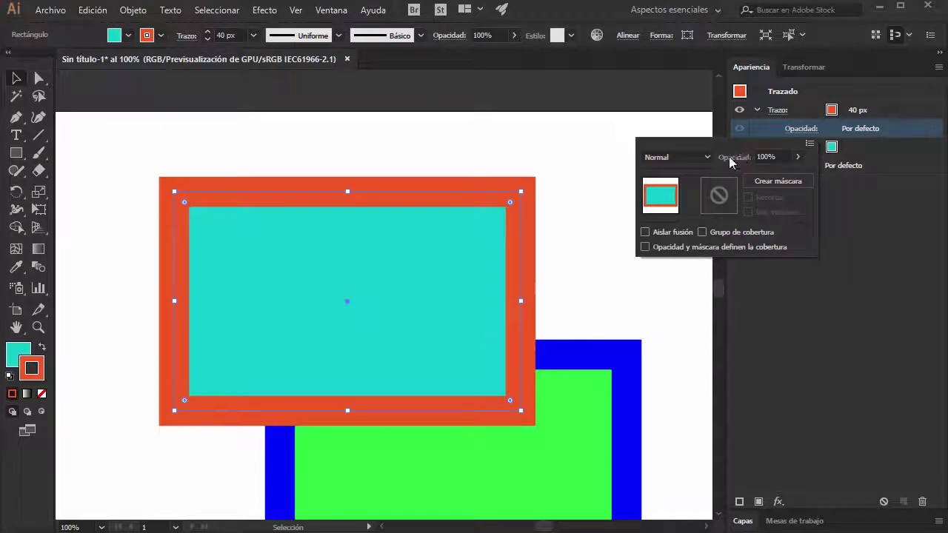
key(Escape)
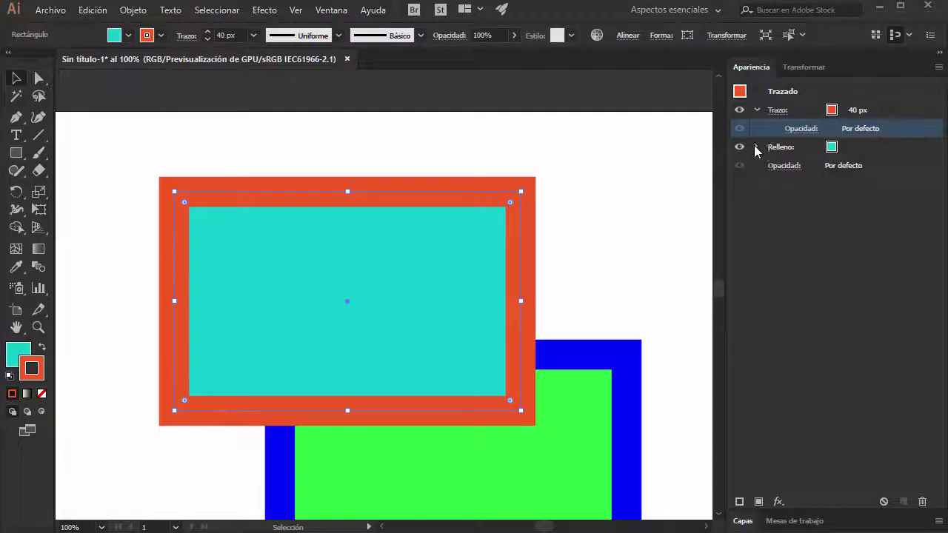
- Expand the fill attributes, collapse the stroke attributes, and change the turquoise rectangle's fill to the darkest brown swatch
click(755, 147)
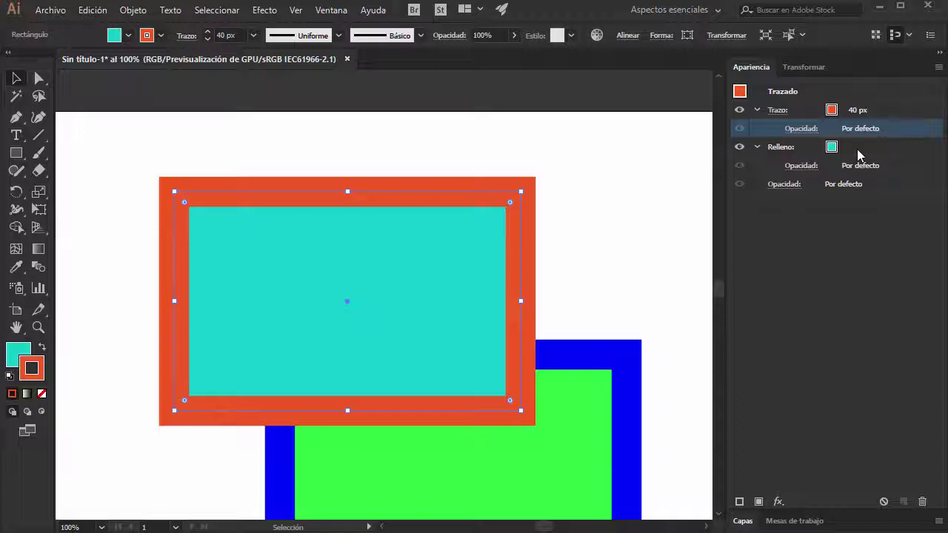
click(757, 110)
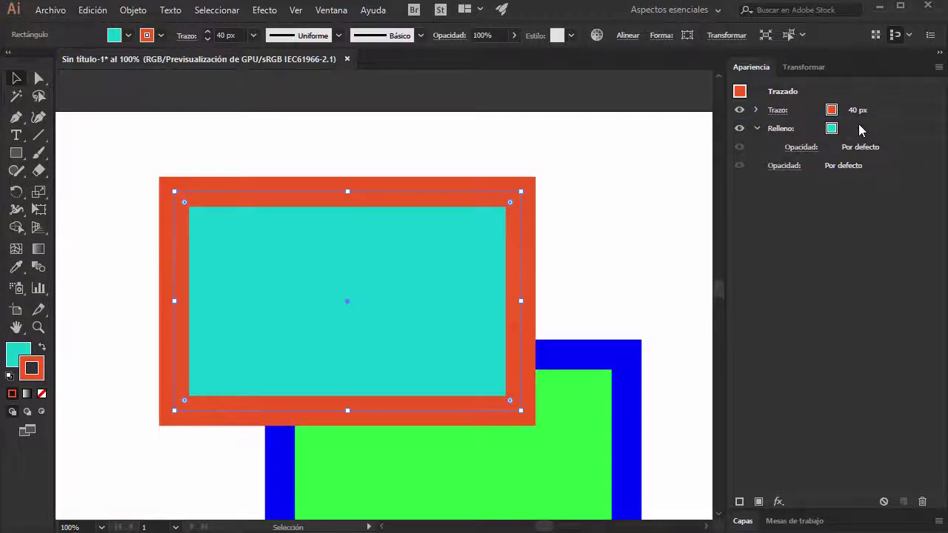
click(831, 130)
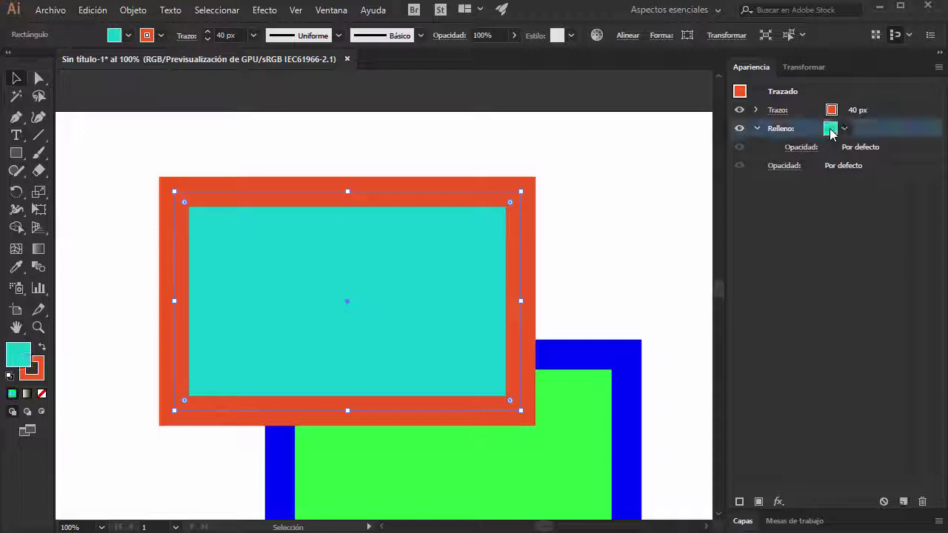
click(842, 130)
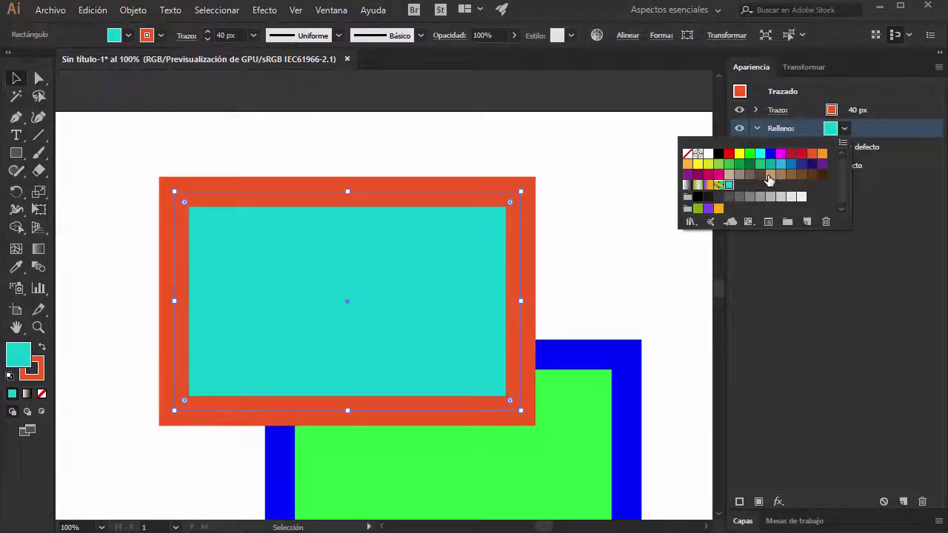
click(770, 175)
click(812, 176)
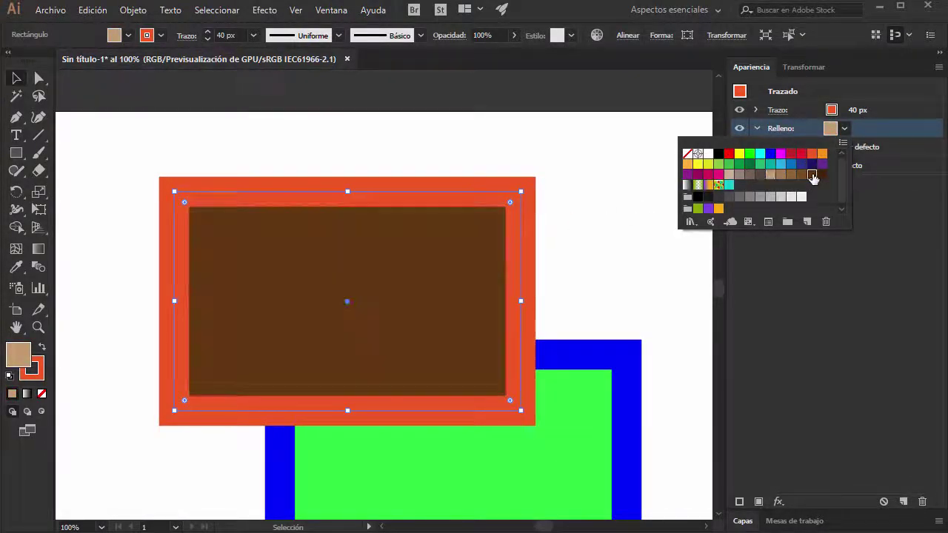
click(822, 174)
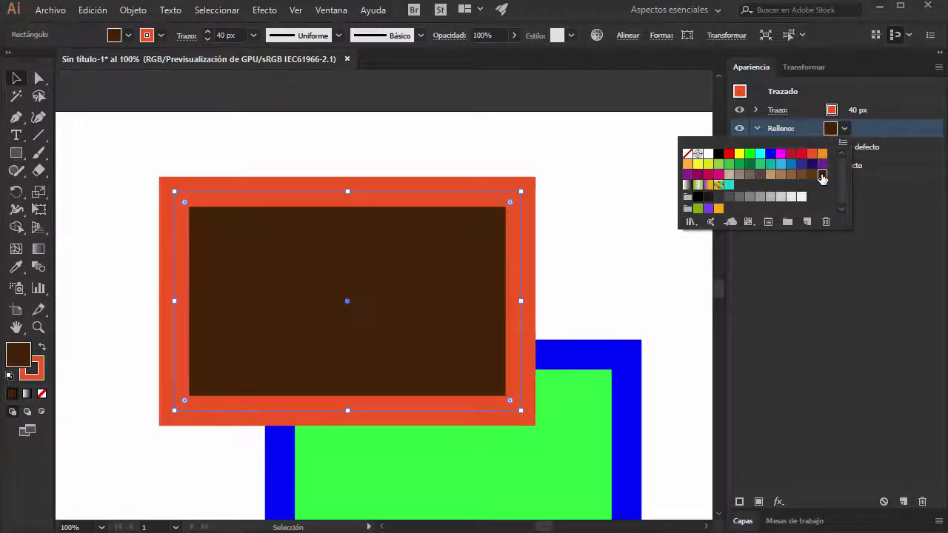
click(835, 329)
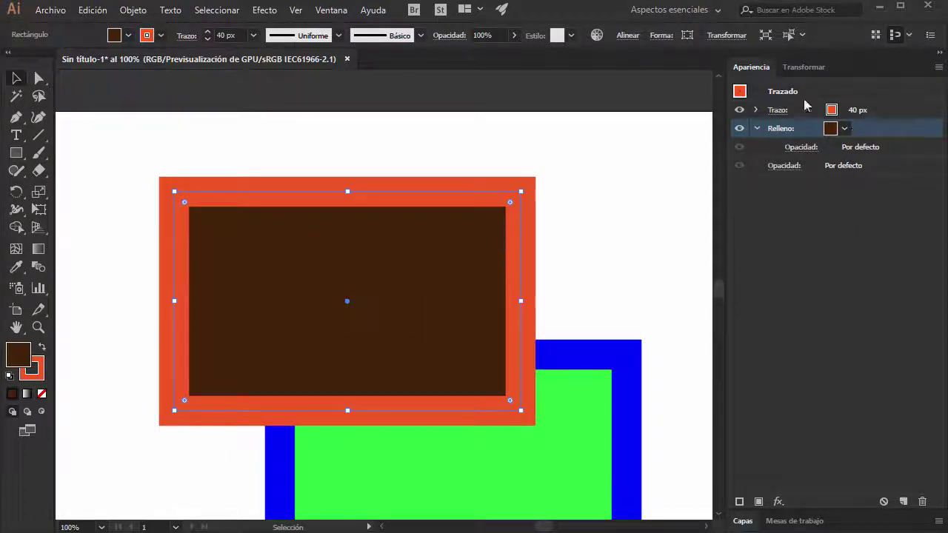
- Try an opacity of 31% on the brown fill, and restore it to 100%
click(796, 147)
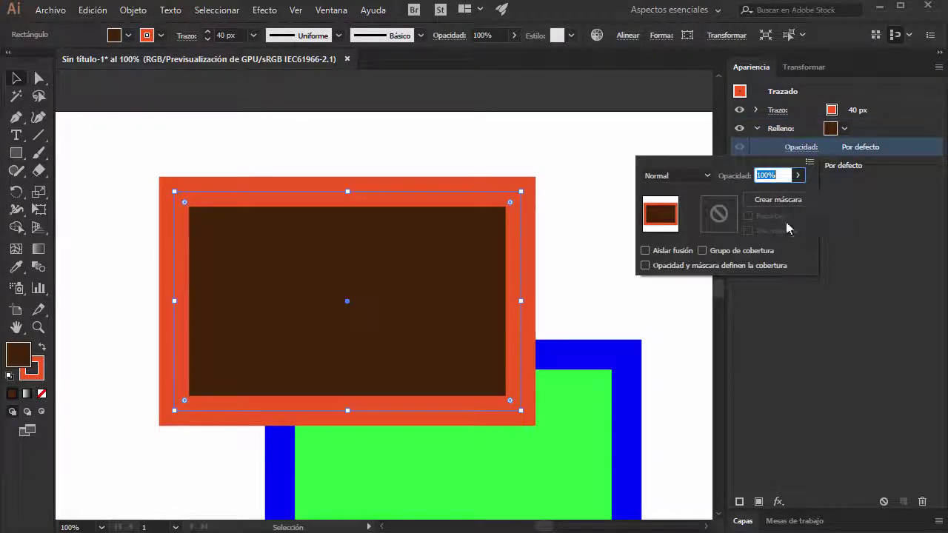
click(797, 176)
drag(794, 192, 755, 191)
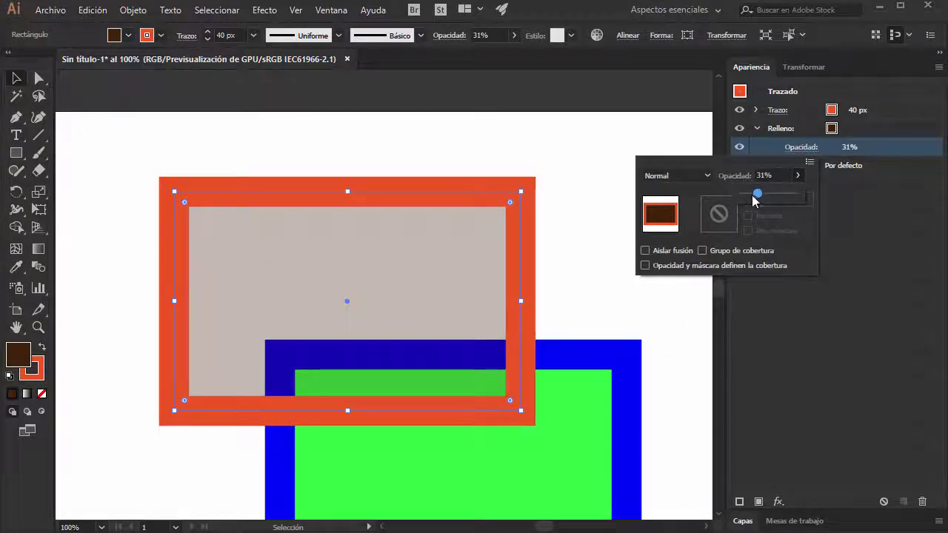
drag(755, 196, 812, 194)
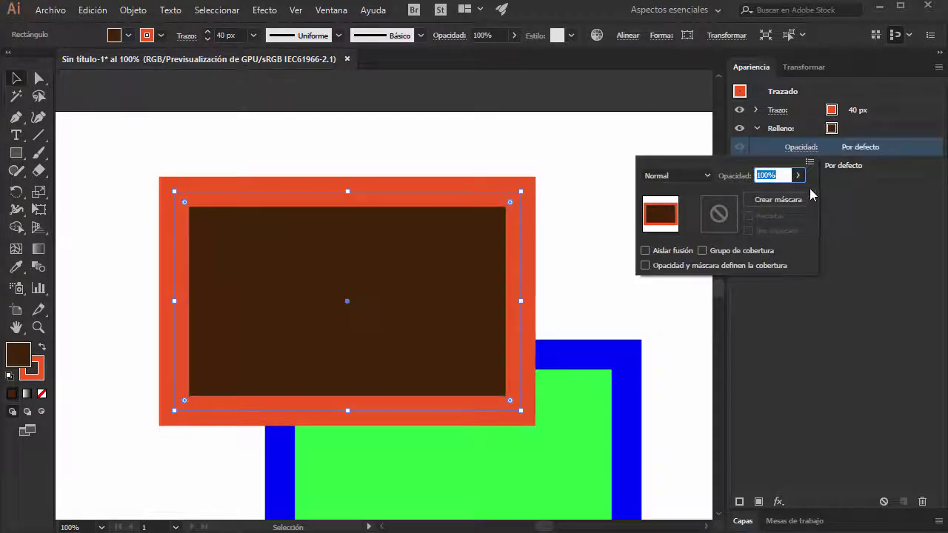
click(857, 209)
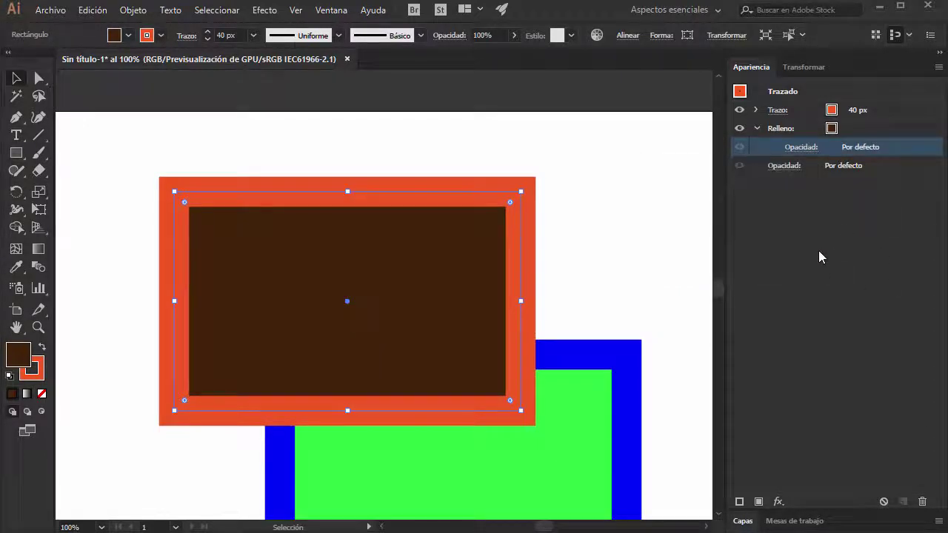
- Toggle the visibility of the brown rectangle's stroke and fill off and on again
click(739, 111)
click(739, 111)
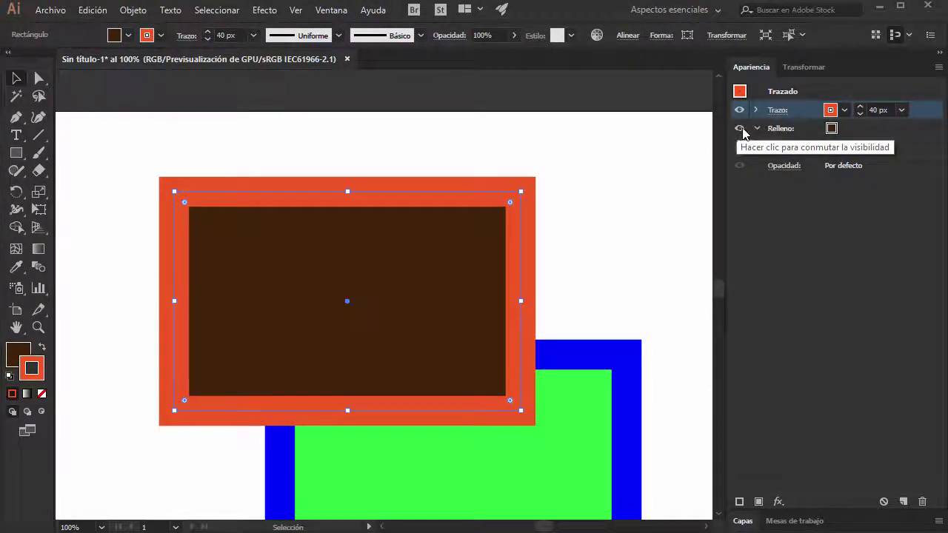
click(739, 129)
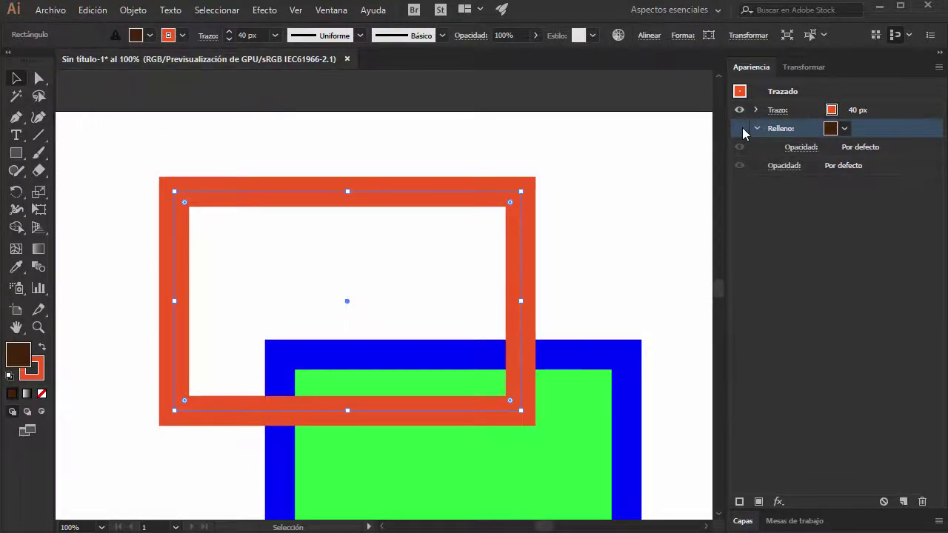
click(740, 129)
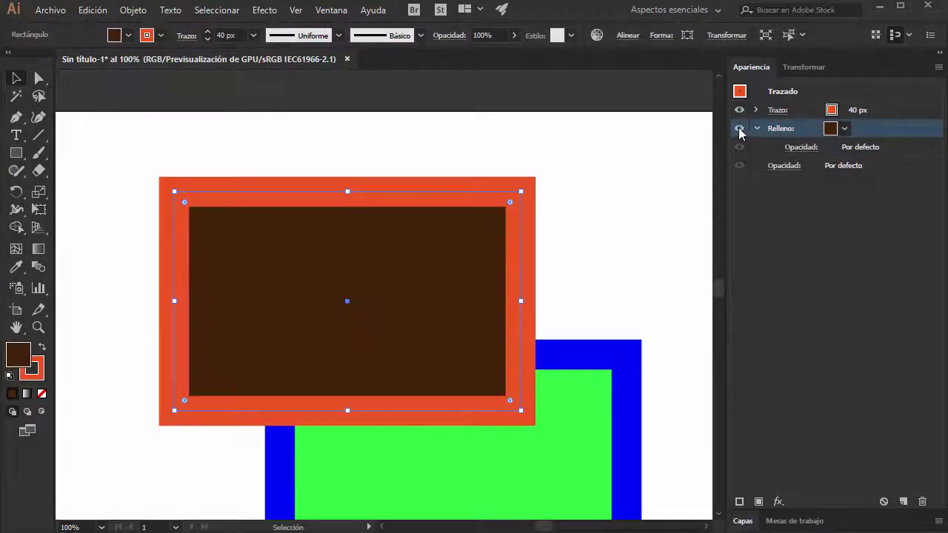
click(739, 129)
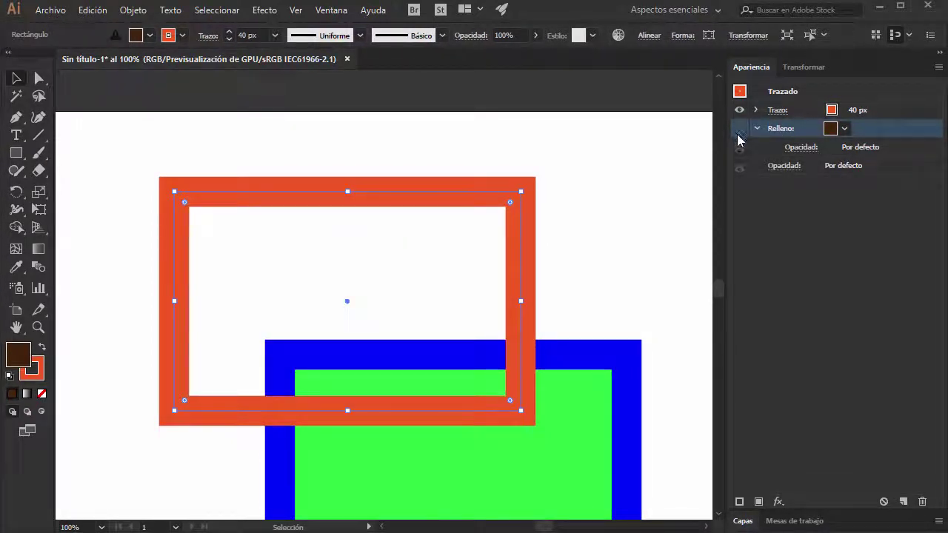
click(739, 129)
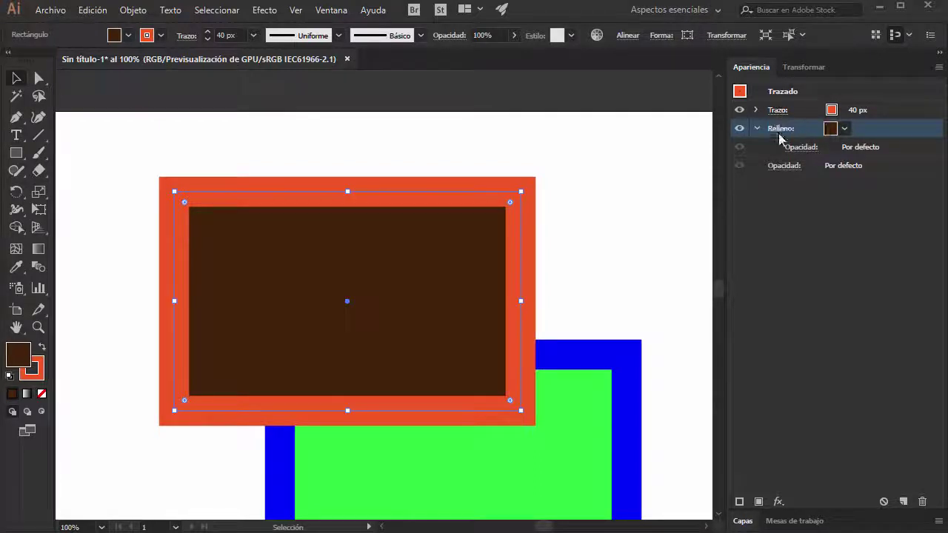
- Open the brown rectangle's stroke options, try round and bevel corner joins, and restore the miter join with a butt cap
click(775, 111)
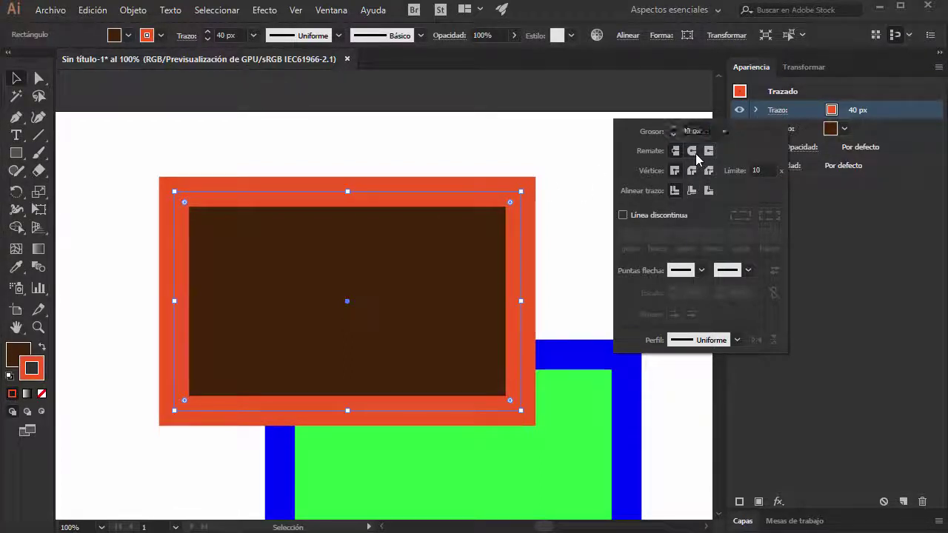
click(675, 151)
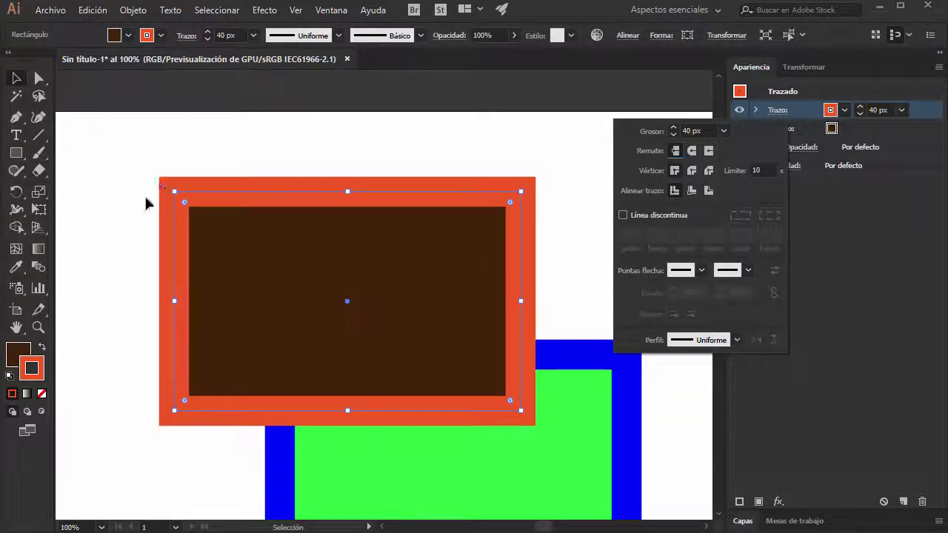
click(691, 171)
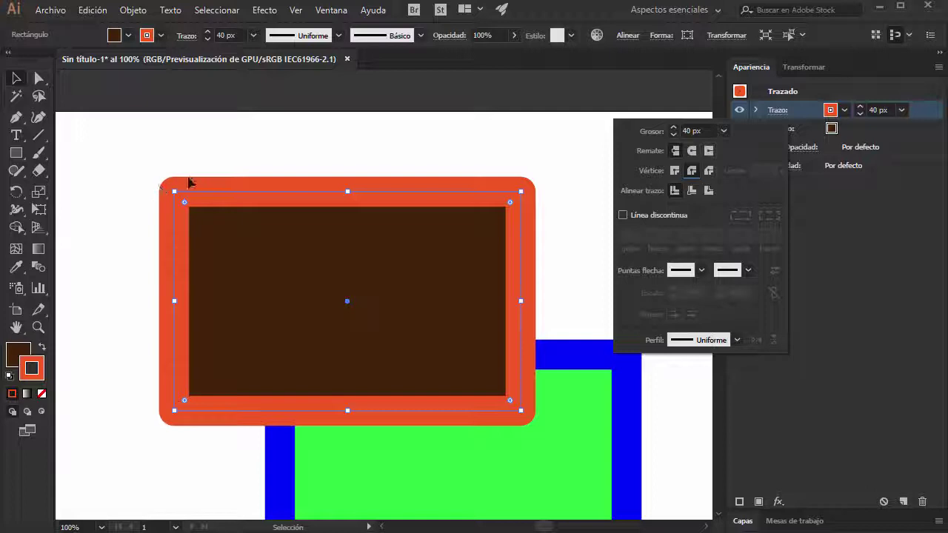
click(709, 171)
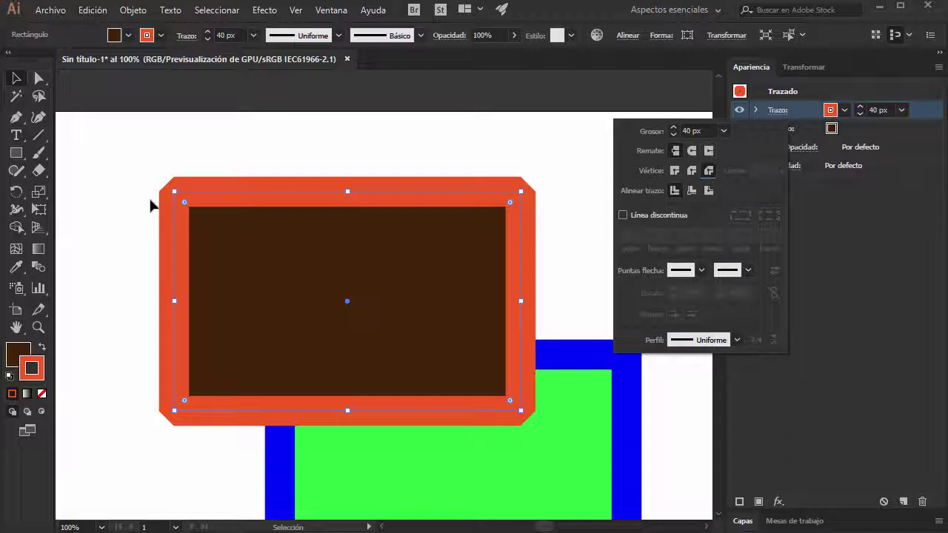
click(675, 172)
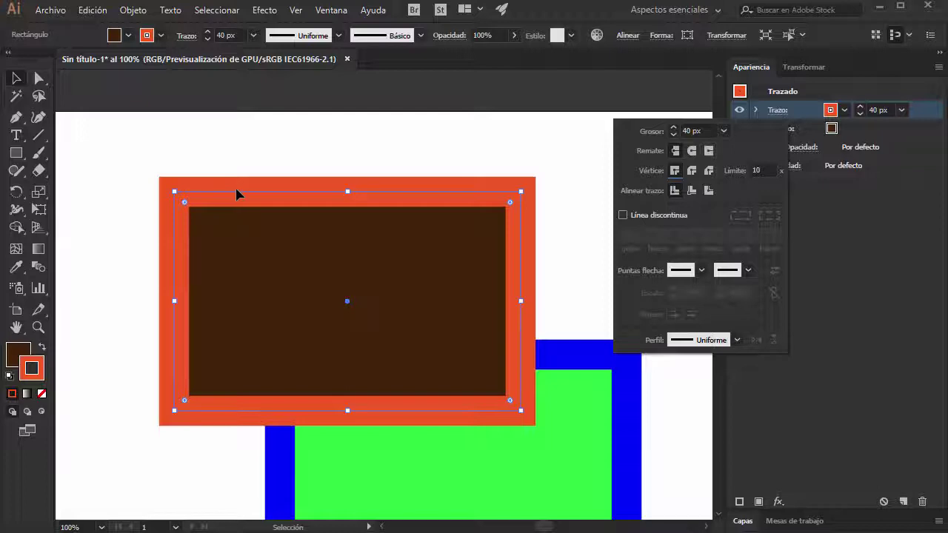
- Compare inside, outside and centred alignment for the brown rectangle's stroke, and leave it aligned to the outside
click(696, 190)
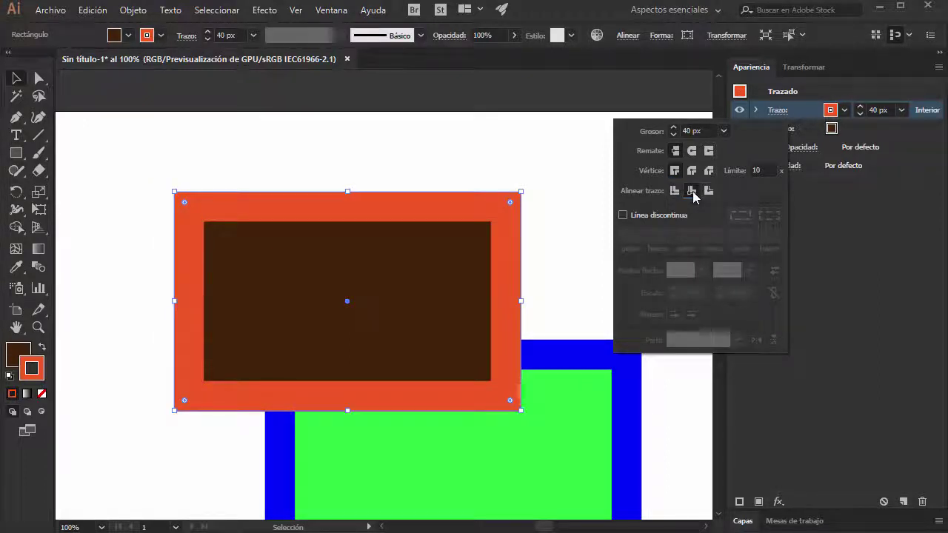
click(710, 192)
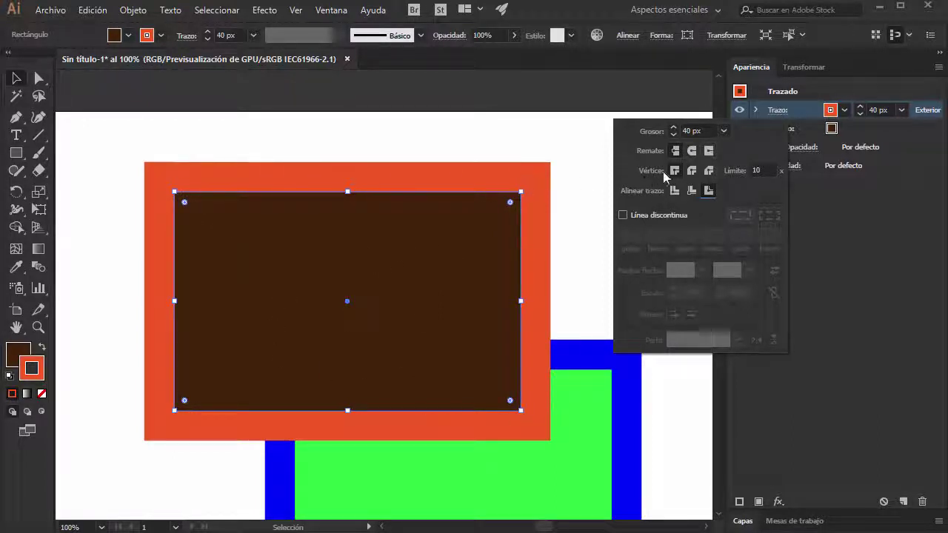
click(675, 189)
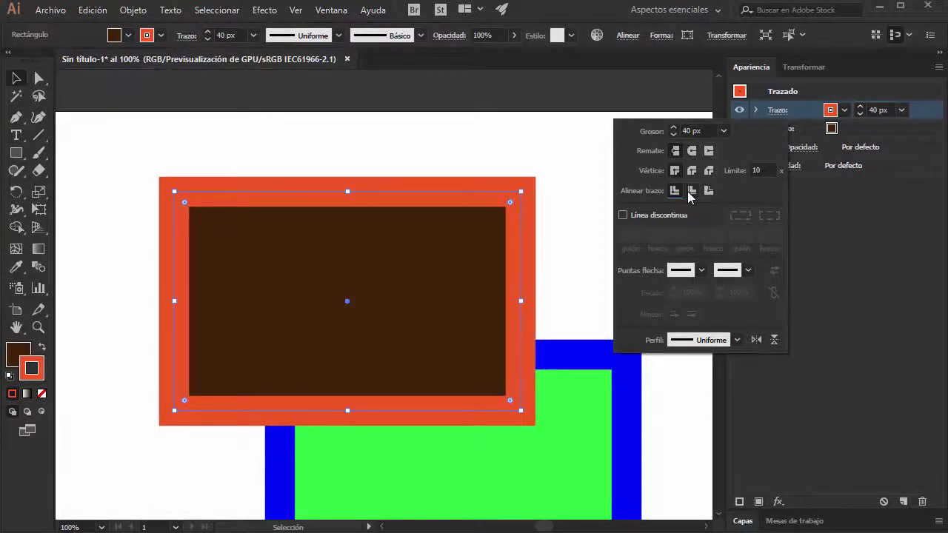
click(688, 193)
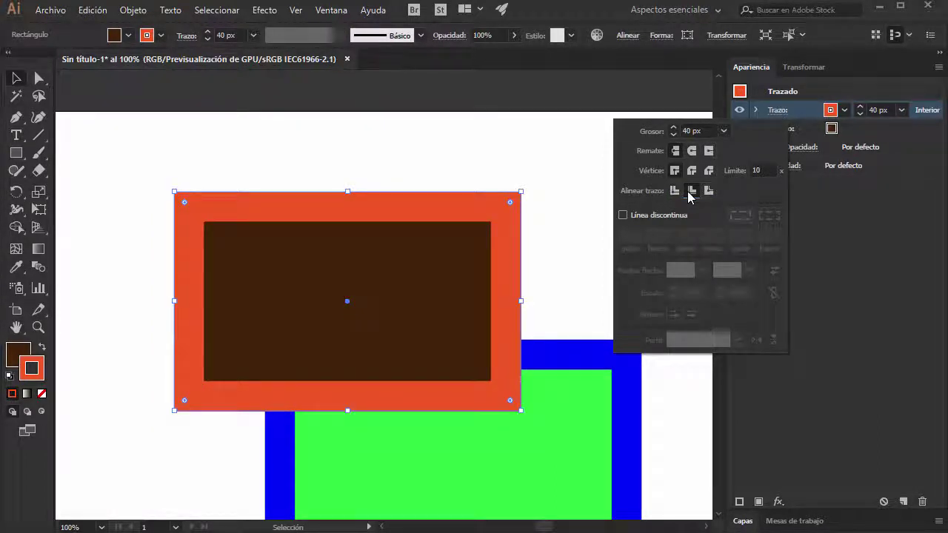
click(708, 191)
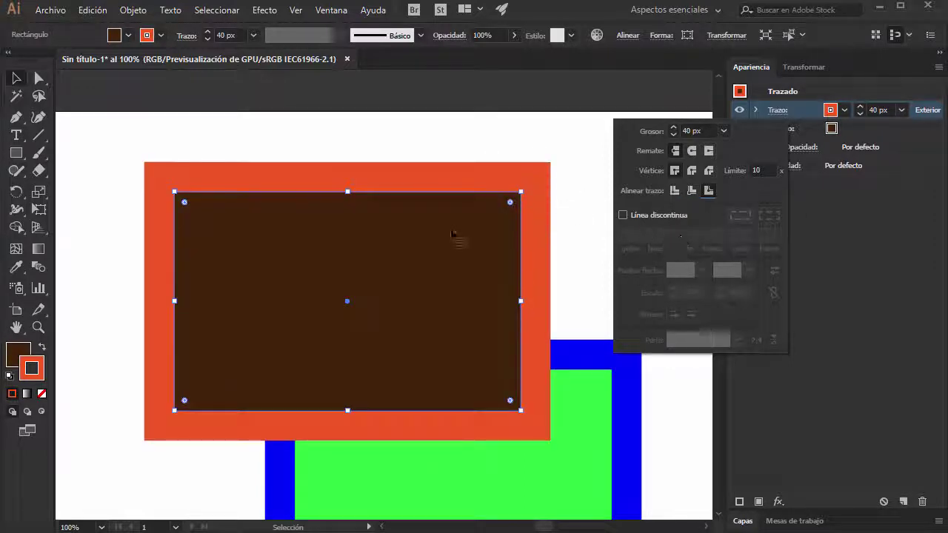
- Make the brown rectangle's stroke a dashed line with a 20 px gap and a 10 px dash
click(623, 215)
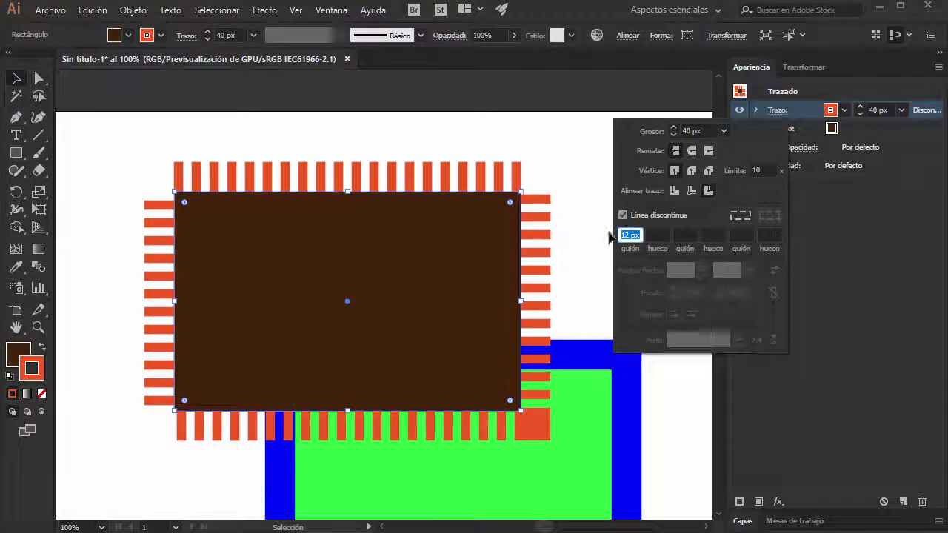
click(620, 236)
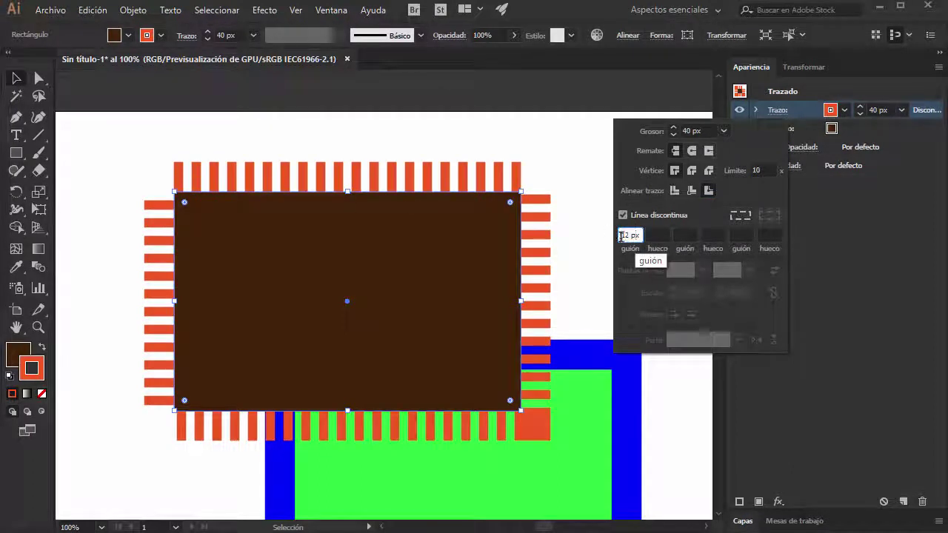
double_click(629, 236)
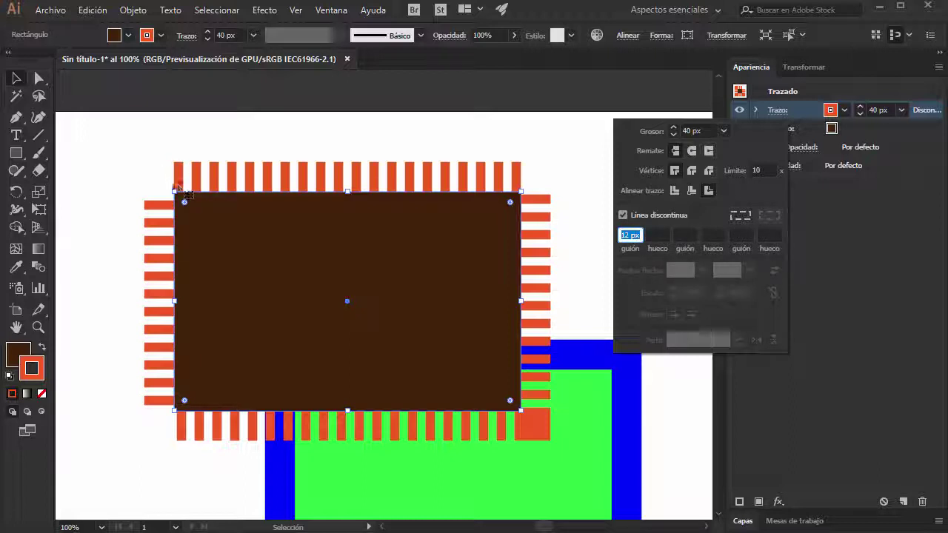
click(664, 235)
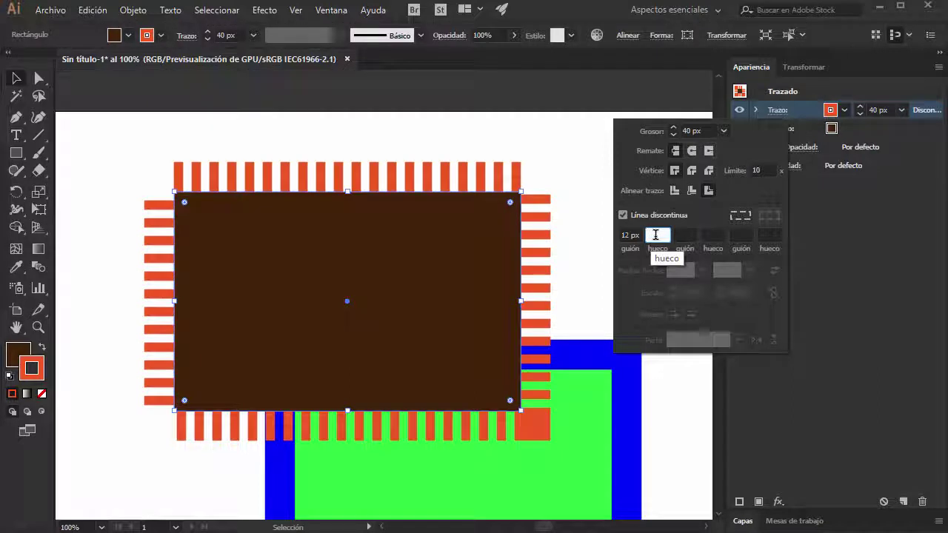
text(20)
key(Tab)
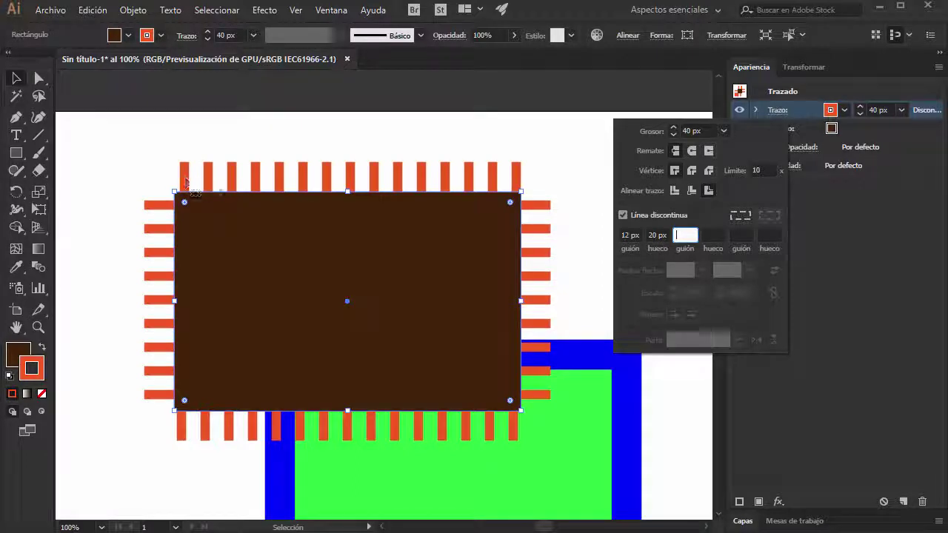
click(635, 234)
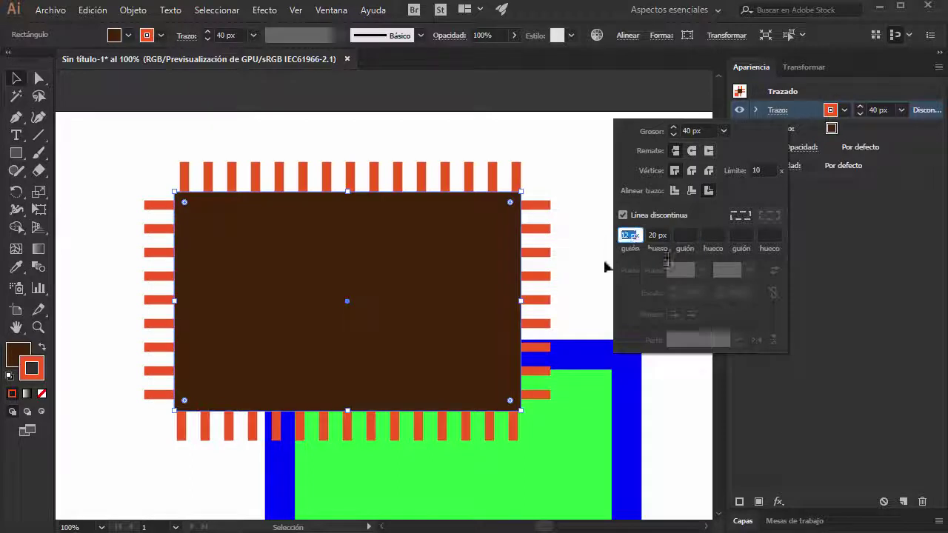
text(10)
key(Tab)
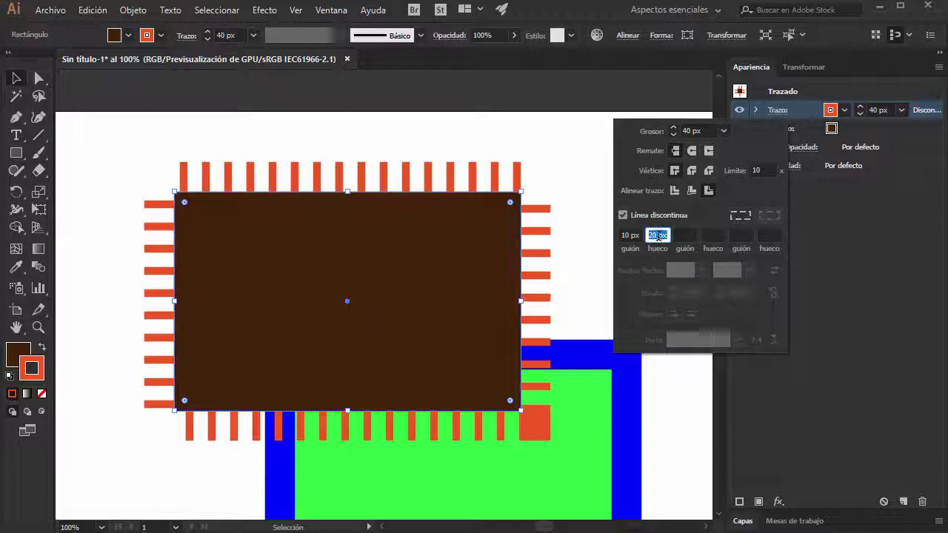
- Extend the dash pattern with a 15 px dash, a 15 px gap, a 20 px dash and a 10 px gap
click(685, 235)
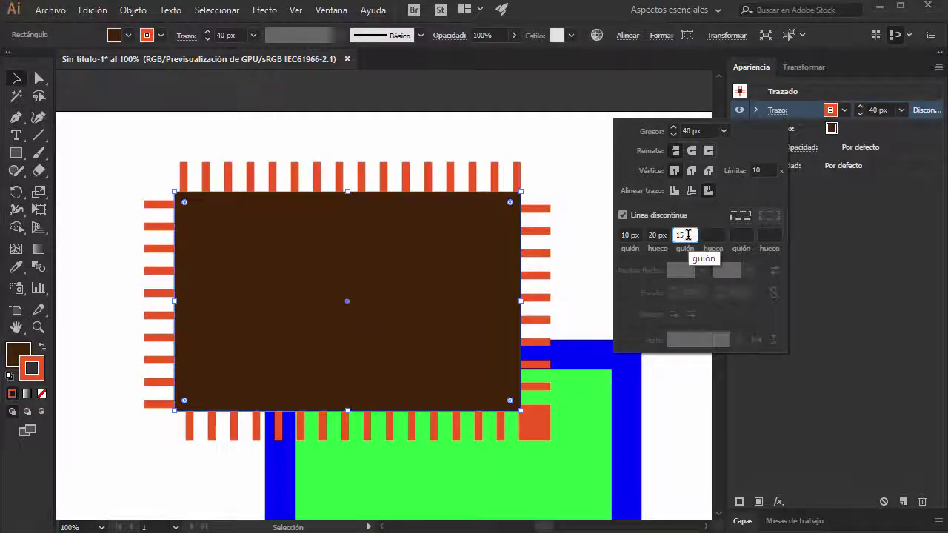
key(Tab)
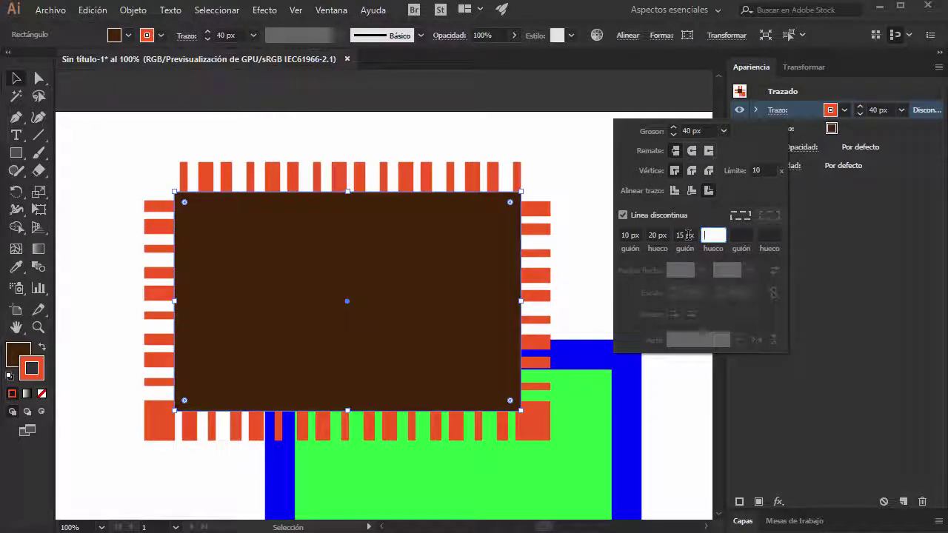
text(15)
key(Tab)
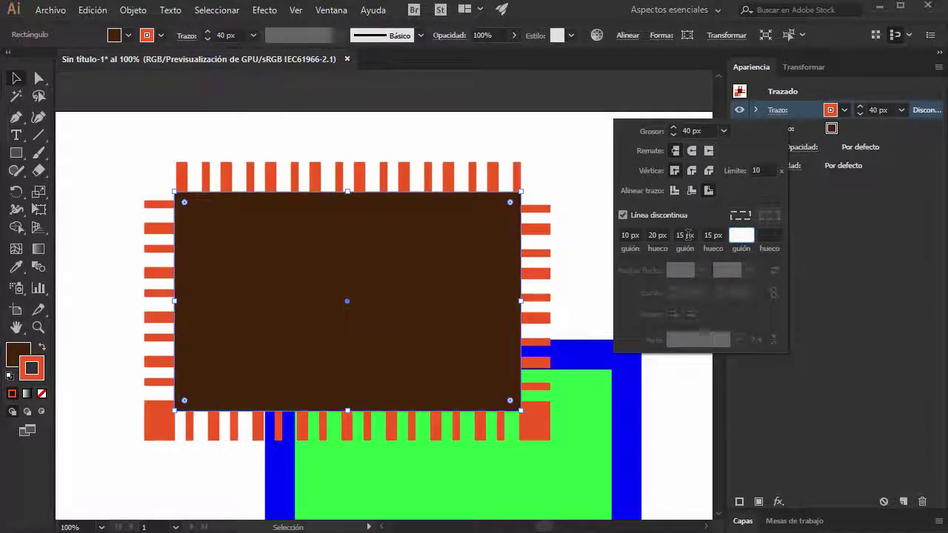
text(20)
key(Tab)
text(10)
key(Tab)
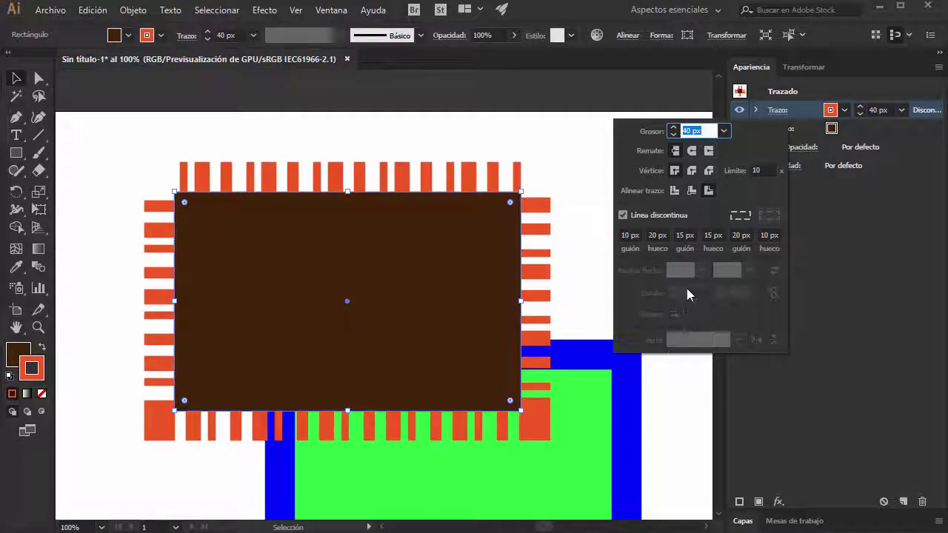
- Turn off the dashed line and give the brown rectangle's stroke a round corner join
click(623, 214)
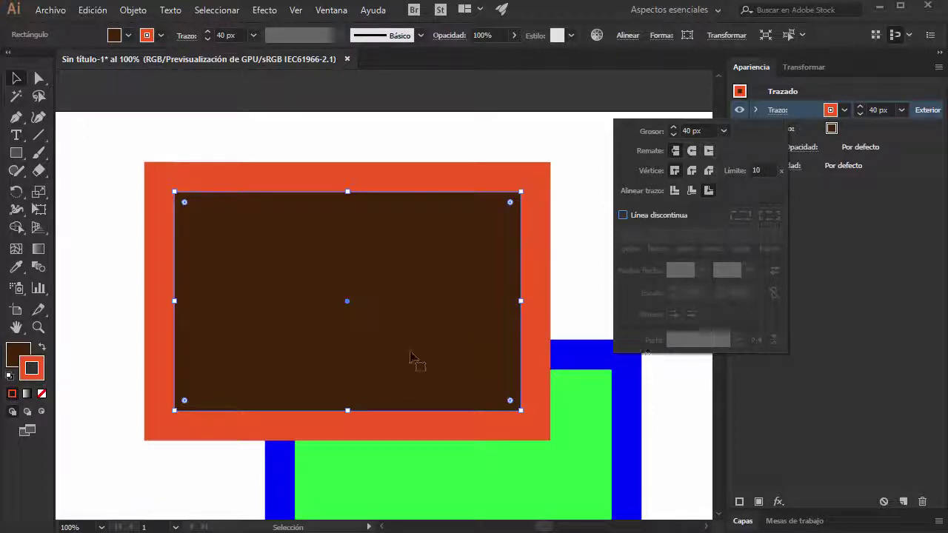
click(691, 172)
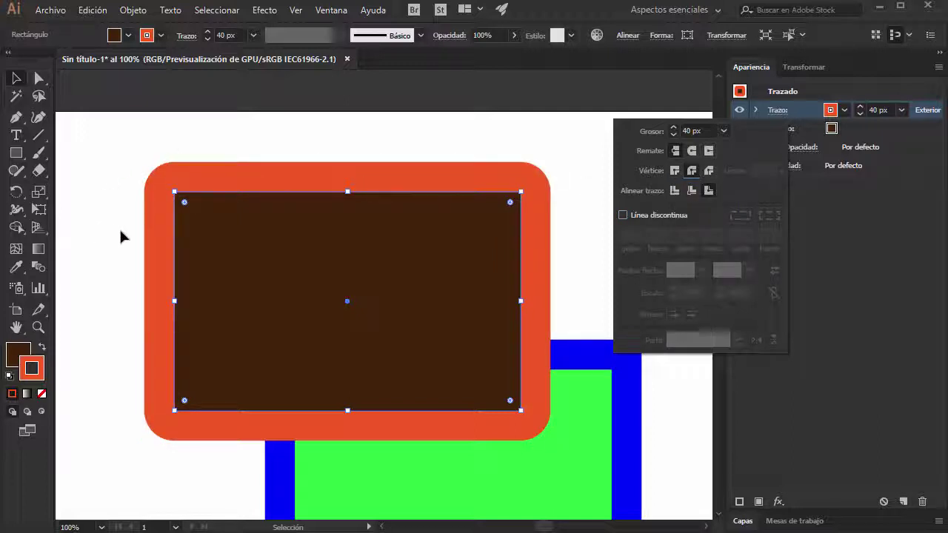
click(197, 211)
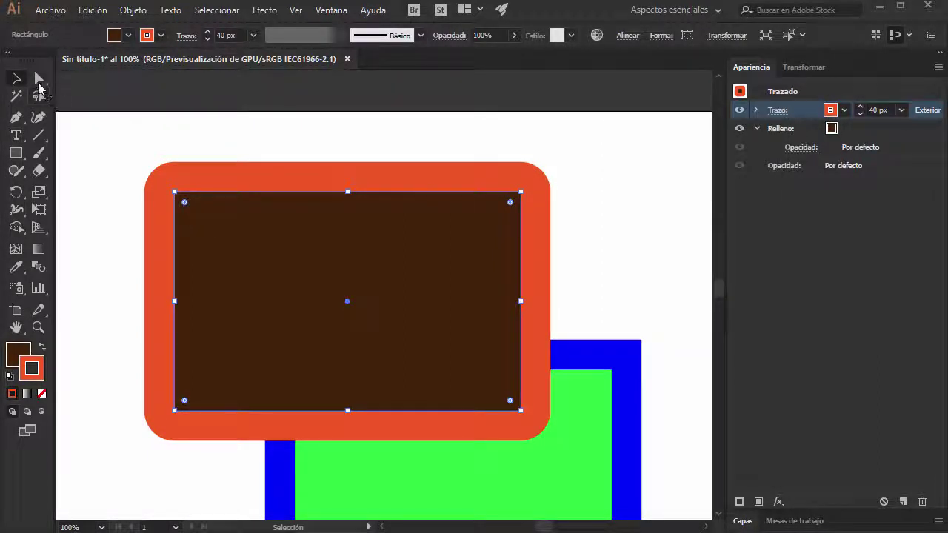
- Try rounding all the brown rectangle's corners to 148 px with Direct Selection, and undo it
click(39, 83)
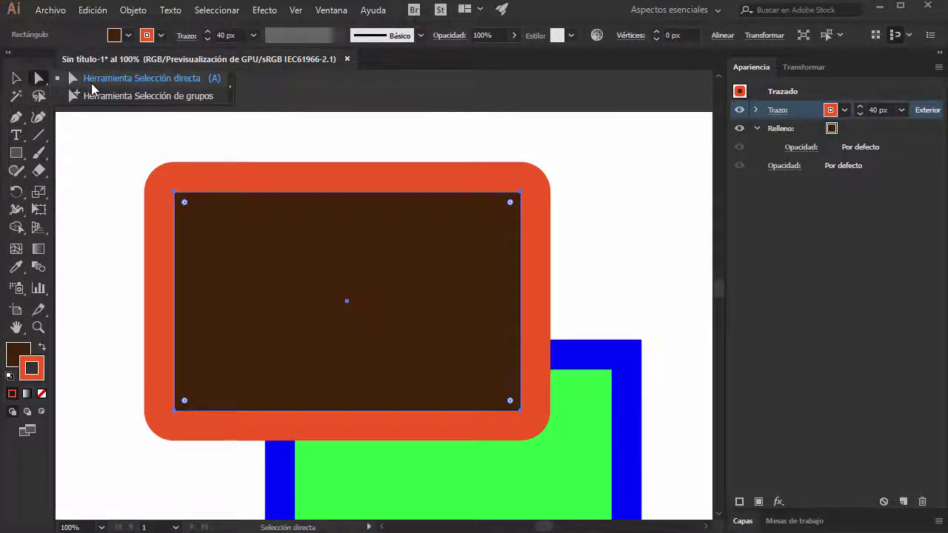
click(232, 89)
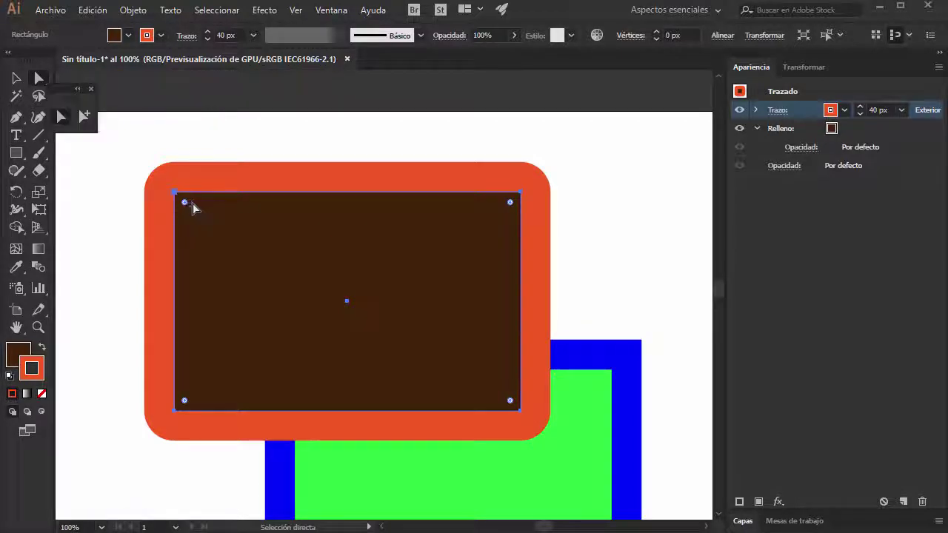
drag(186, 205, 284, 302)
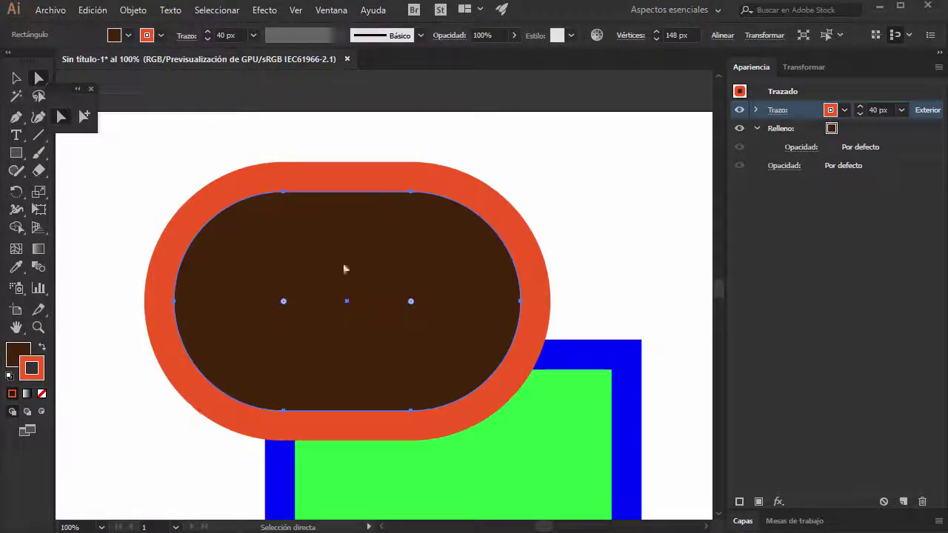
key(ctrl)
key(ctrl+z)
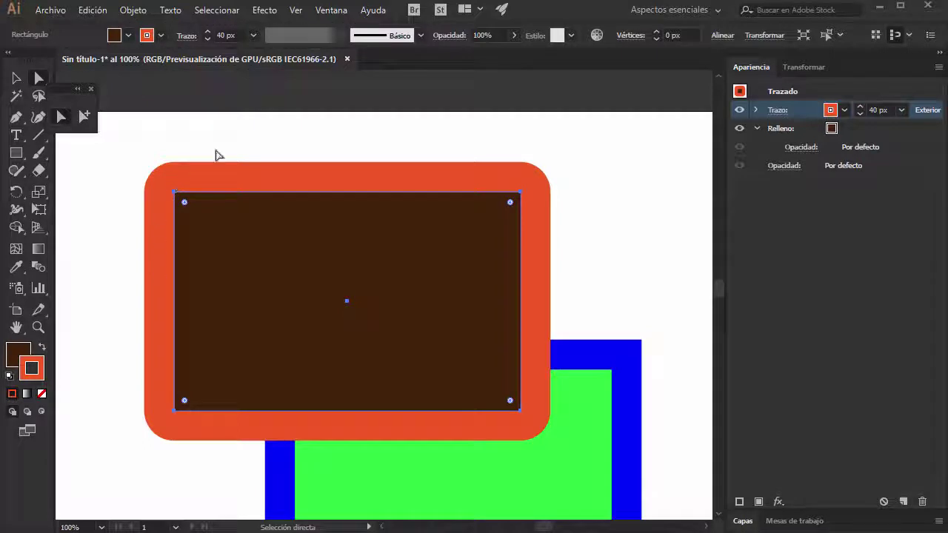
- Duplicate the brown rectangle's fill and colour the upper copy orange
click(756, 129)
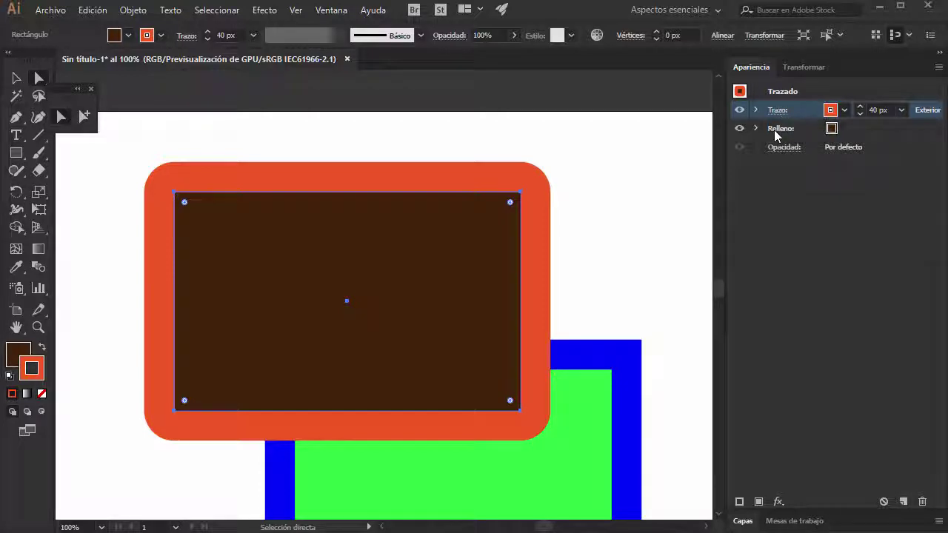
click(773, 129)
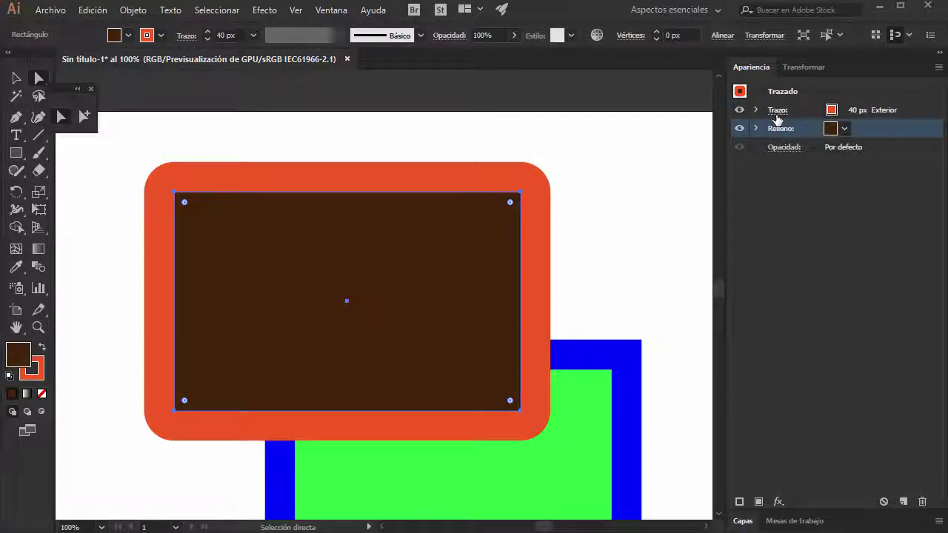
click(904, 503)
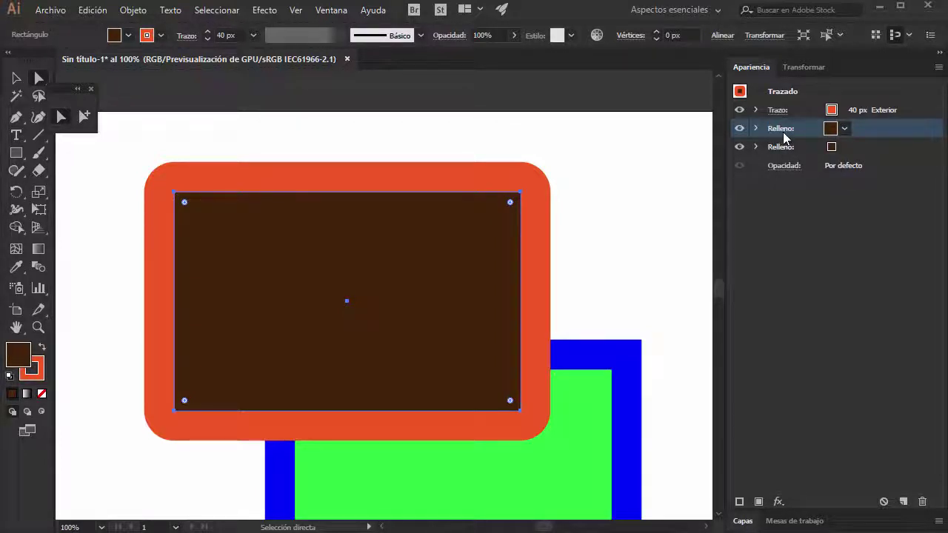
click(846, 128)
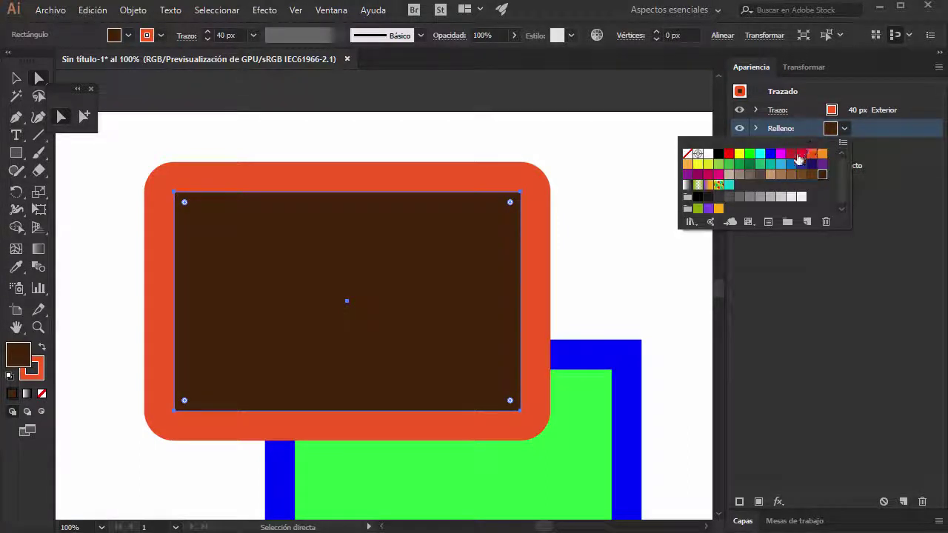
click(825, 156)
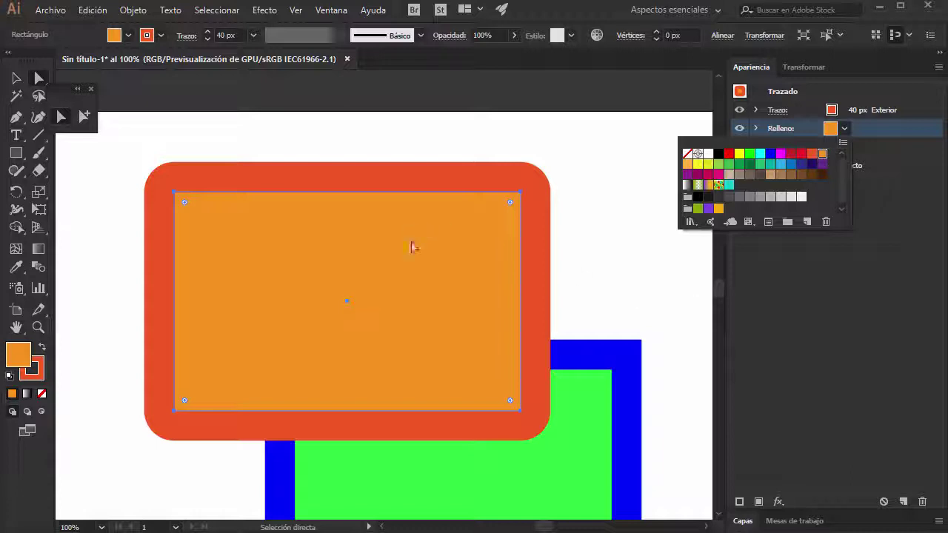
click(851, 359)
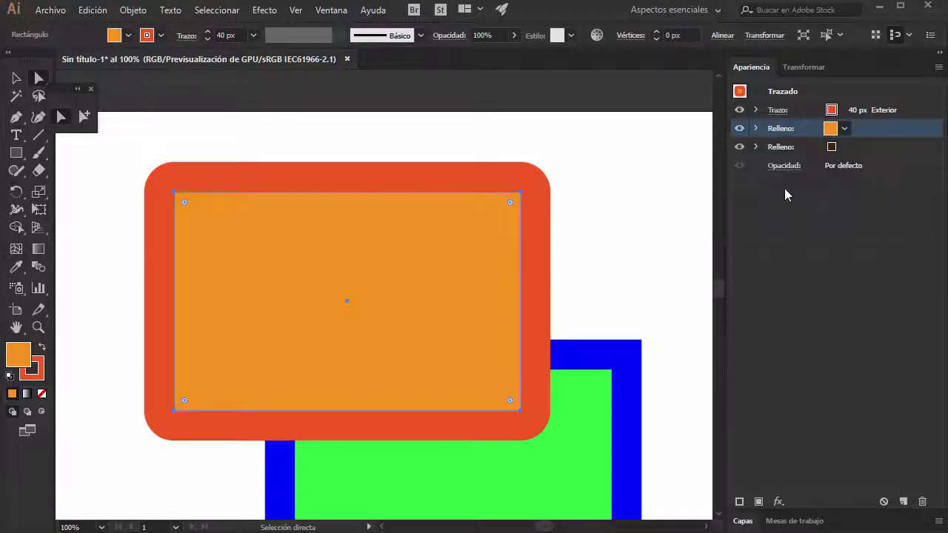
- Open the orange fill's opacity settings and try opacities of 44% and 10%
click(756, 129)
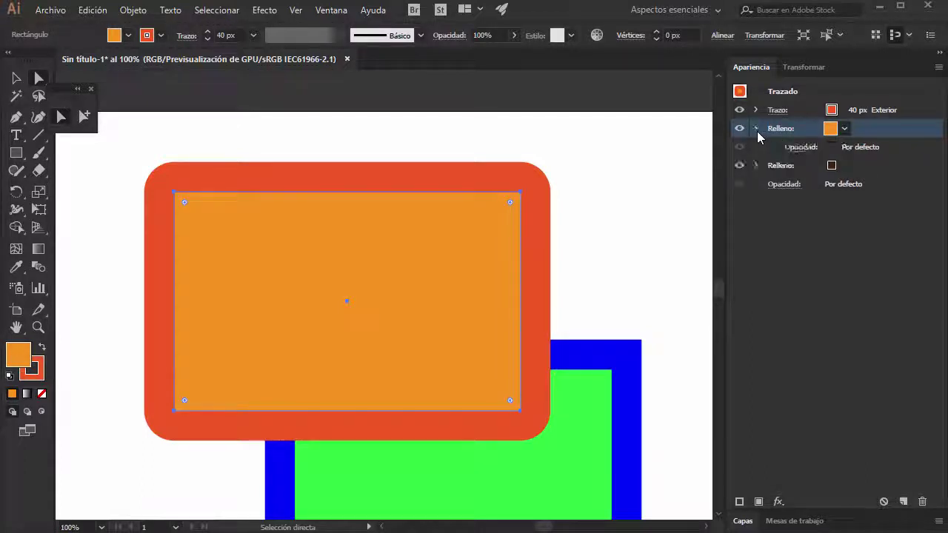
click(801, 148)
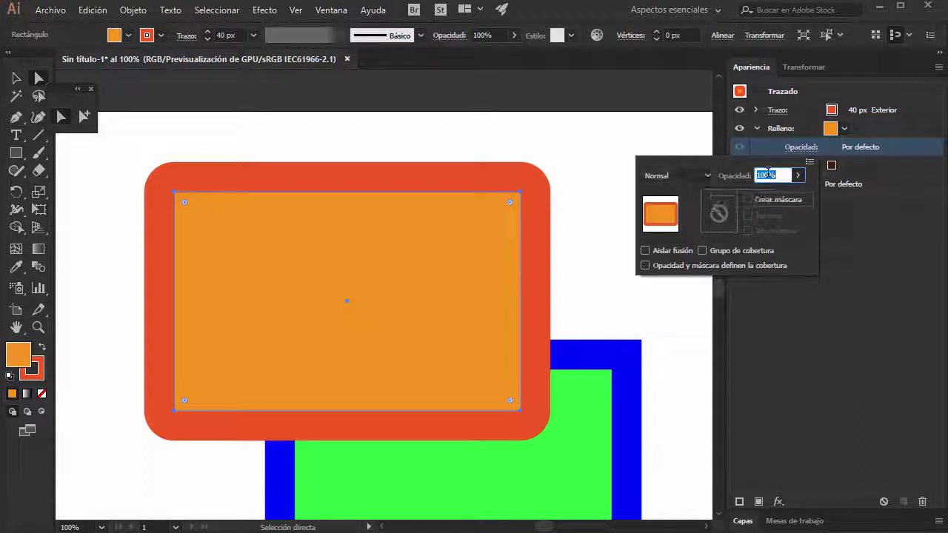
click(711, 173)
click(711, 173)
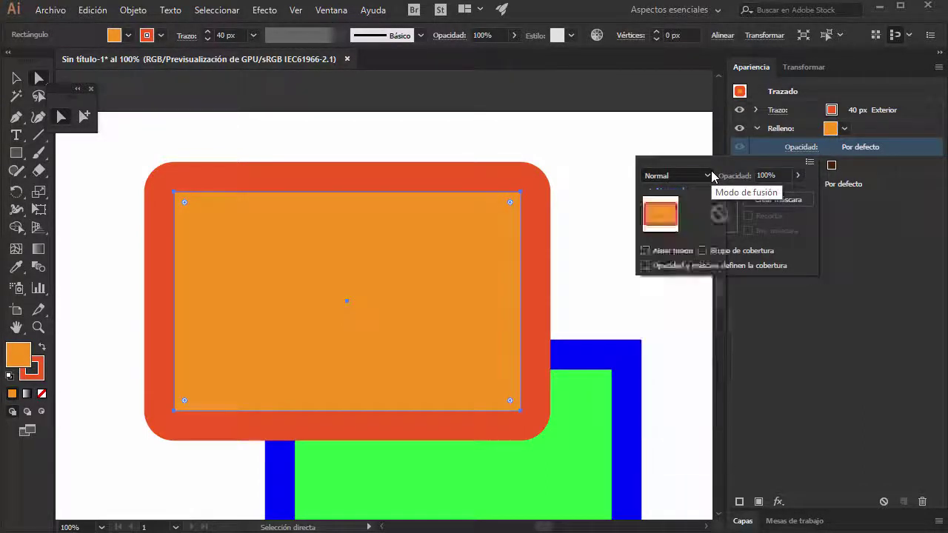
click(787, 176)
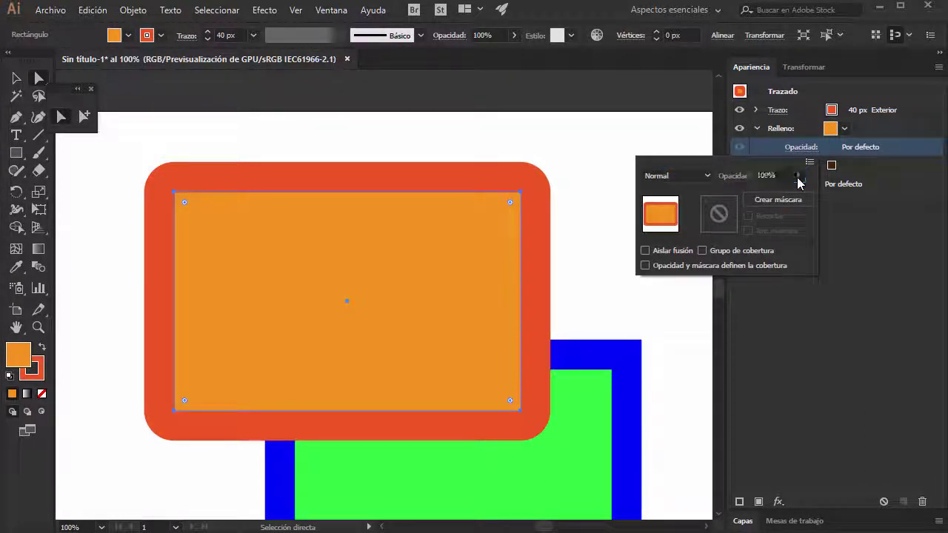
click(798, 176)
drag(794, 193, 765, 193)
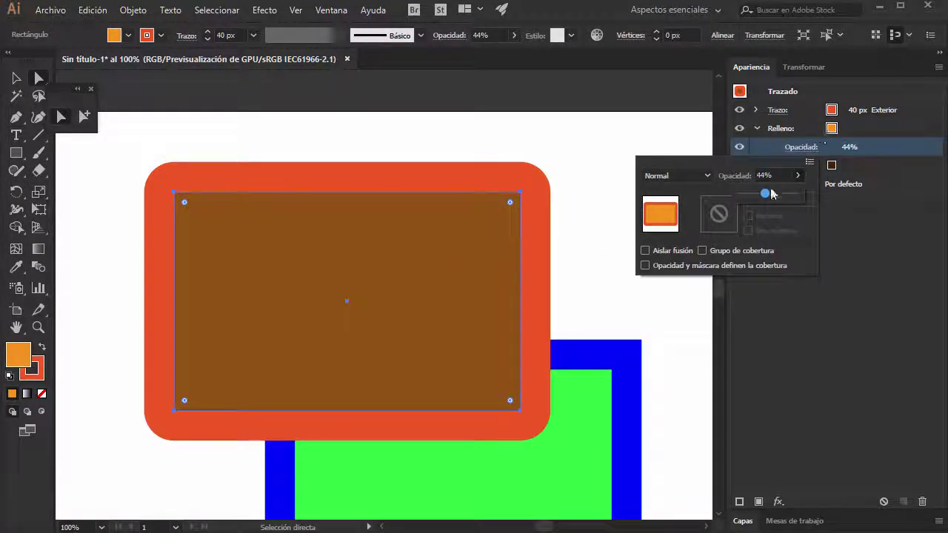
drag(766, 196, 747, 196)
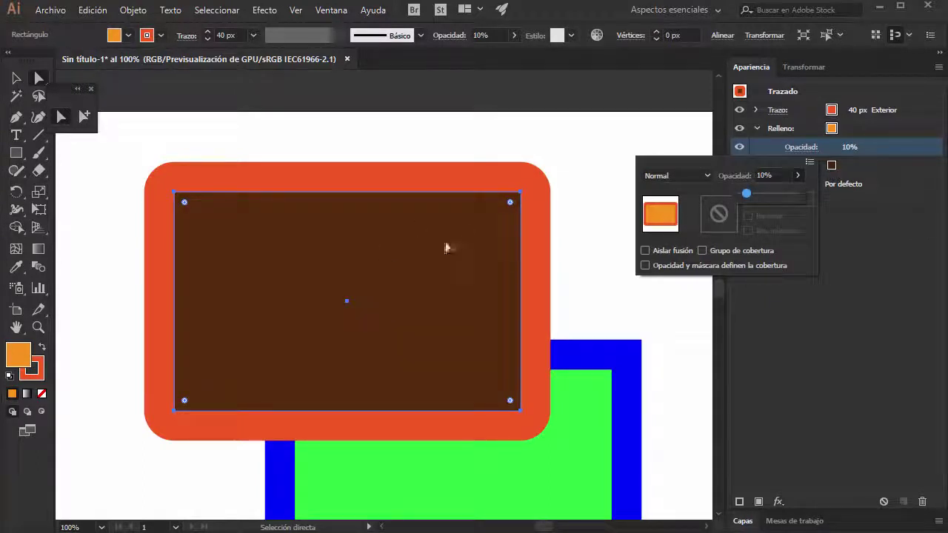
- Set the orange fill's opacity to 52% and its blending mode to Oscurecer
click(745, 170)
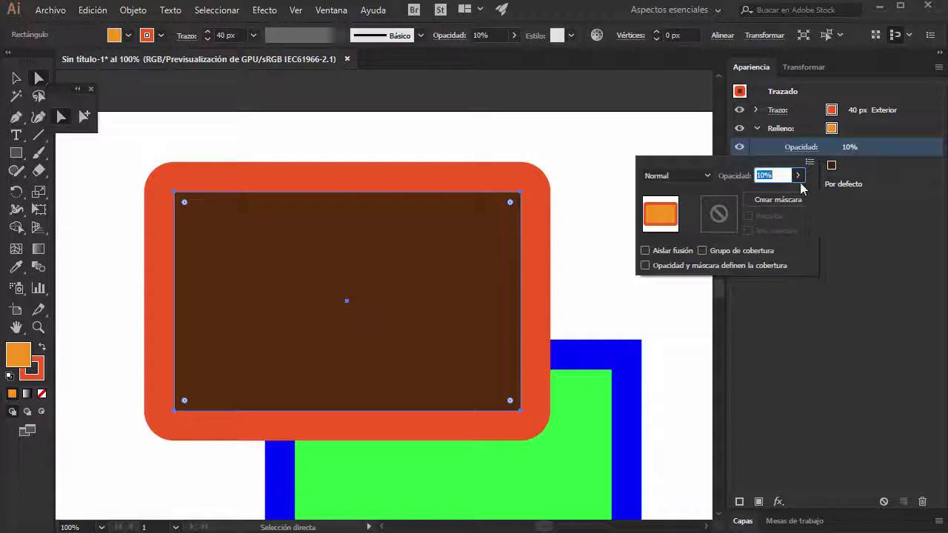
click(799, 175)
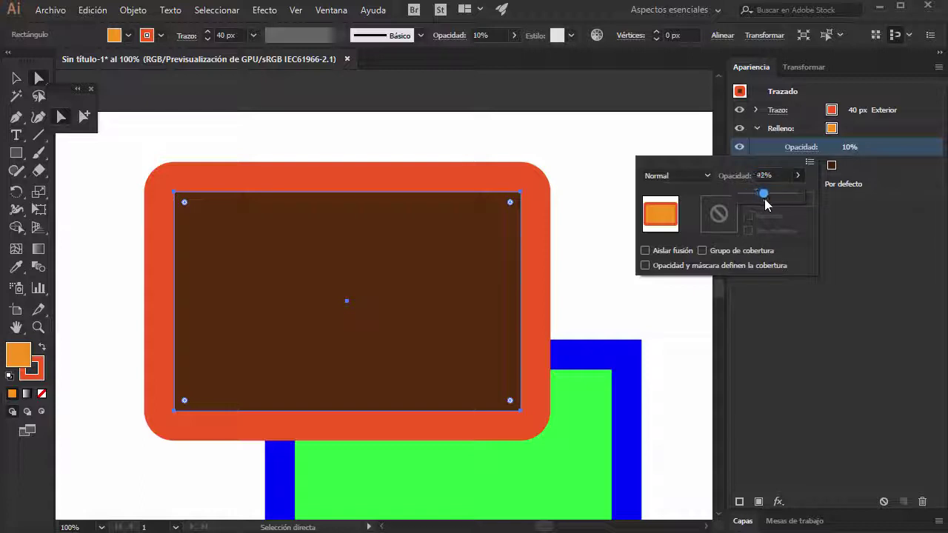
drag(764, 199, 769, 198)
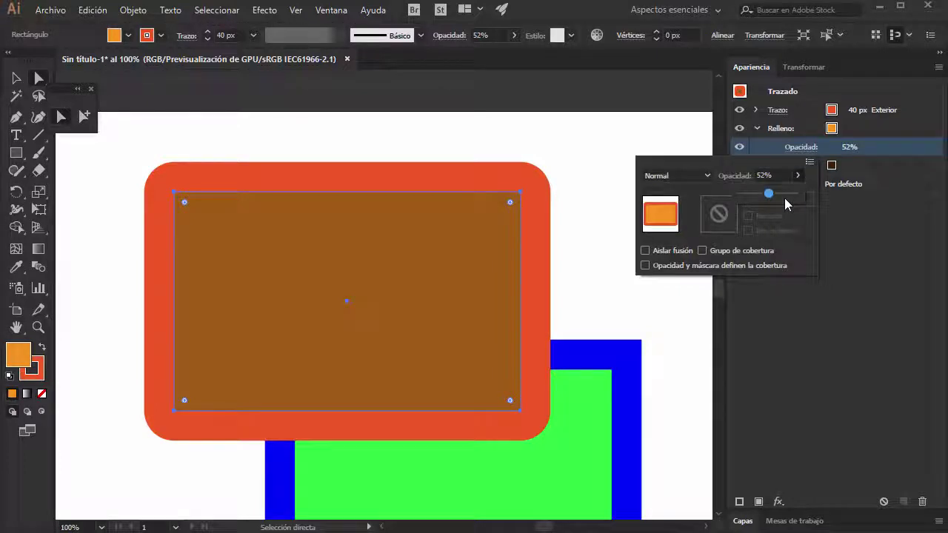
click(703, 177)
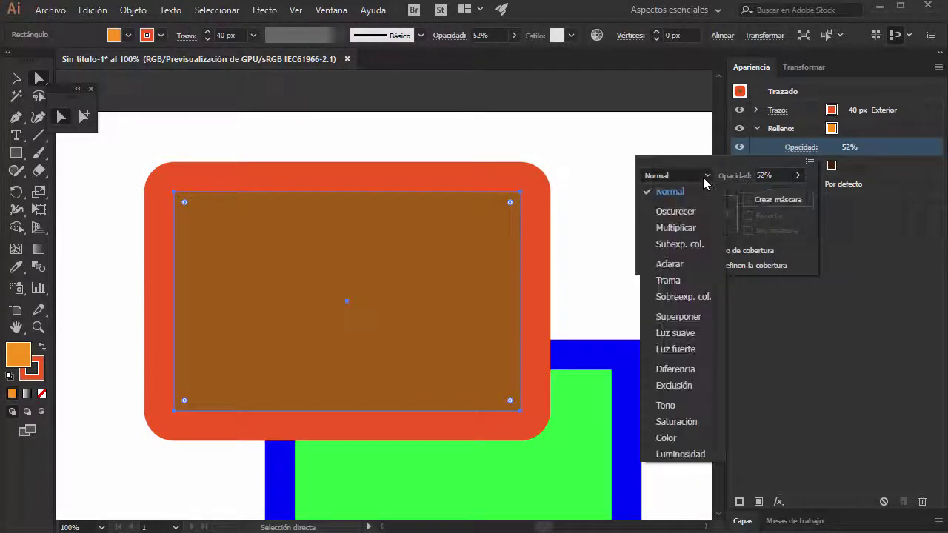
click(674, 211)
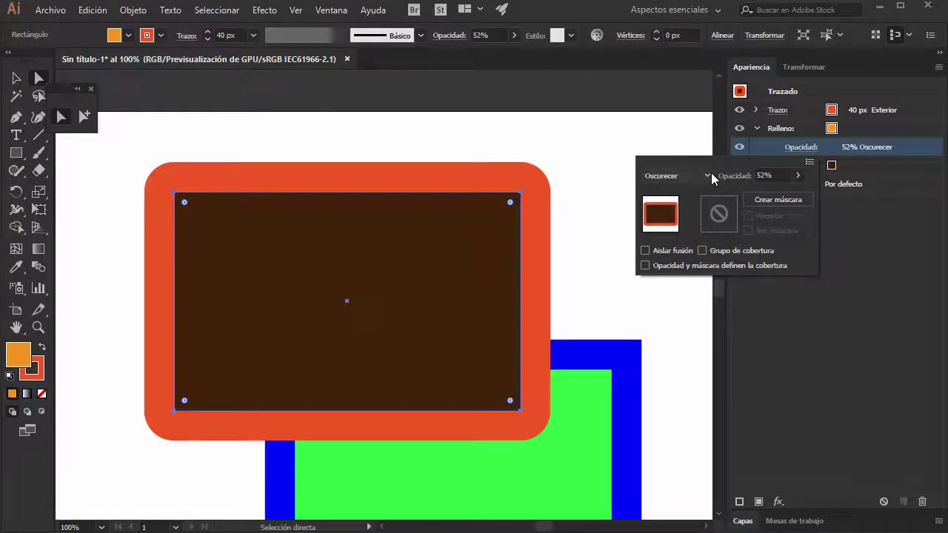
- Raise the orange fill's opacity to 100% and set its blending mode to Multiplicar
click(798, 175)
drag(768, 194, 796, 194)
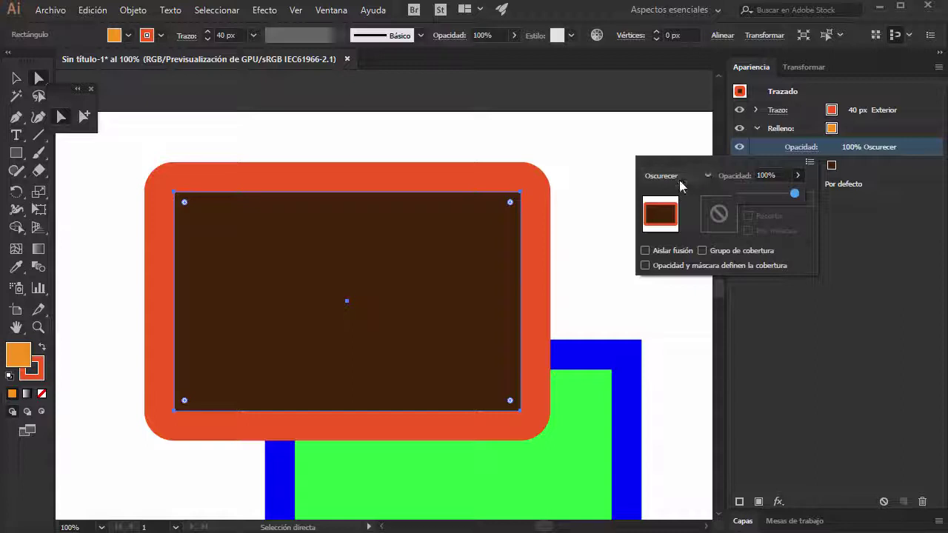
click(709, 174)
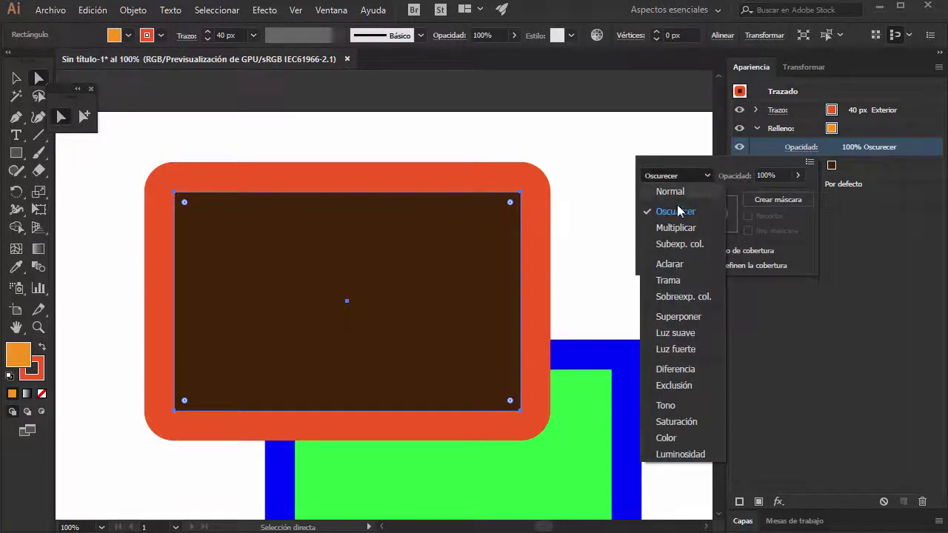
click(671, 227)
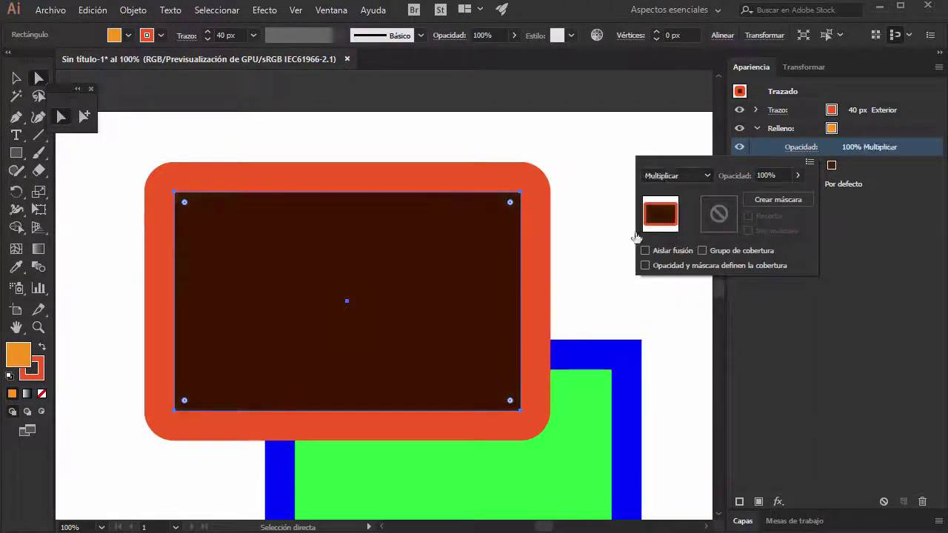
- Try the Aclarar and Trama blending modes on the orange fill
click(708, 176)
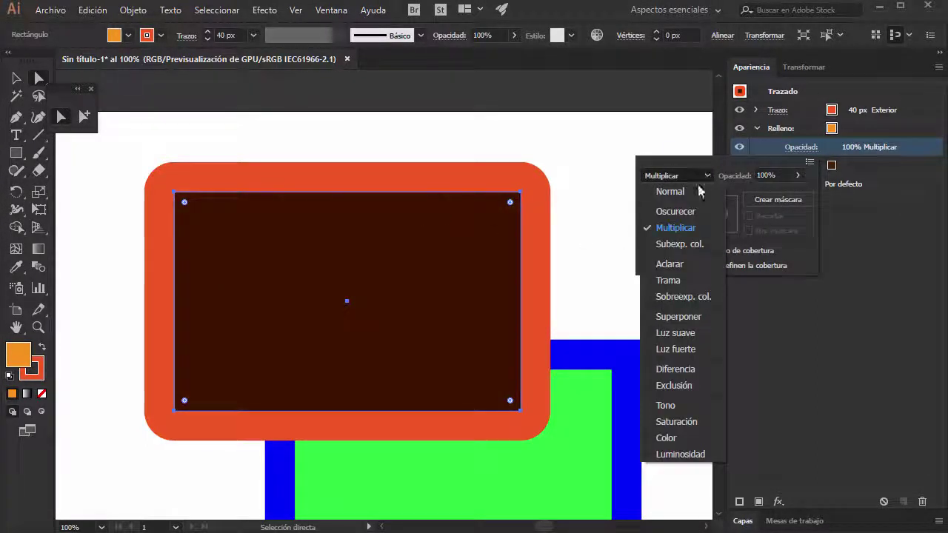
click(671, 264)
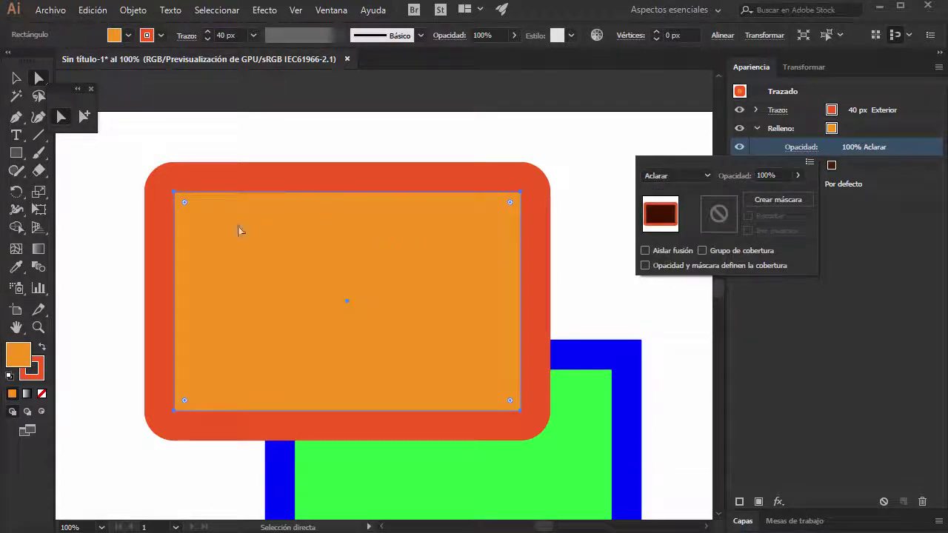
click(708, 176)
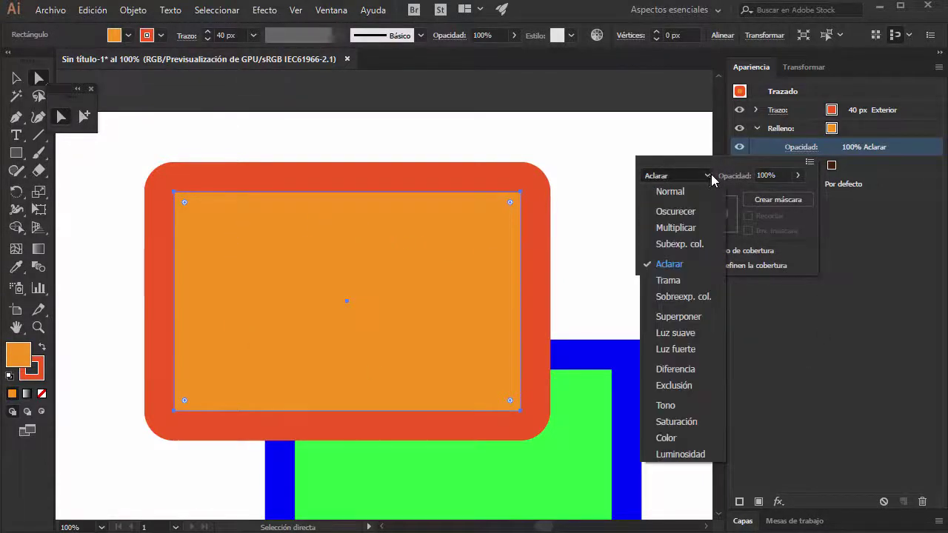
click(668, 280)
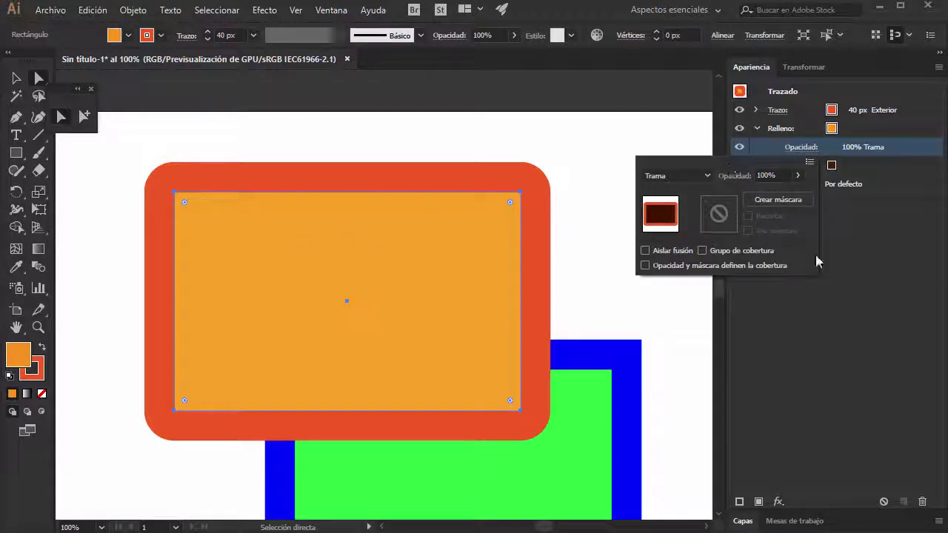
click(876, 297)
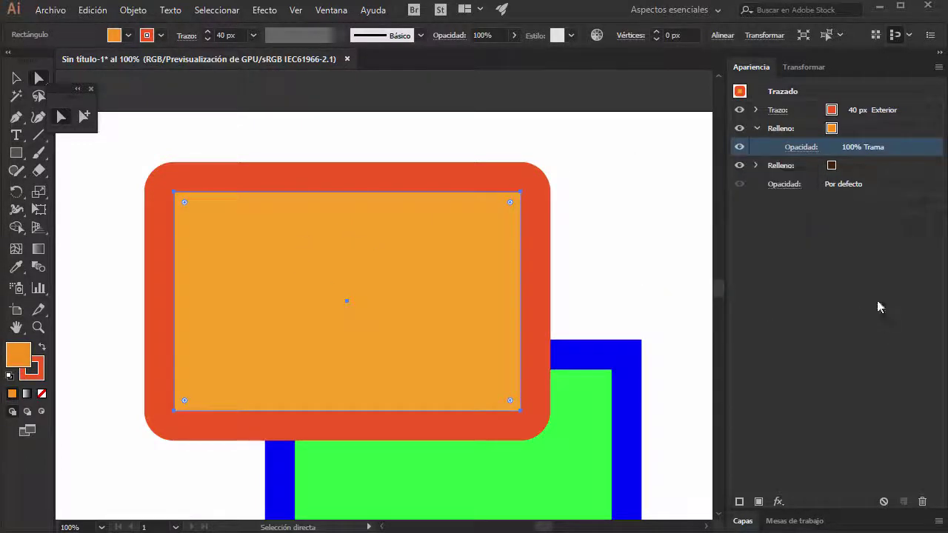
- Delete the rectangle's brown fill and set the orange fill's blending mode to Normal
click(778, 164)
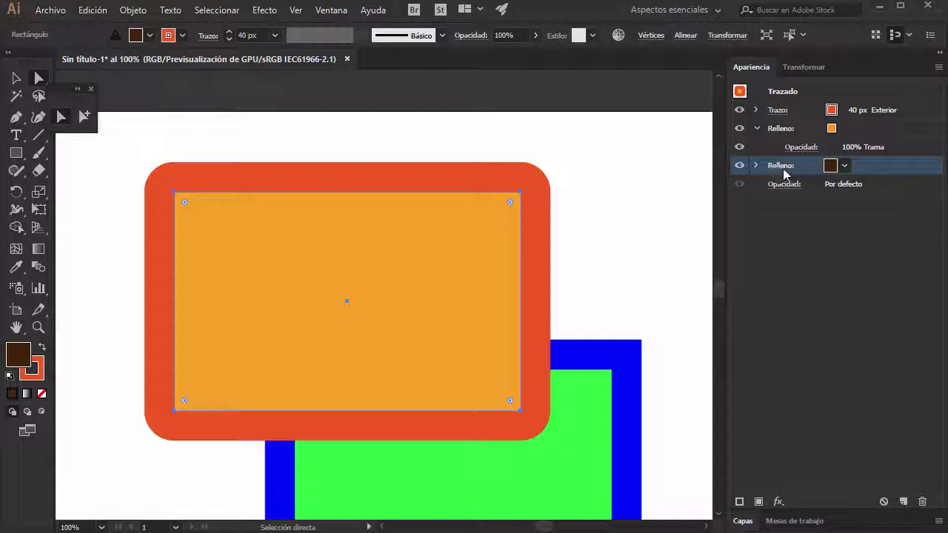
click(922, 503)
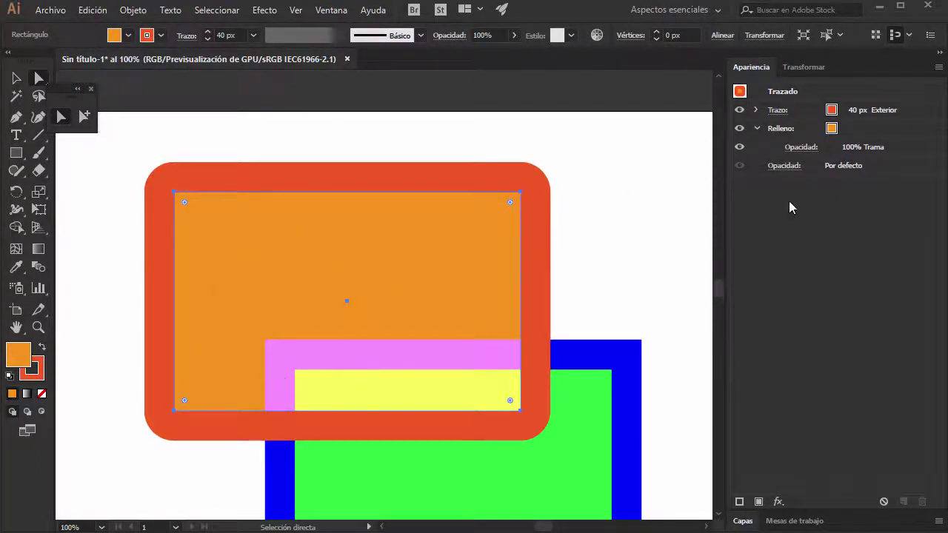
click(801, 147)
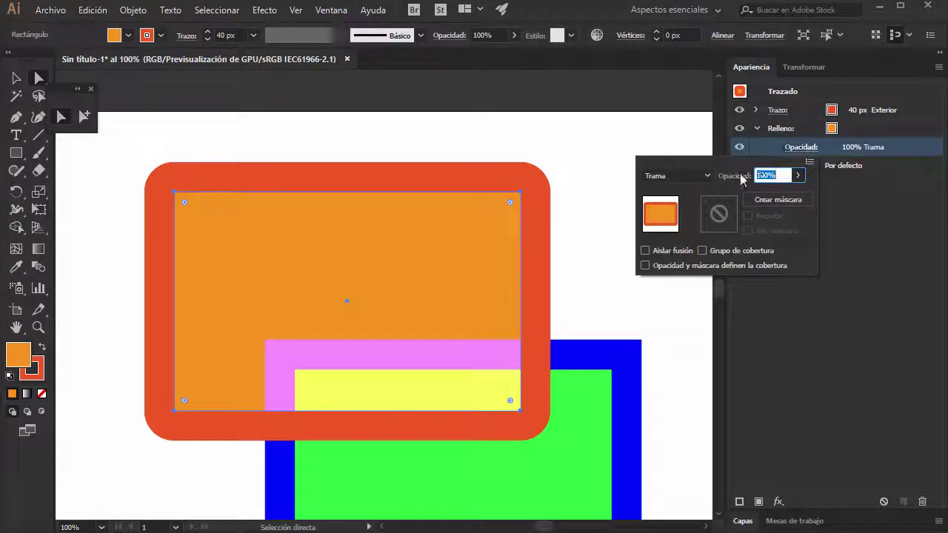
click(703, 174)
click(663, 186)
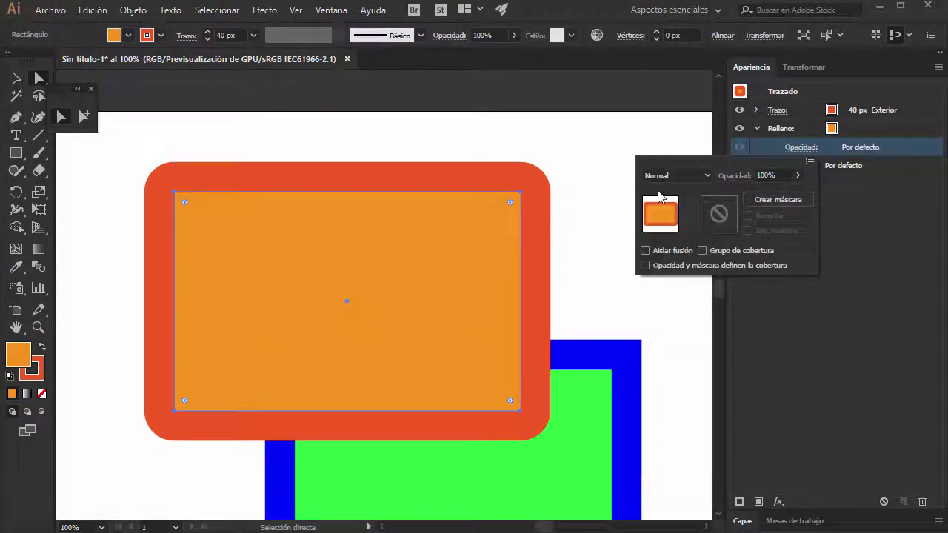
click(845, 306)
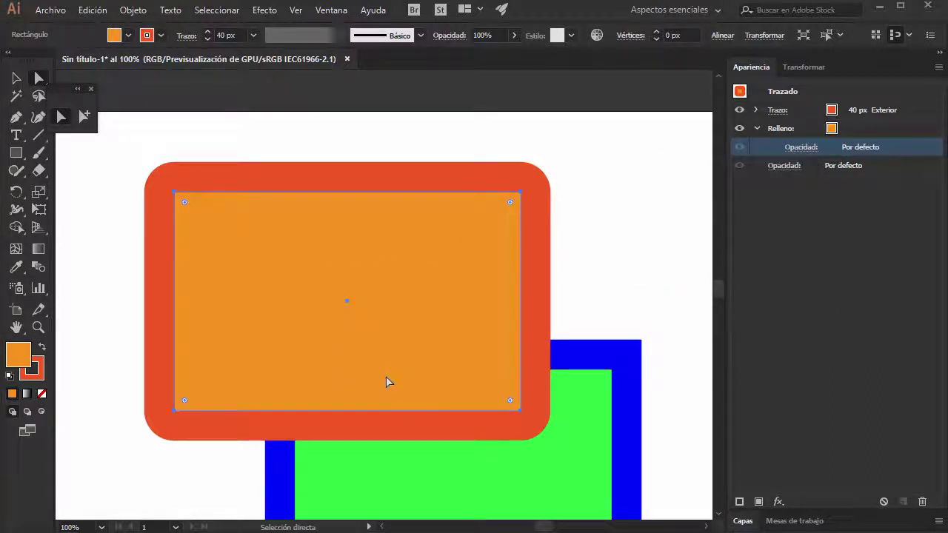
click(755, 130)
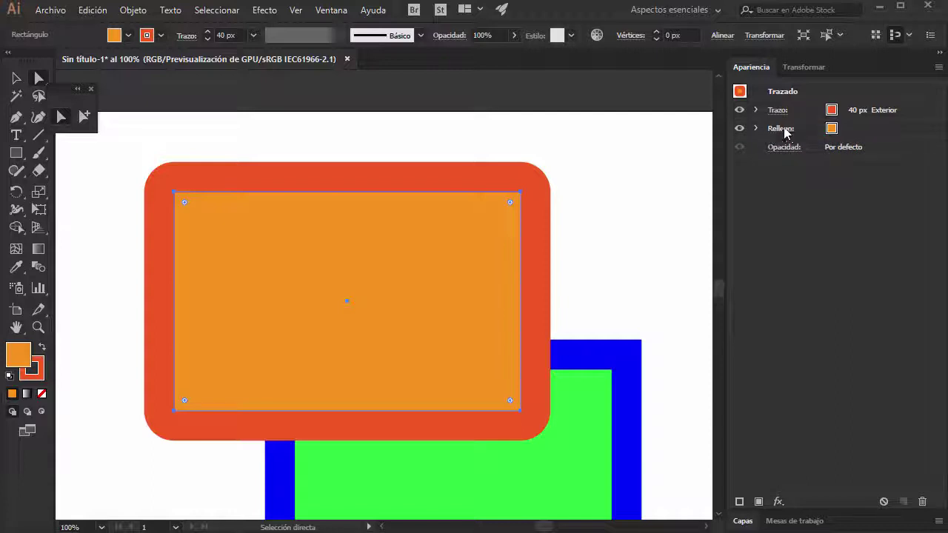
- Duplicate the rectangle's 40 px orange-red stroke
click(777, 110)
click(805, 111)
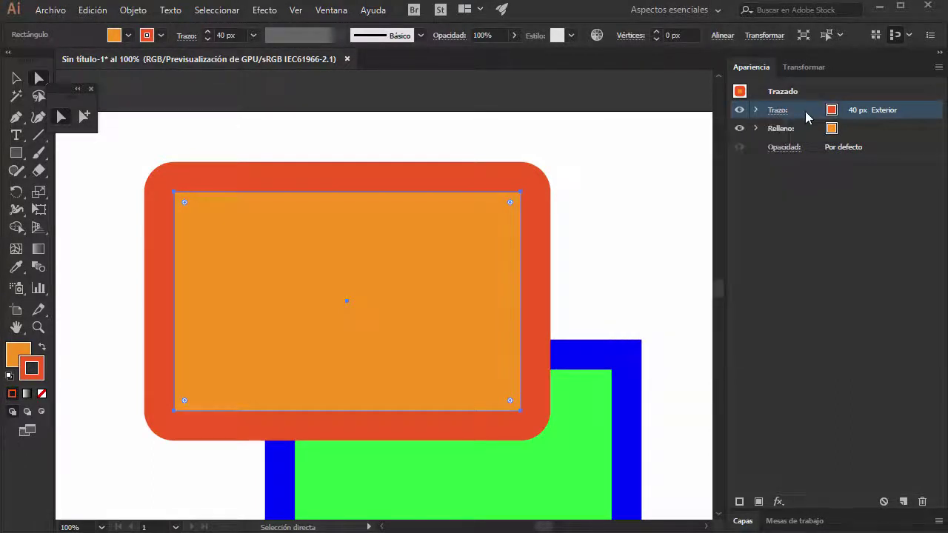
click(810, 111)
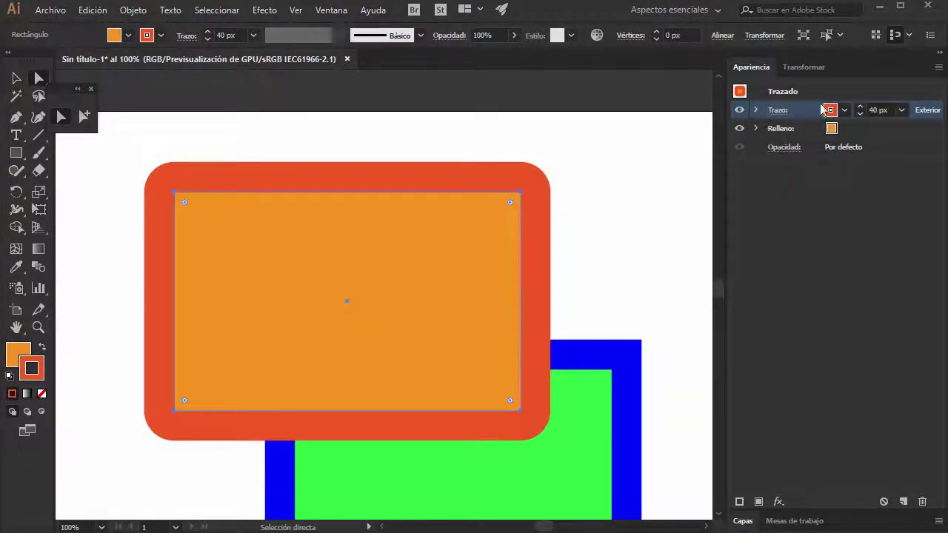
click(903, 502)
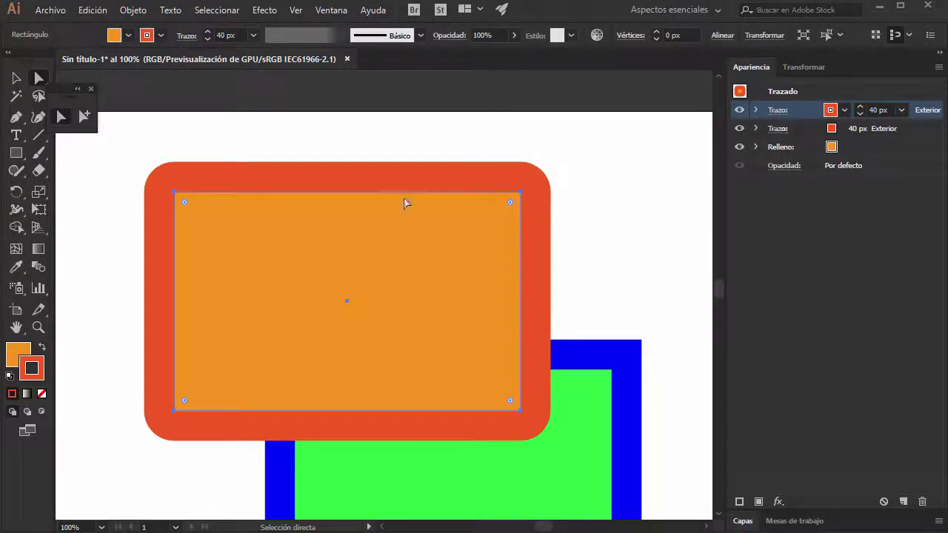
- Align the upper stroke copy to the centre of the path and colour it dark red
click(777, 111)
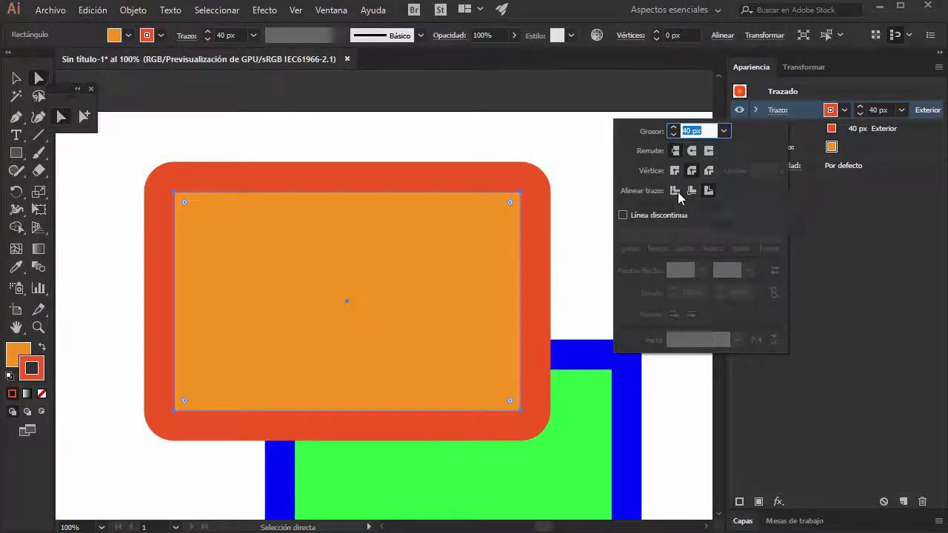
click(674, 190)
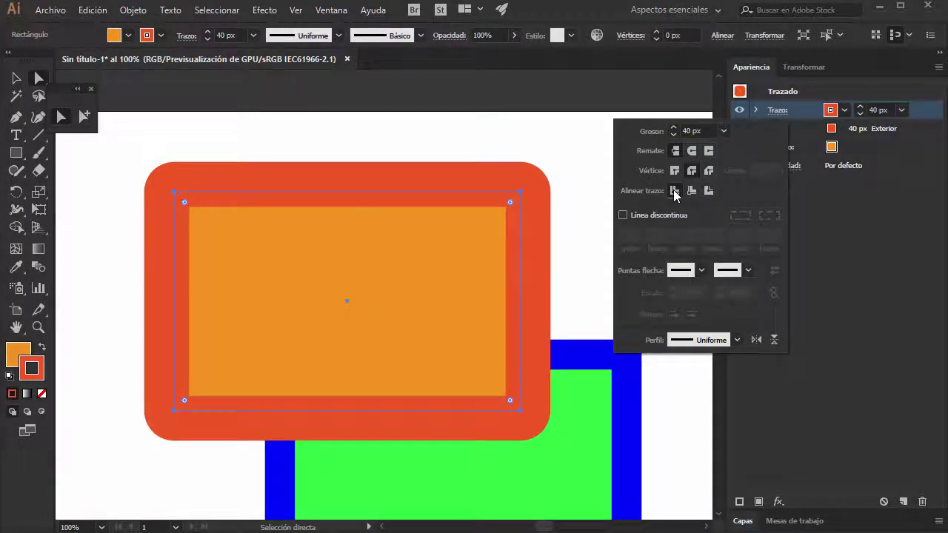
click(829, 204)
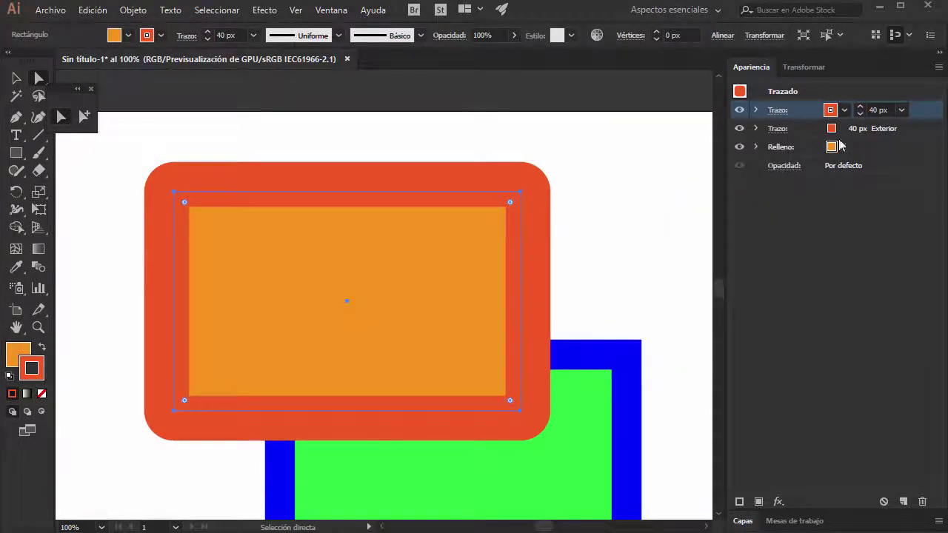
click(845, 109)
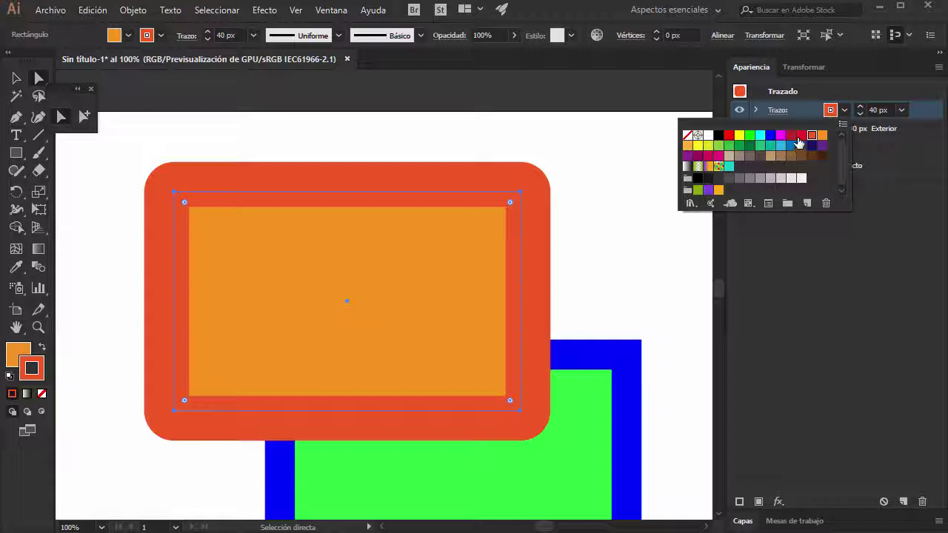
click(791, 134)
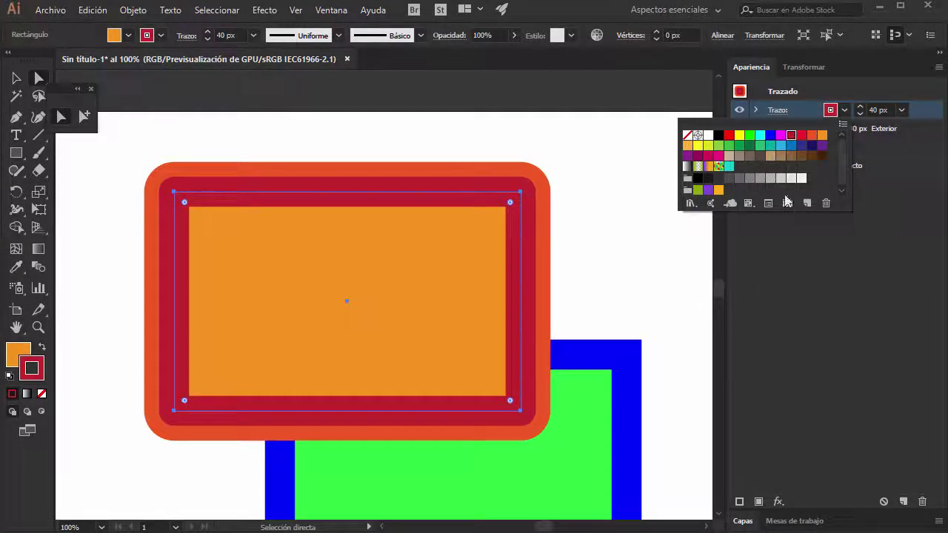
click(819, 233)
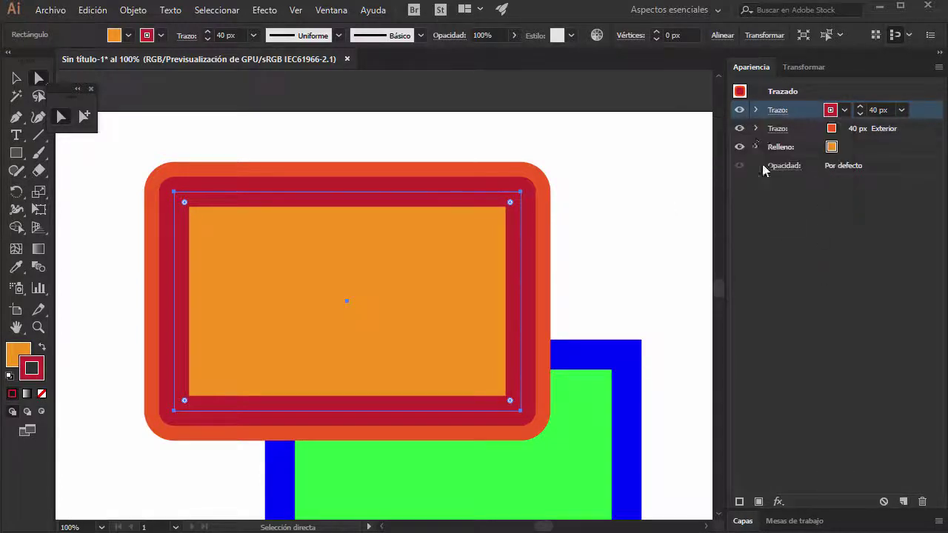
- Set the dark red stroke's own opacity to 51%
click(756, 109)
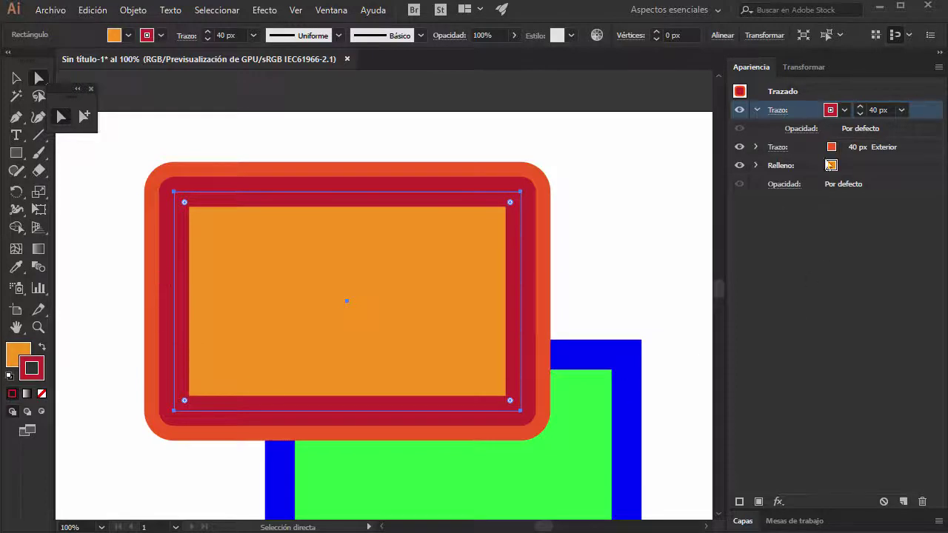
click(801, 128)
click(767, 157)
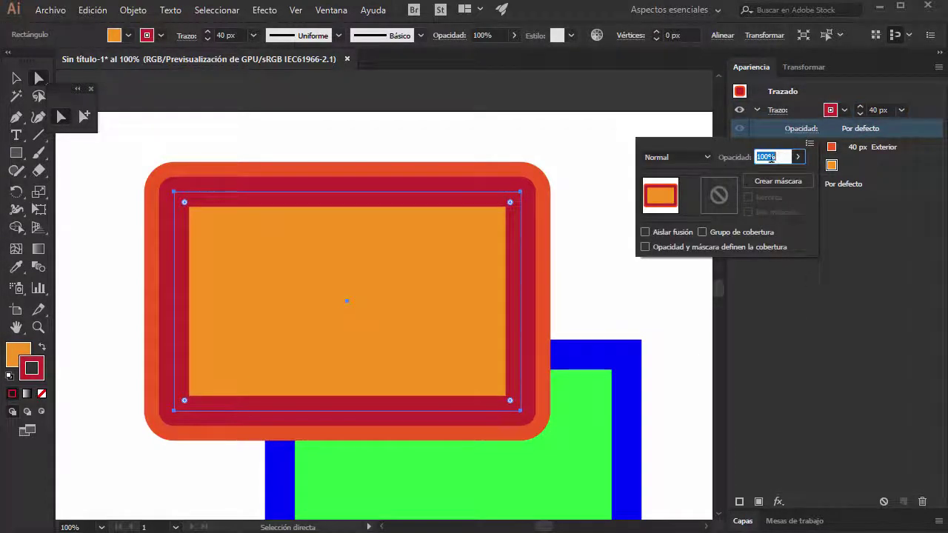
click(798, 156)
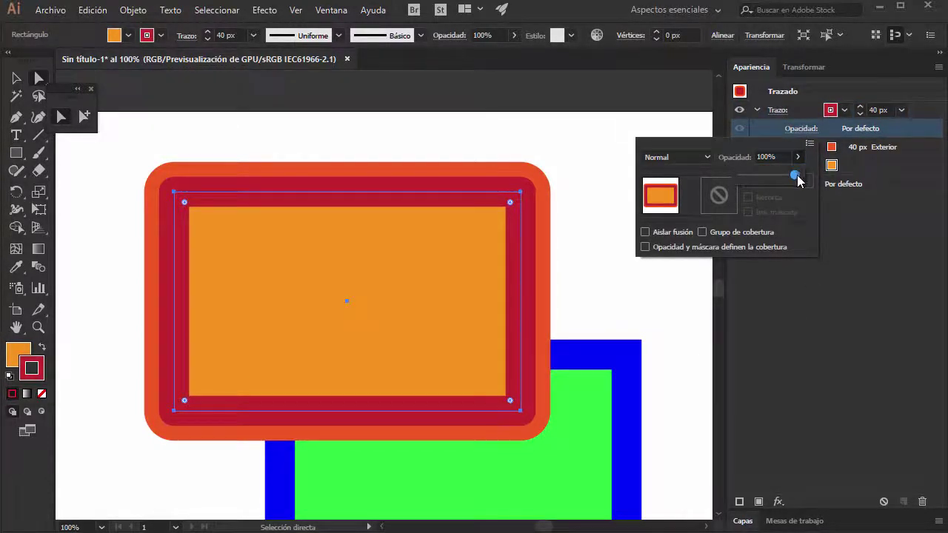
drag(797, 176, 769, 177)
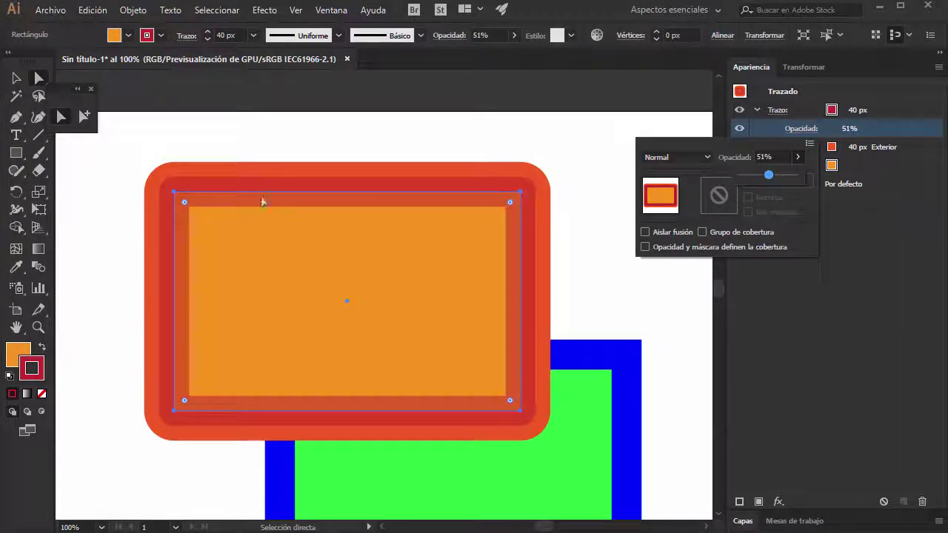
click(810, 322)
click(835, 351)
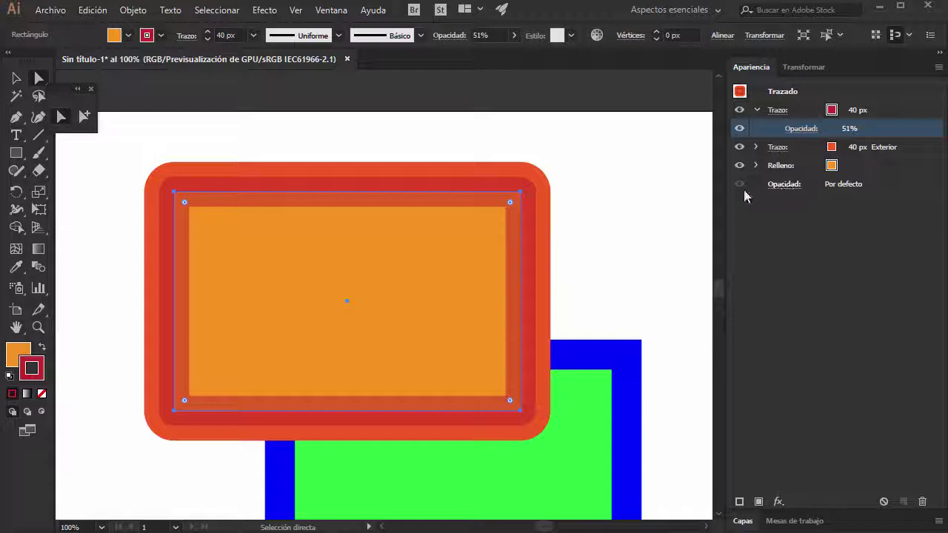
- Delete the dark red stroke from the rectangle's appearance
click(756, 111)
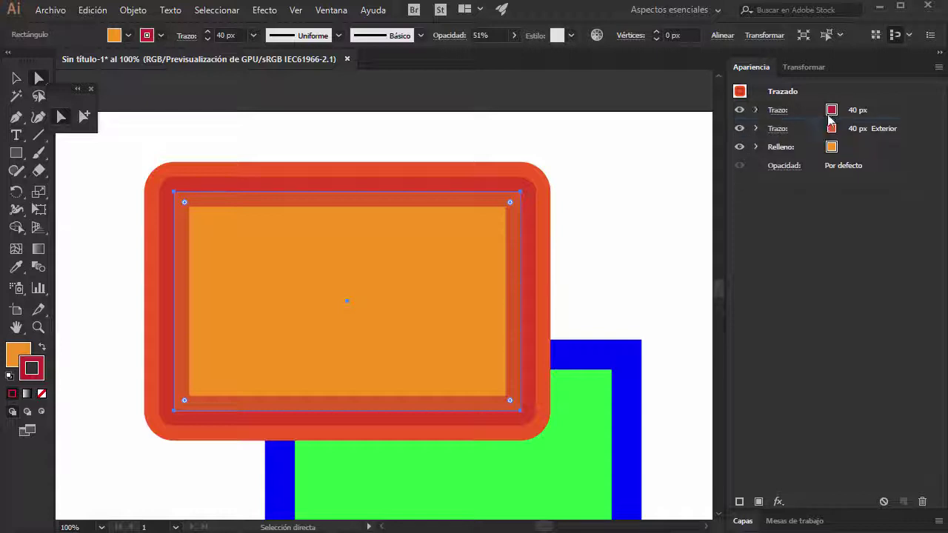
click(881, 114)
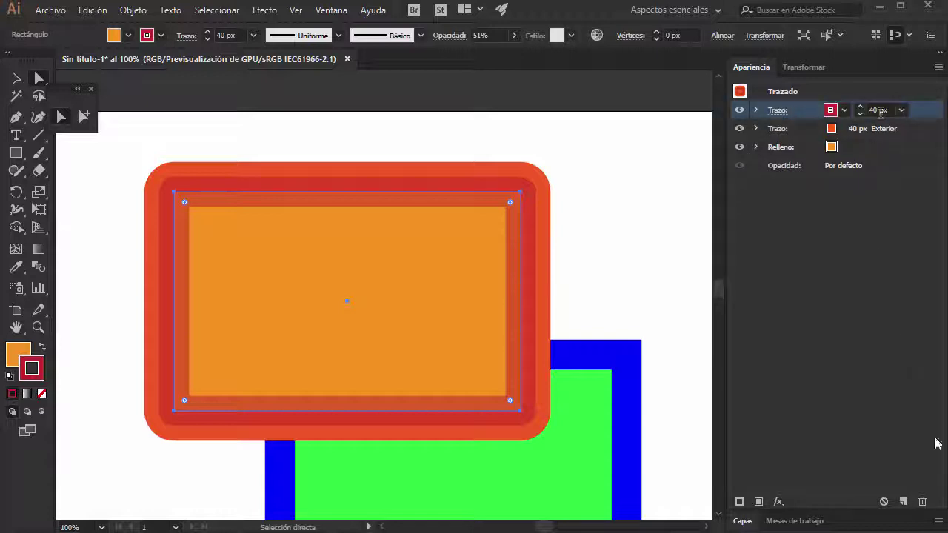
click(922, 502)
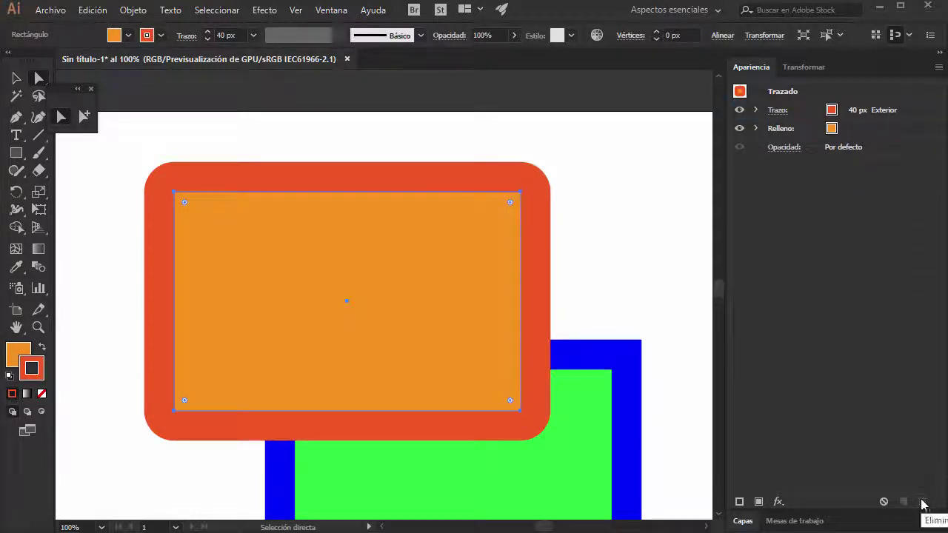
- Try an overall opacity of 49% on the whole rectangle, and restore it to 100%
click(781, 148)
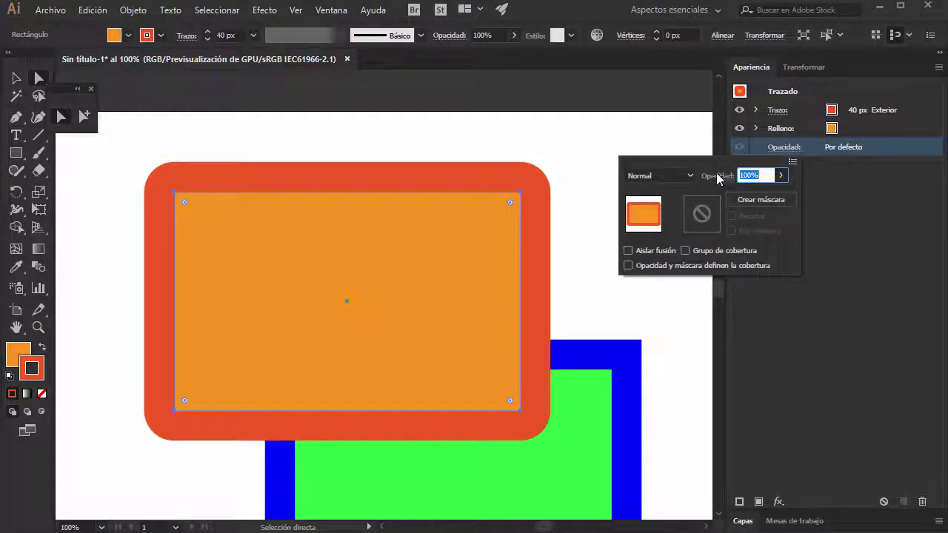
click(780, 176)
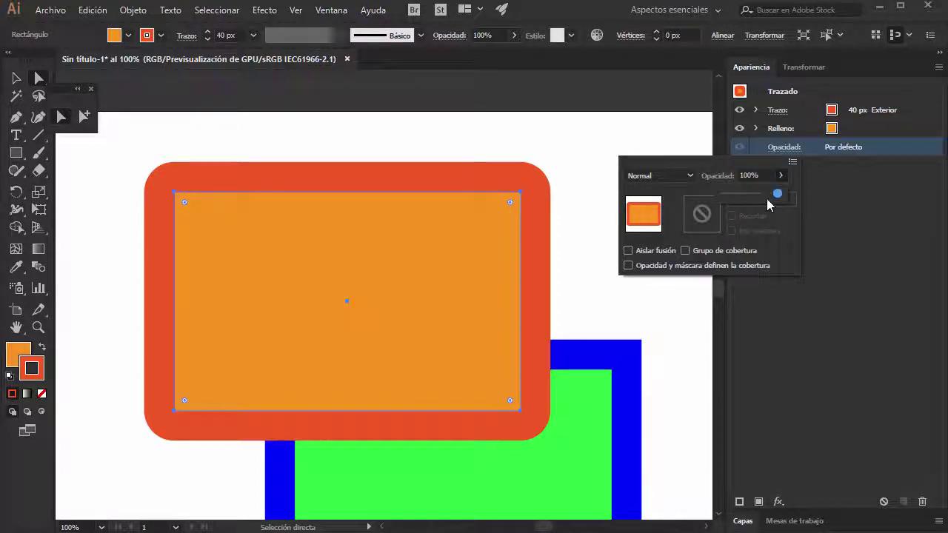
drag(750, 196, 750, 194)
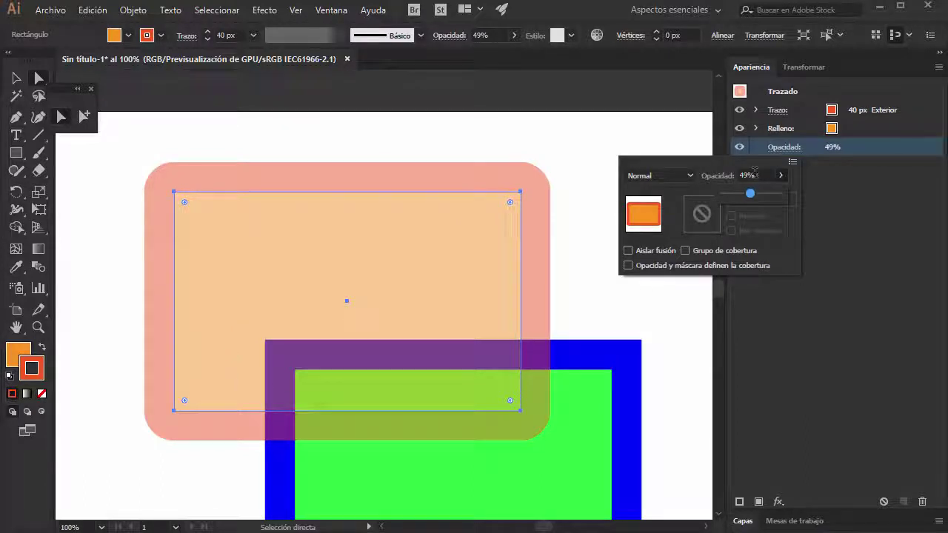
drag(748, 191, 856, 250)
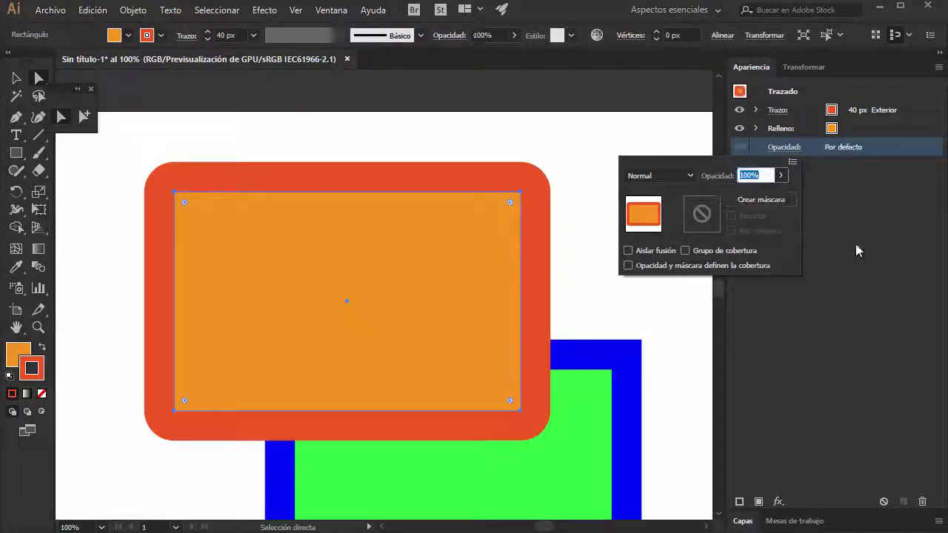
- Examine the separate opacity settings under the rectangle's stroke and fill, and collapse both attributes again
click(850, 216)
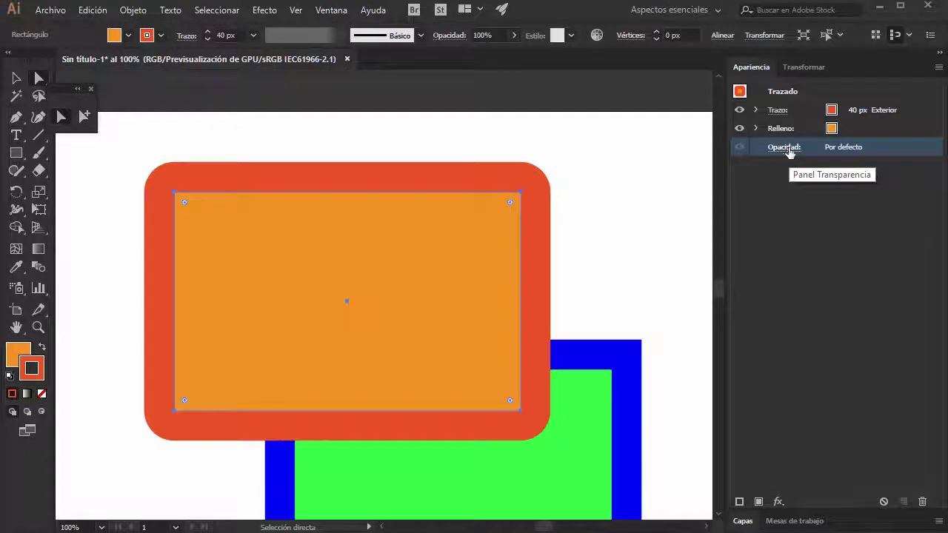
click(756, 110)
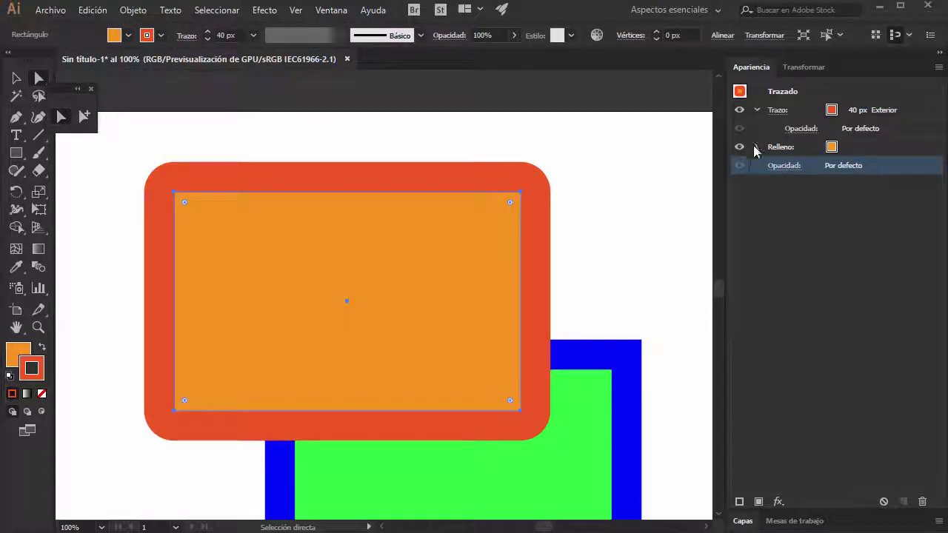
click(755, 146)
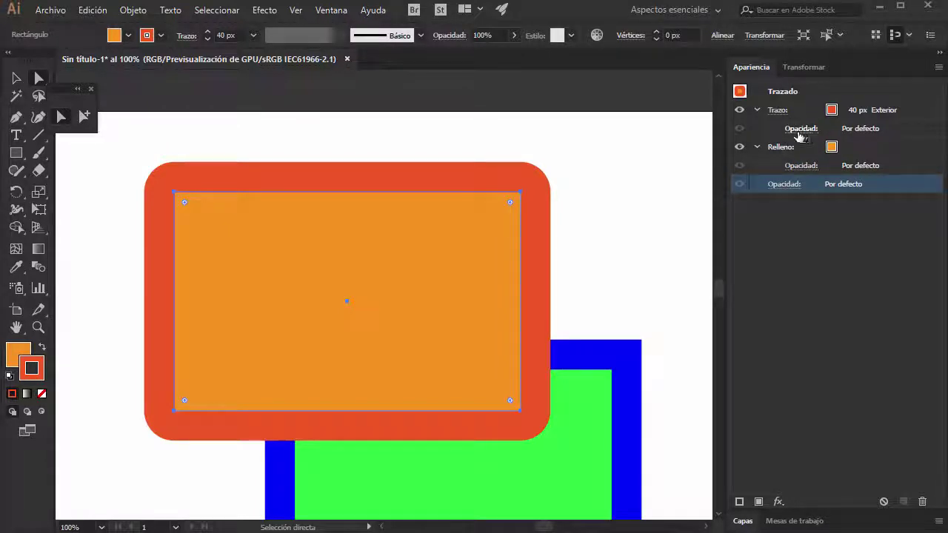
click(756, 111)
click(756, 129)
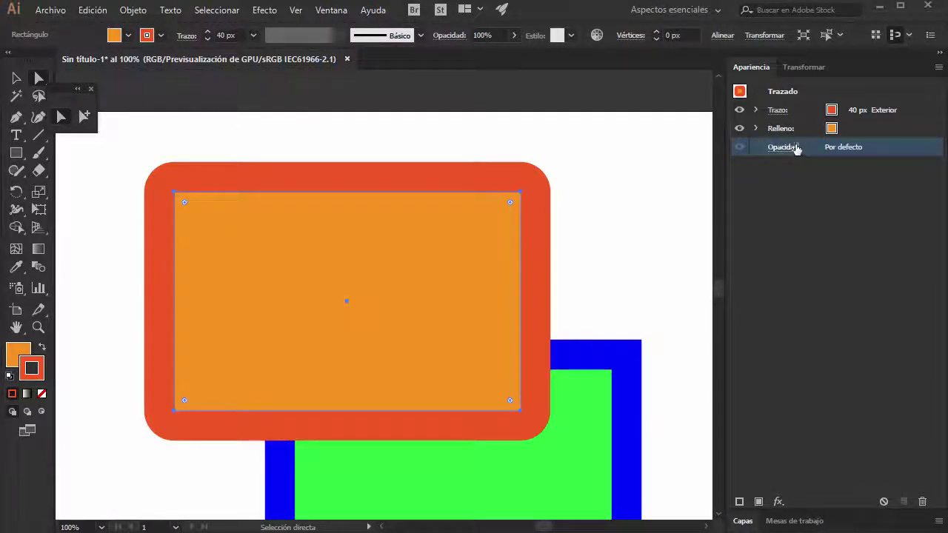
- Open the floating Transparency panel, move it clear of the rectangle and show all its options
click(327, 14)
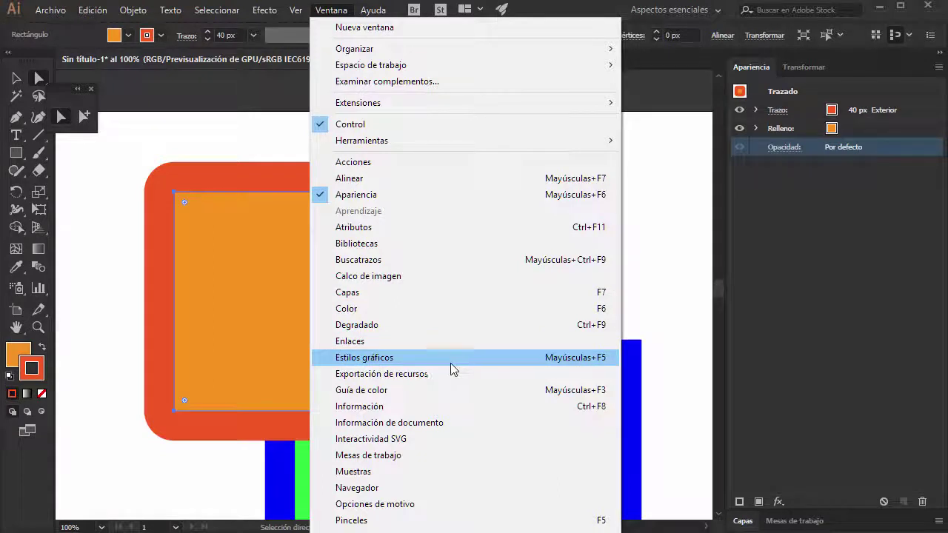
key(ctrl+shift+F10)
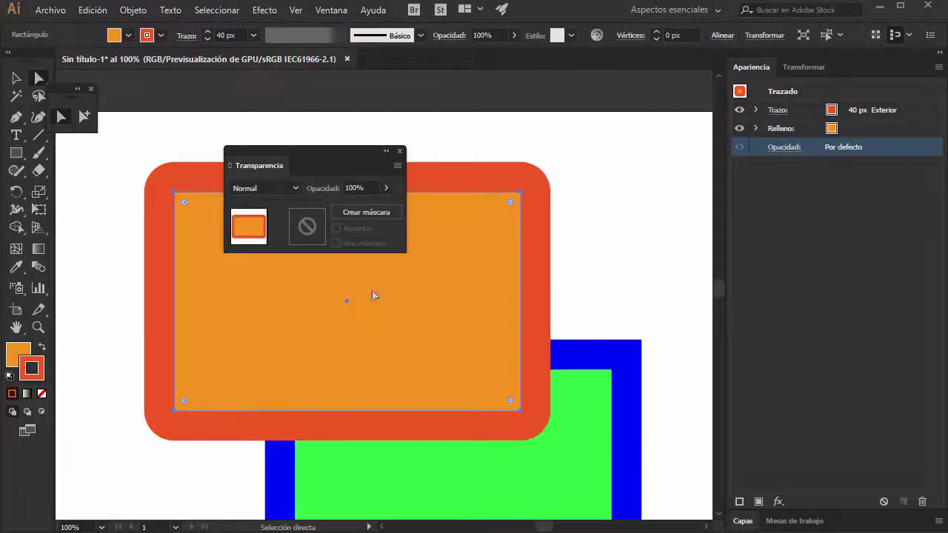
drag(324, 151, 612, 60)
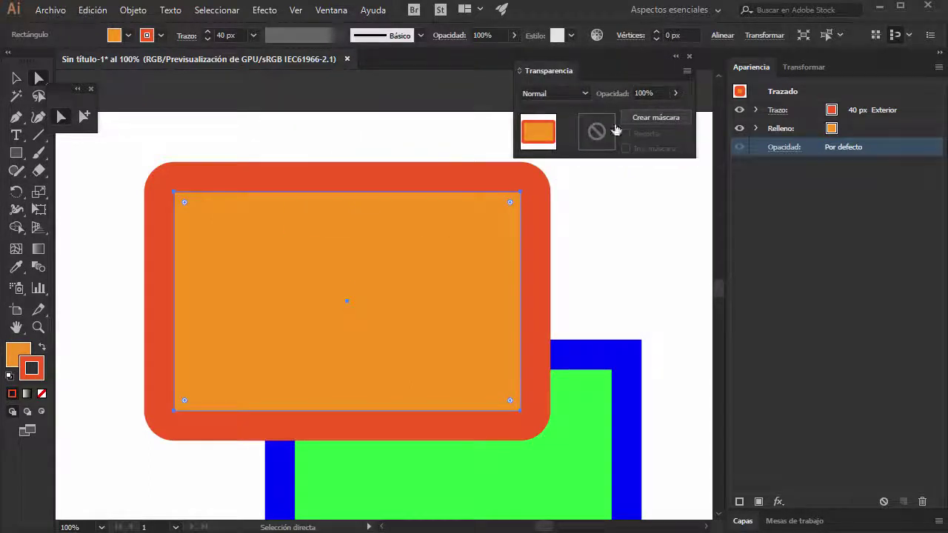
click(518, 70)
click(518, 70)
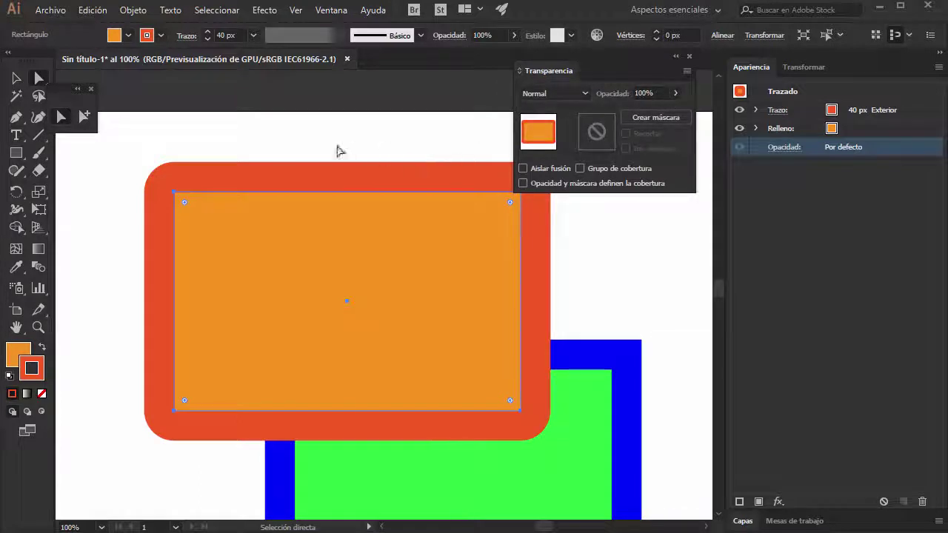
- Set the whole rectangle's opacity to 46% in the Transparency panel, and close the panel
click(676, 93)
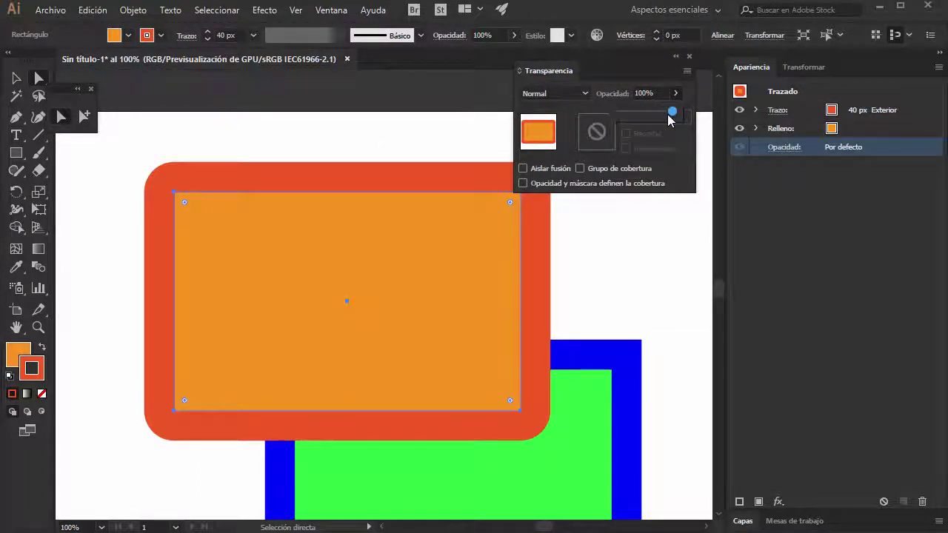
click(644, 112)
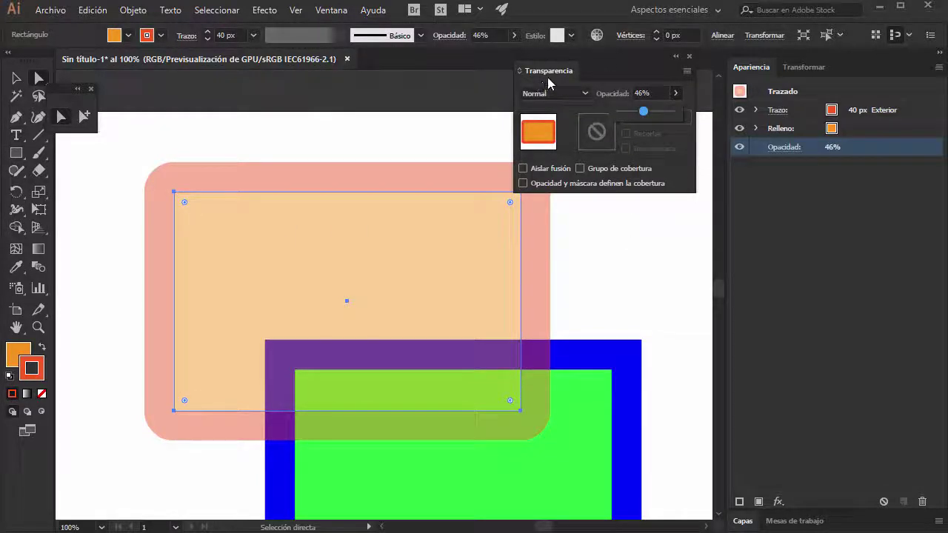
drag(547, 77, 368, 140)
click(496, 122)
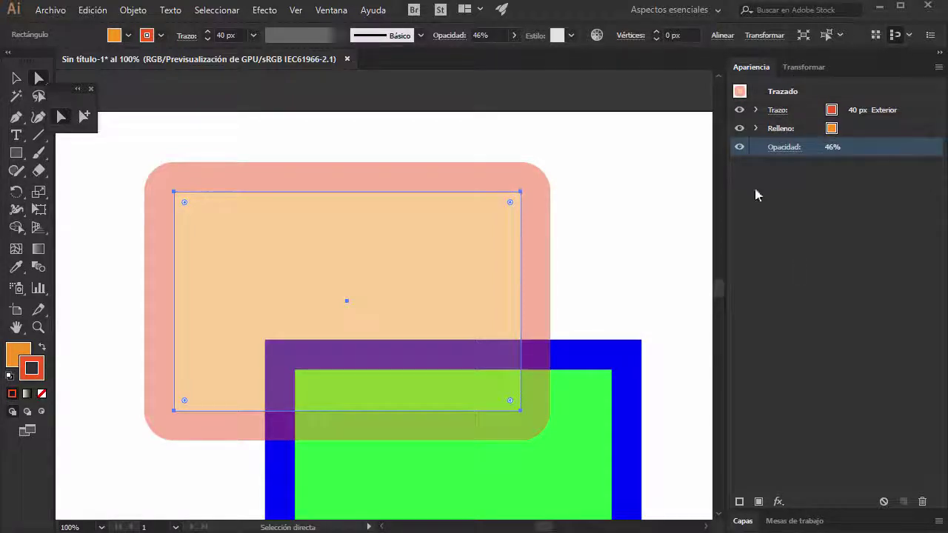
- Compare the options of the floating Stroke panel with the stroke options offered in the rectangle's Appearance attributes
click(329, 11)
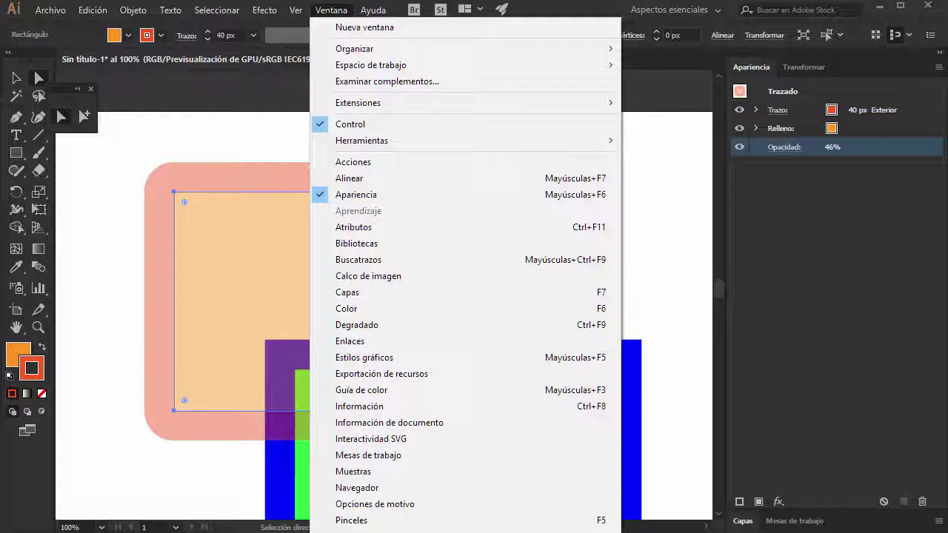
click(382, 532)
drag(413, 167, 619, 144)
click(549, 152)
click(549, 151)
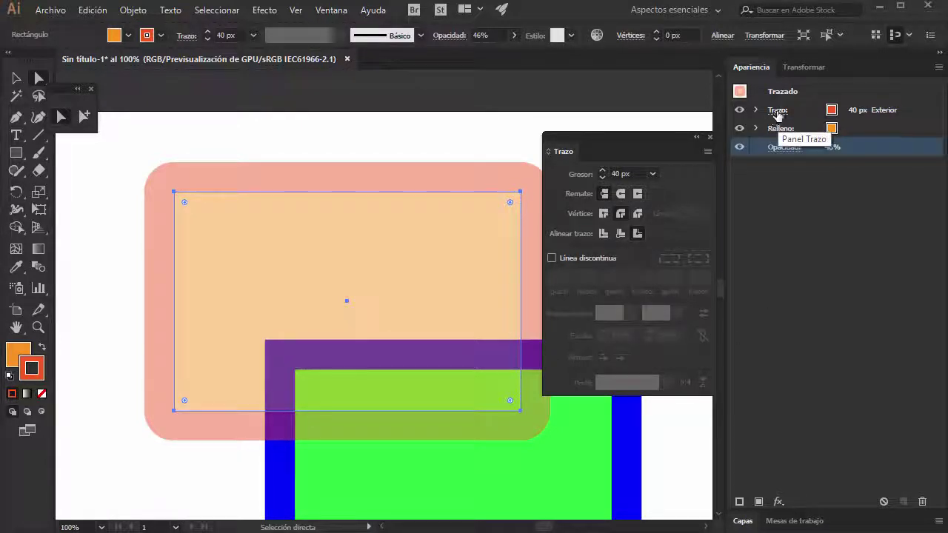
drag(651, 139, 416, 140)
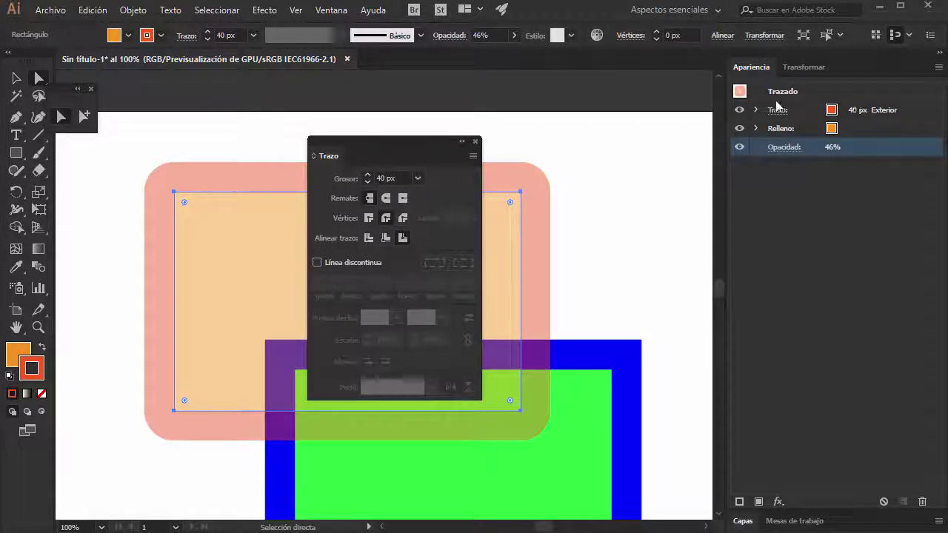
click(475, 141)
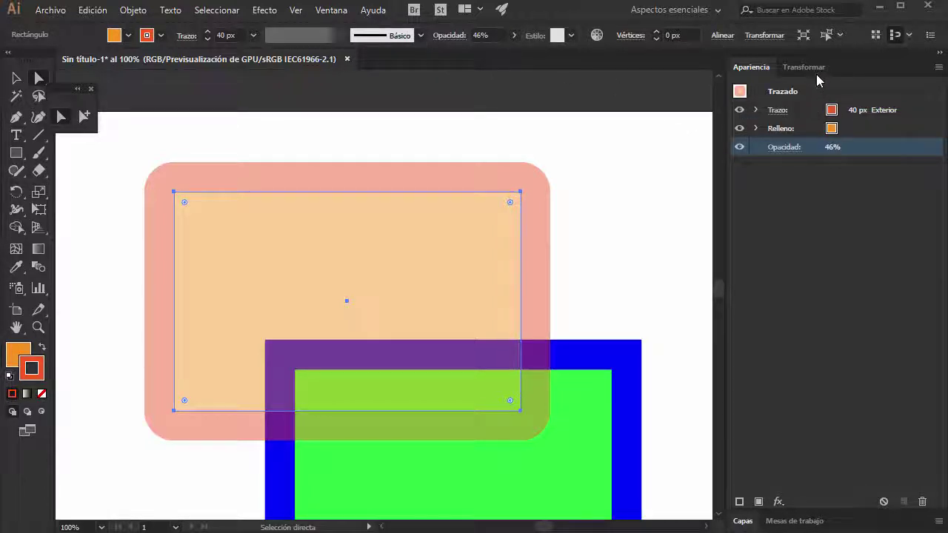
click(778, 110)
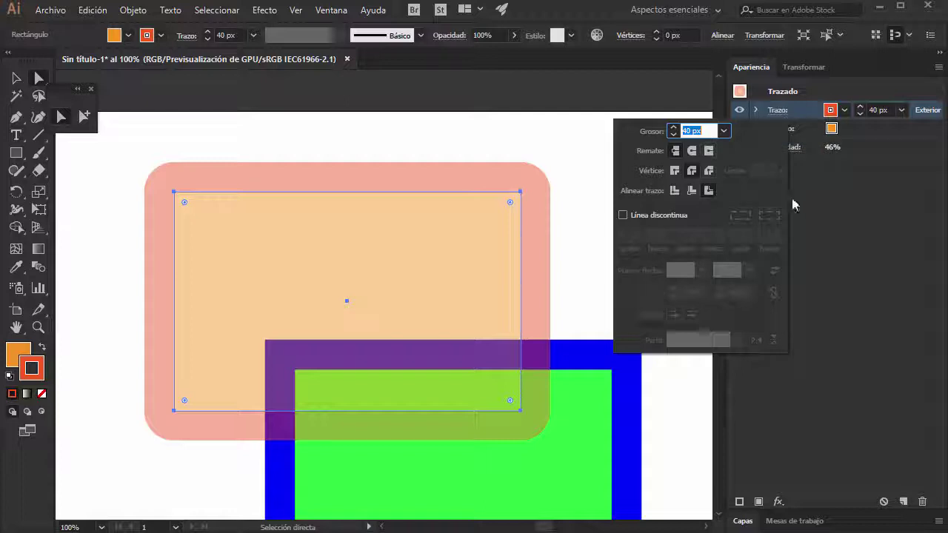
click(837, 212)
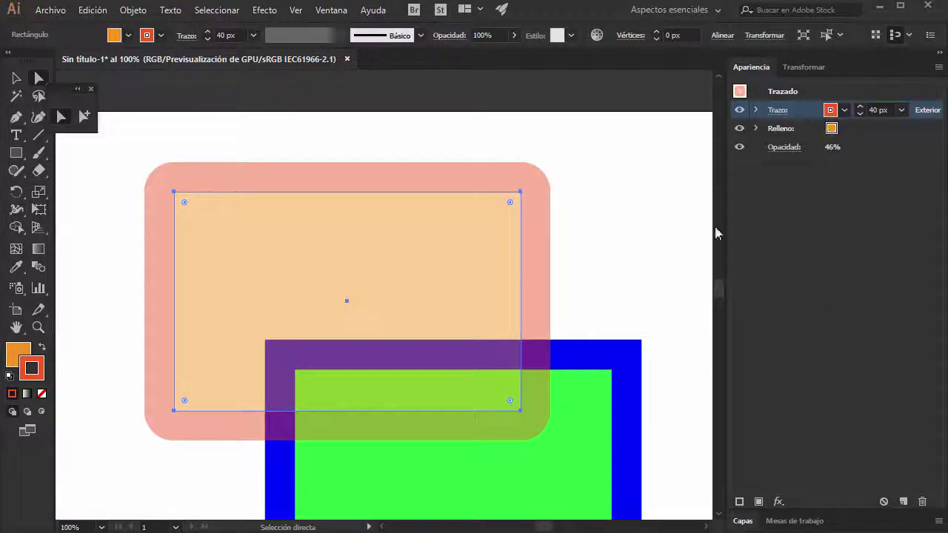
- Try adding a second stroke to the rectangle's appearance, undo it, and check the original stroke's weight presets and options
click(742, 502)
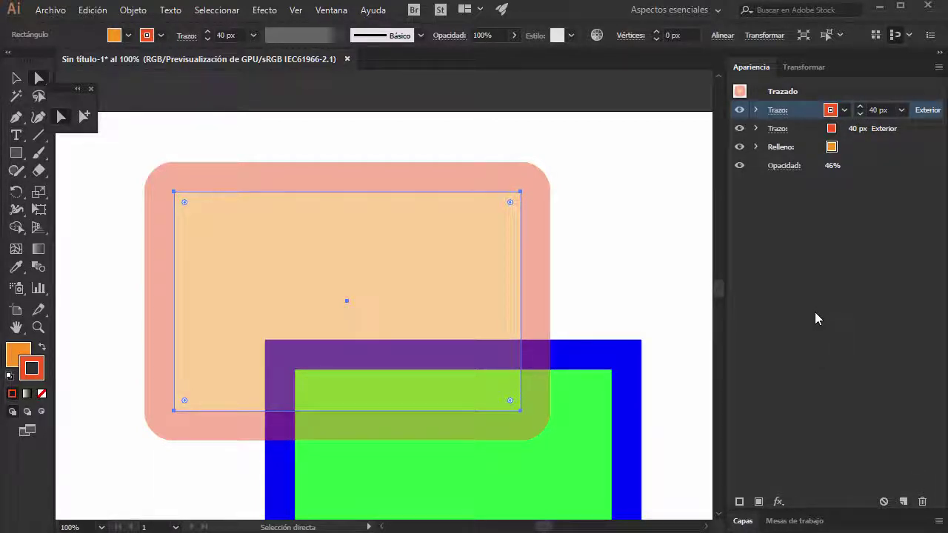
key(ctrl+z)
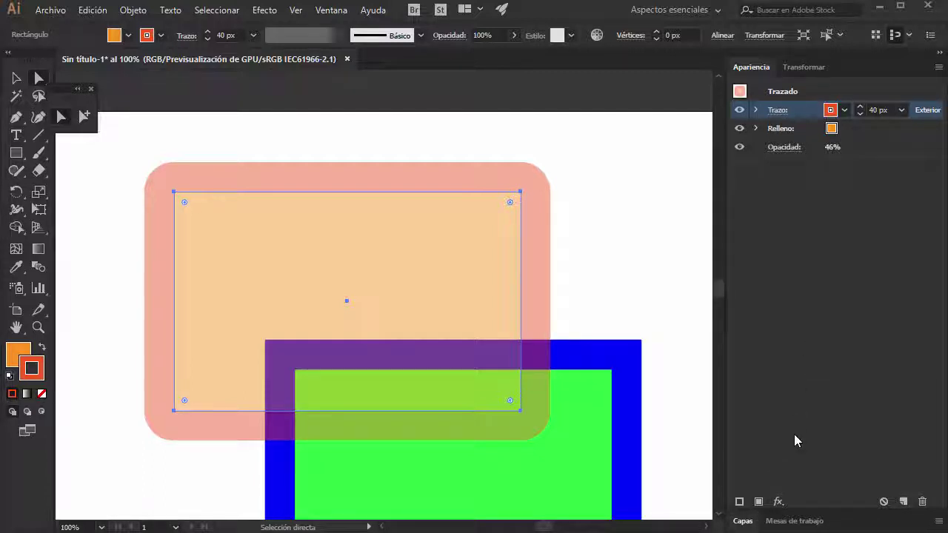
click(902, 111)
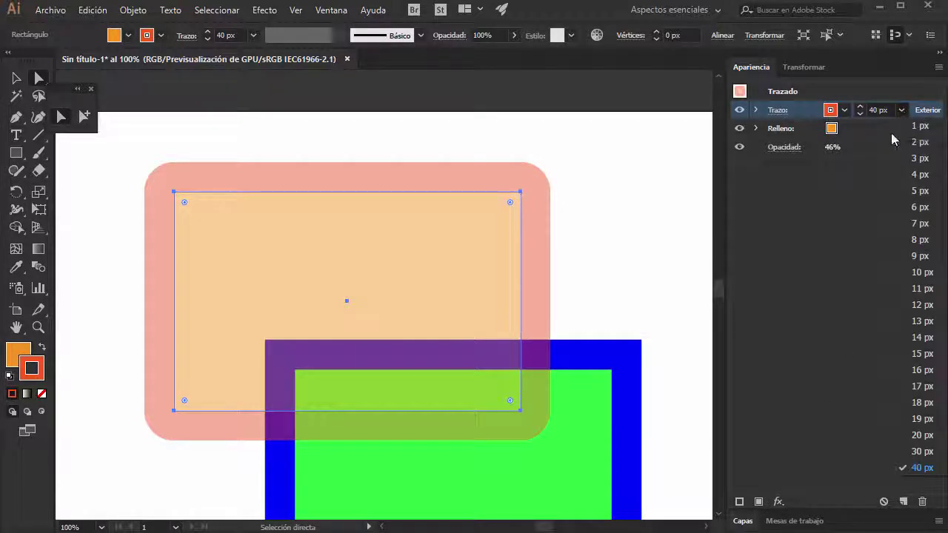
click(849, 289)
click(774, 111)
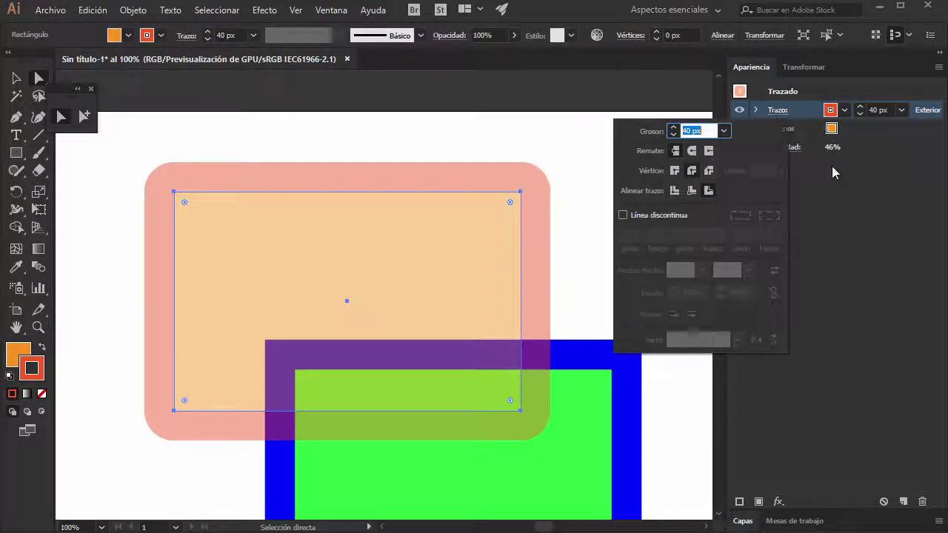
- Set the whole rectangle's opacity back to 100% from its Appearance attributes
click(785, 148)
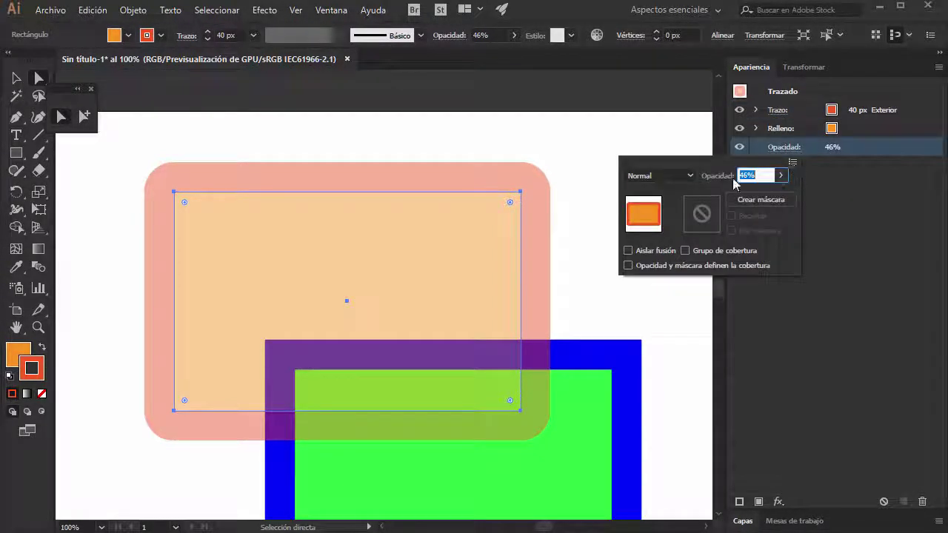
drag(749, 194, 801, 216)
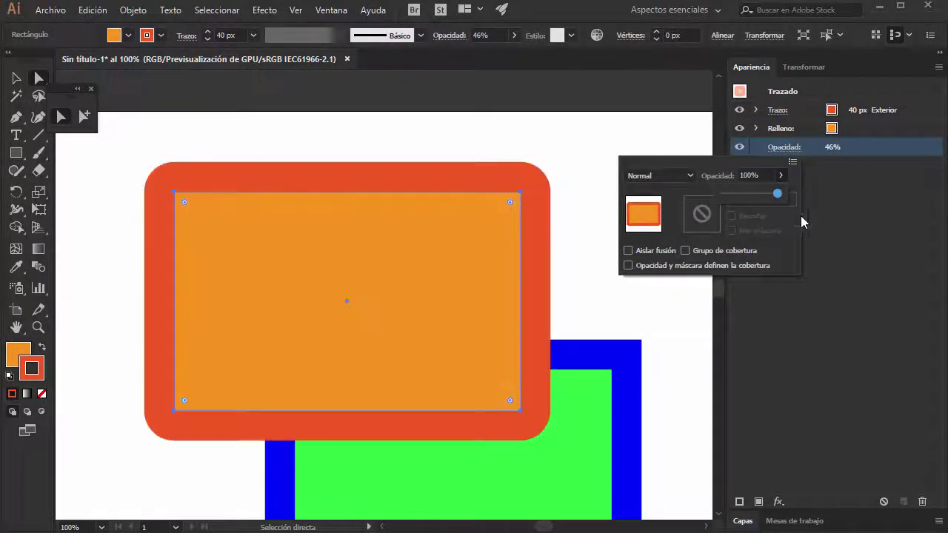
click(832, 322)
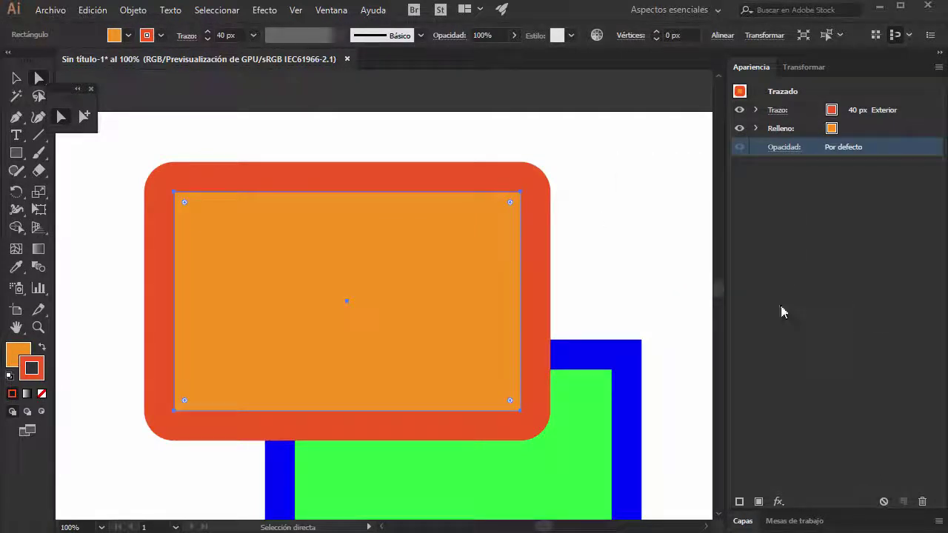
- Detach the Appearance panel as a floating panel beside the rectangle, and collapse the docked panels to icons
click(780, 502)
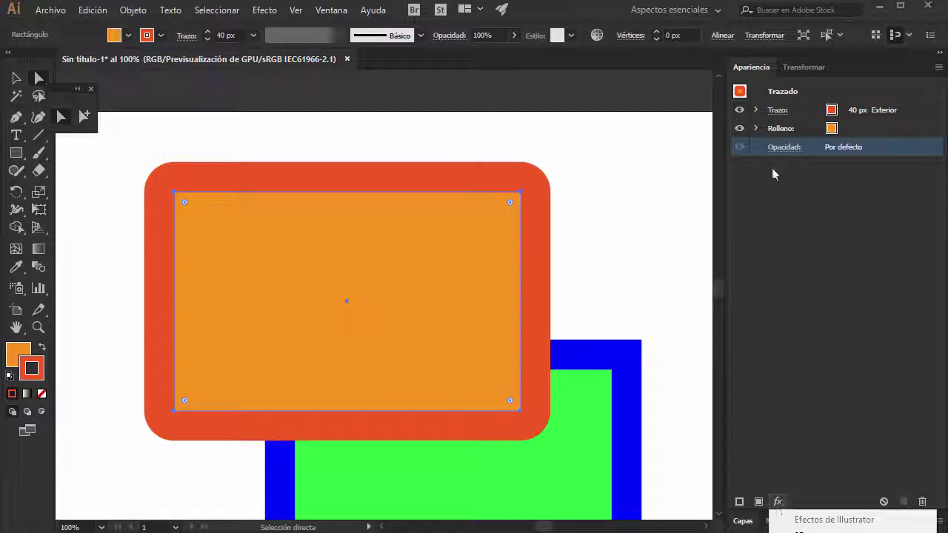
drag(751, 67, 562, 78)
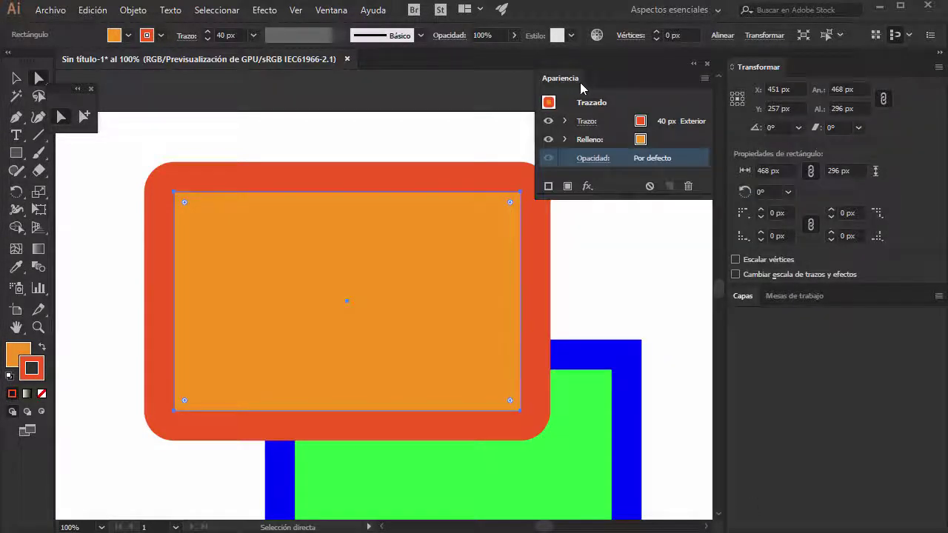
click(940, 55)
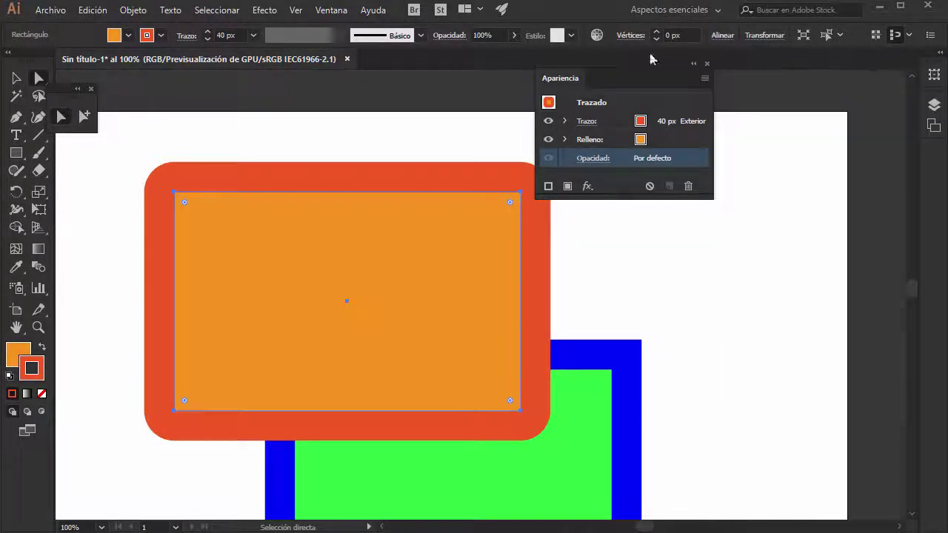
drag(562, 76, 661, 64)
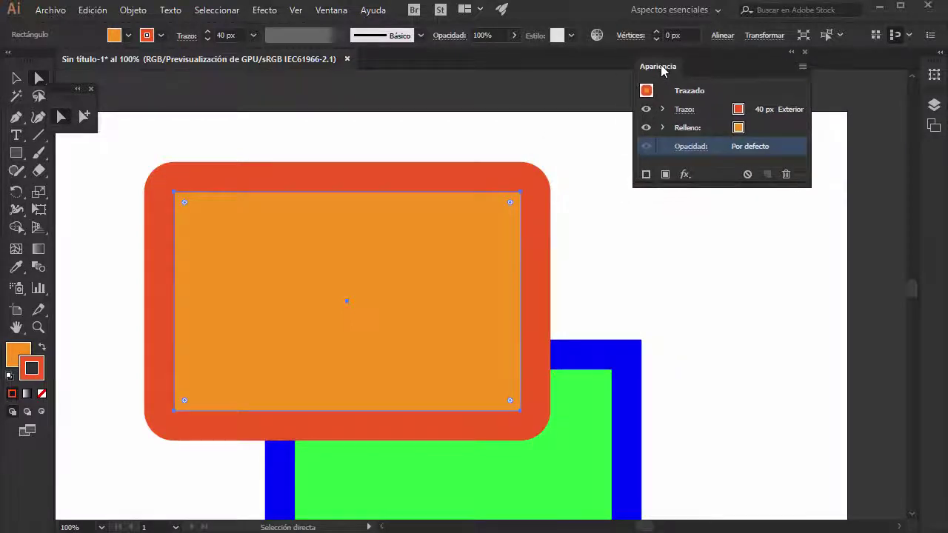
- Apply a Stylize Feather (Desvanecer) effect with a 32 px radius to the whole orange rectangle, with the preview on
click(686, 176)
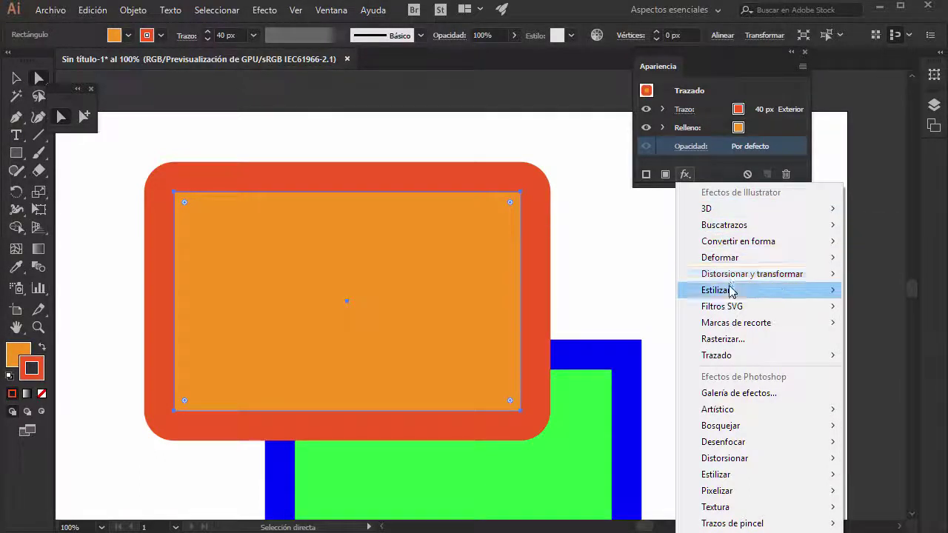
mouse_move(731, 291)
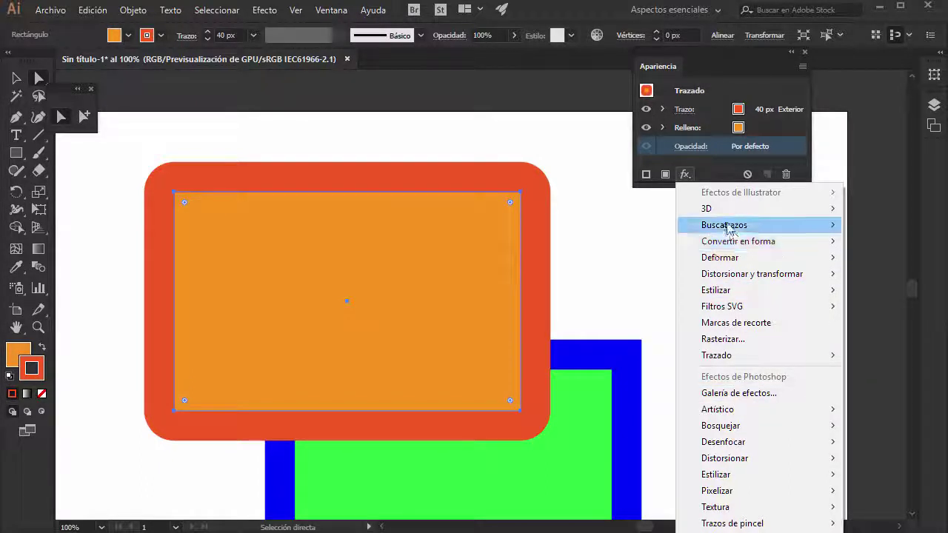
mouse_move(715, 362)
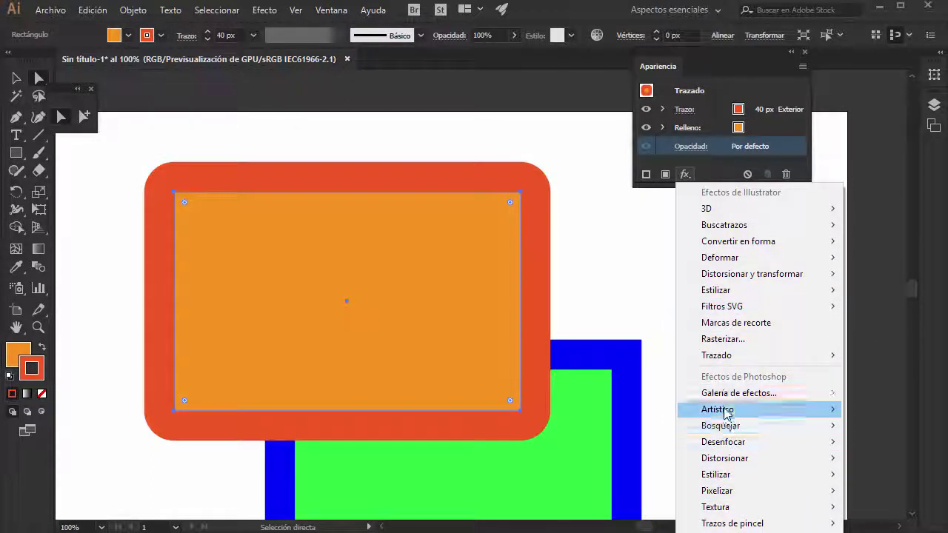
mouse_move(774, 411)
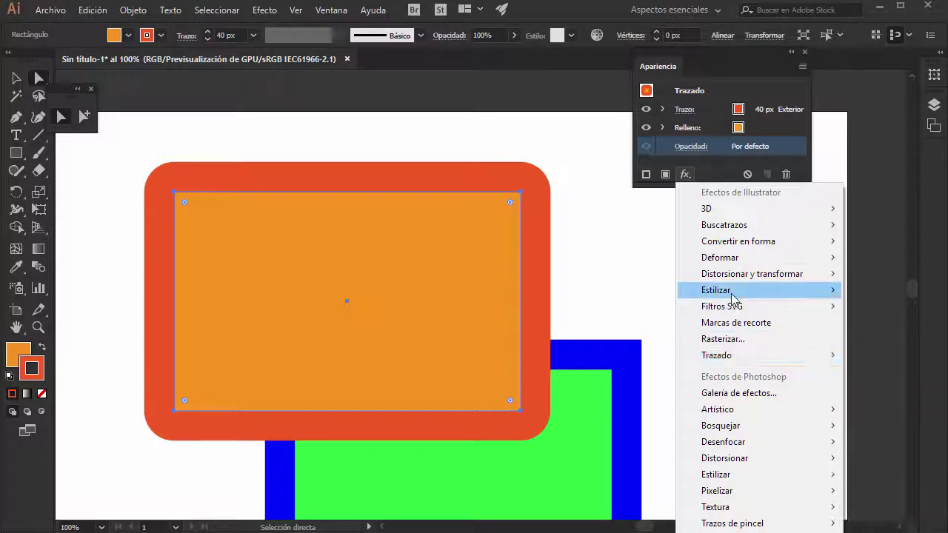
click(892, 290)
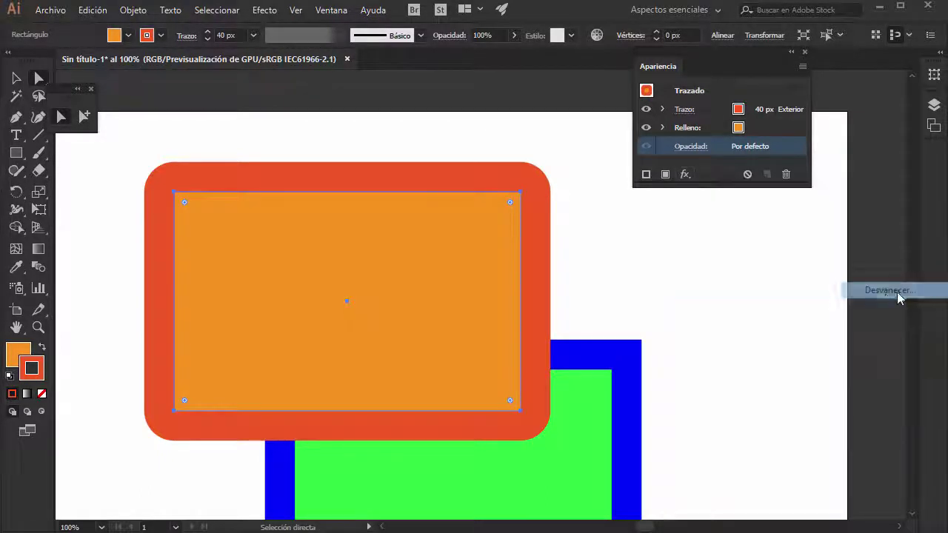
drag(526, 228, 748, 283)
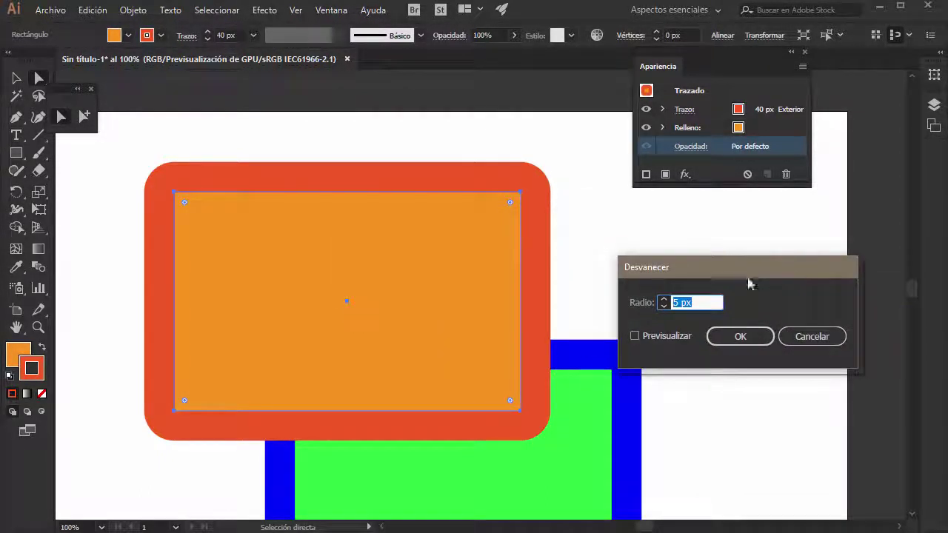
click(635, 335)
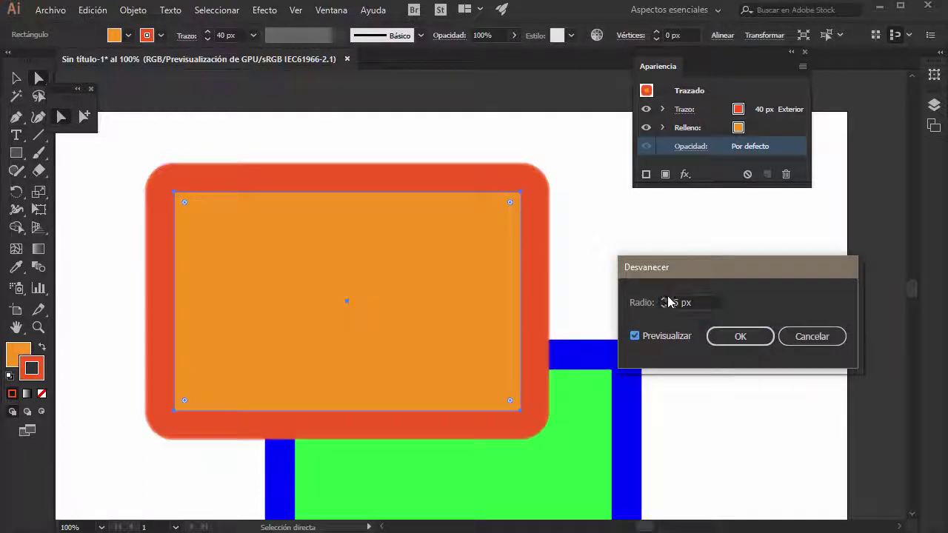
drag(664, 300, 665, 303)
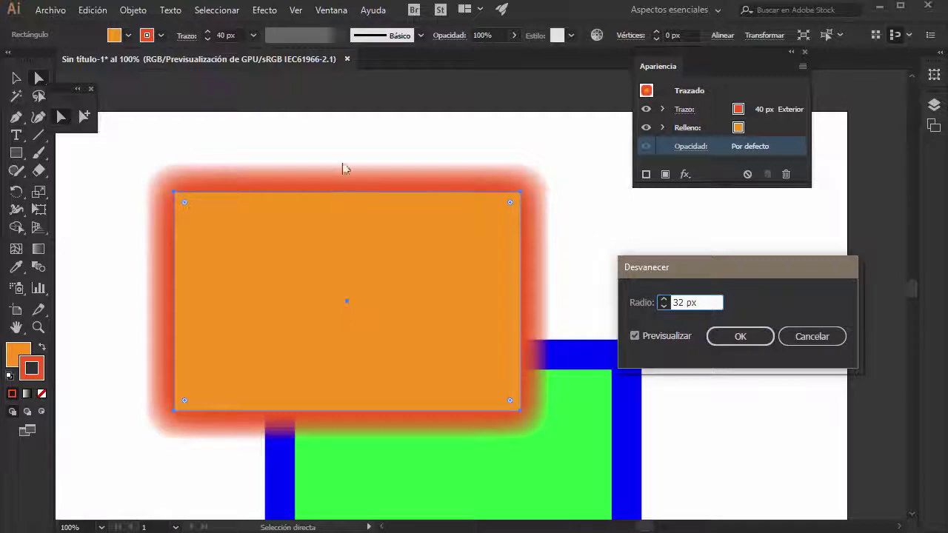
click(740, 337)
- Lengthen the Appearance panel, and switch the rectangle's Feather effect off and back on to compare
drag(713, 183, 713, 360)
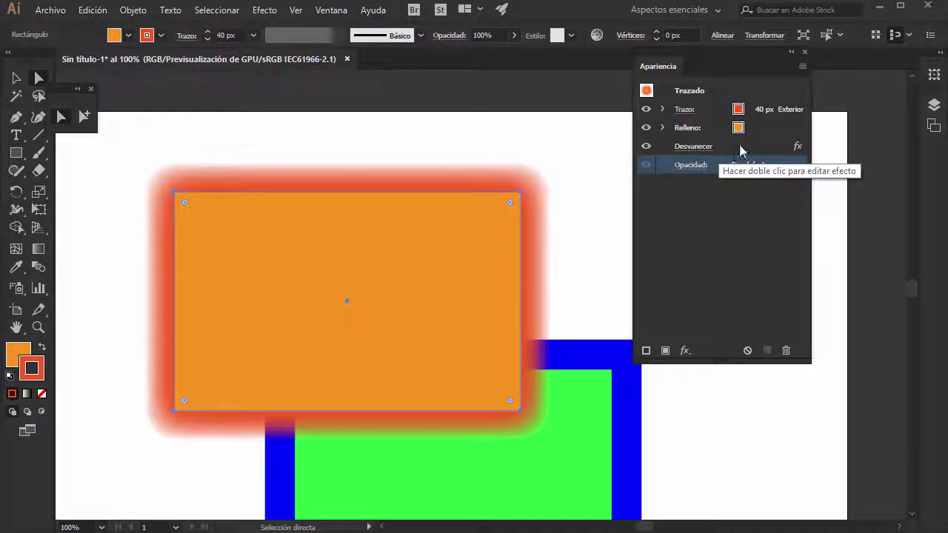
click(656, 151)
click(646, 148)
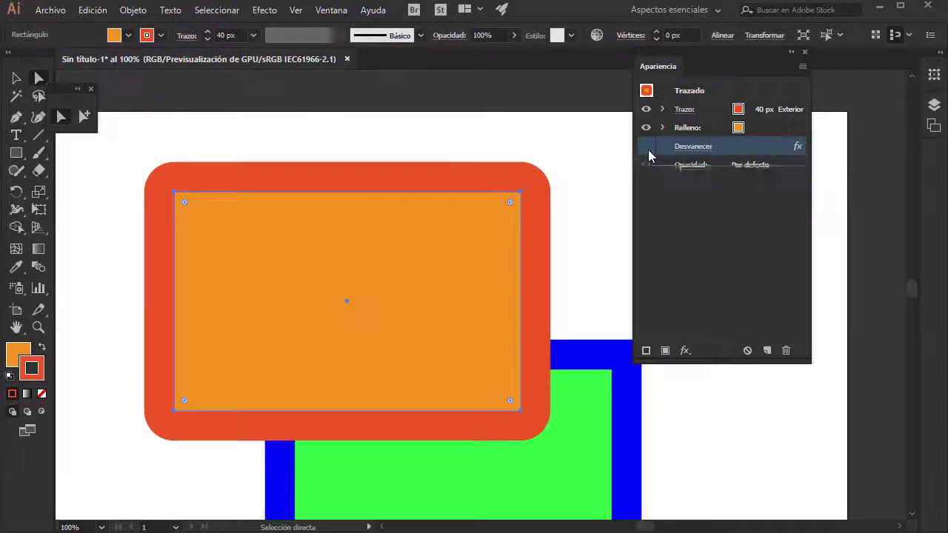
click(647, 149)
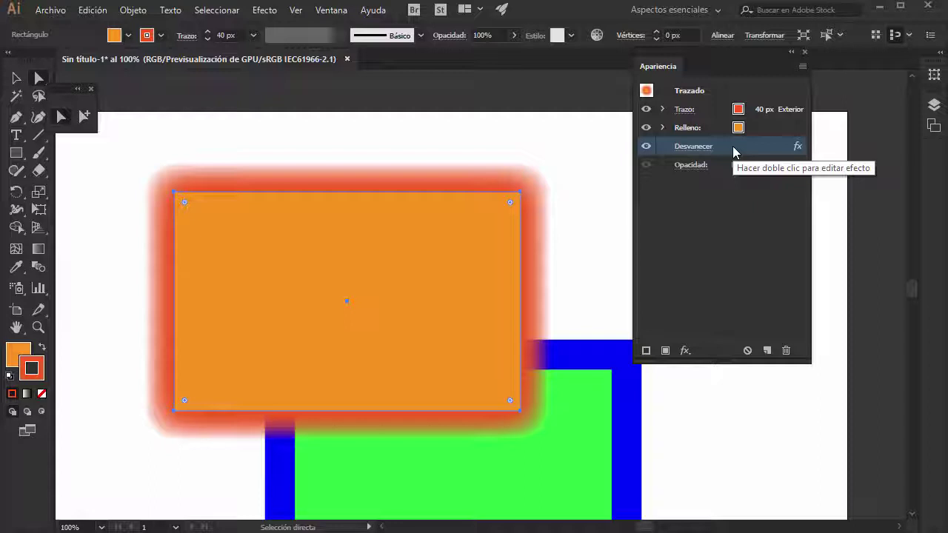
click(751, 225)
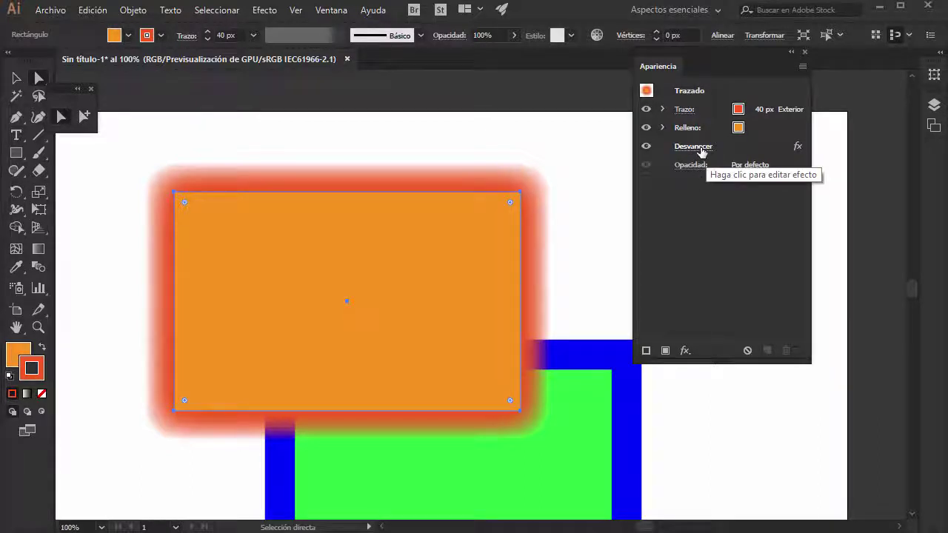
click(685, 350)
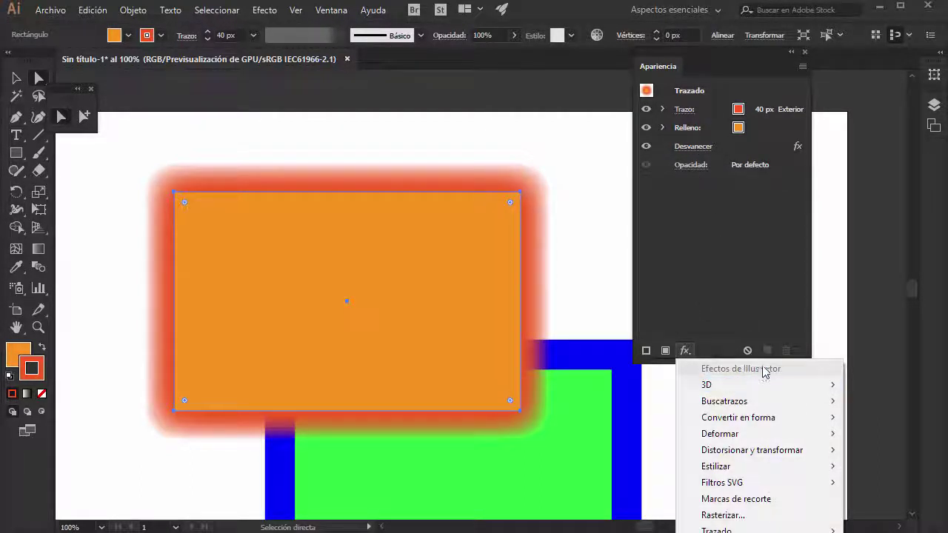
click(707, 294)
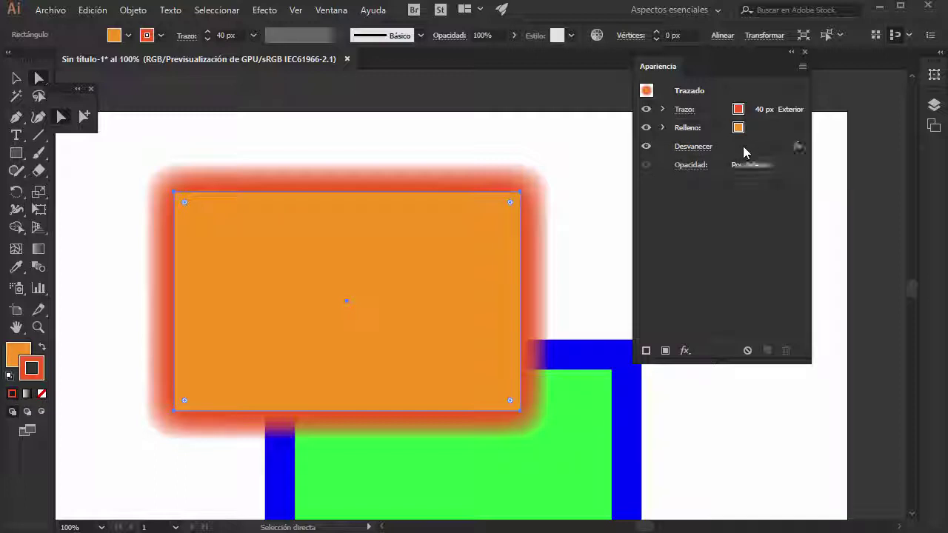
- Try the Feather effect on the fill alone and on the stroke alone, returning it to the whole rectangle each time
drag(743, 146, 696, 127)
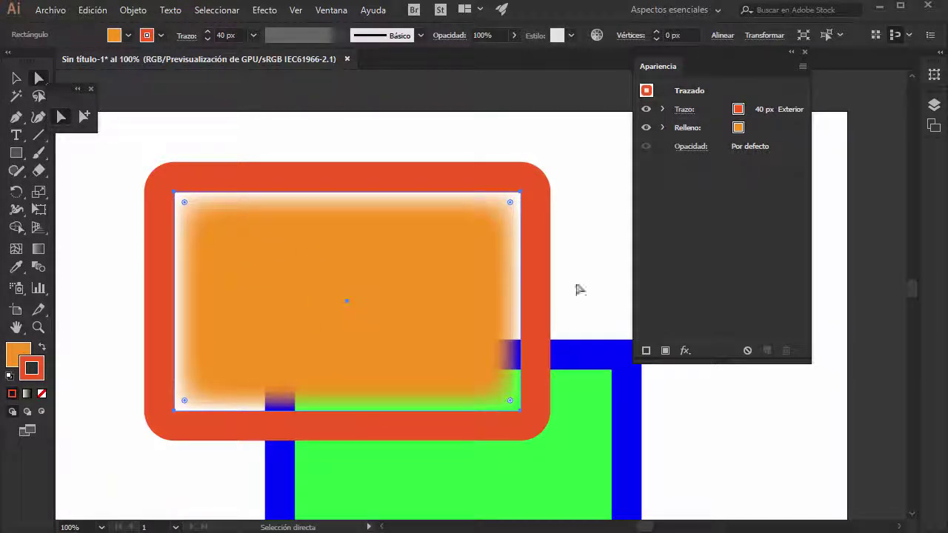
key(ctrl+z)
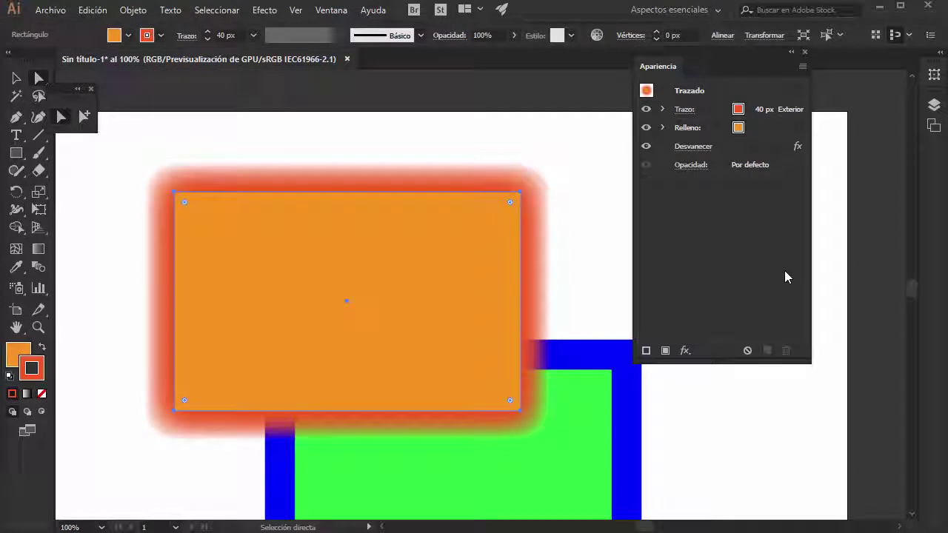
drag(738, 146, 700, 110)
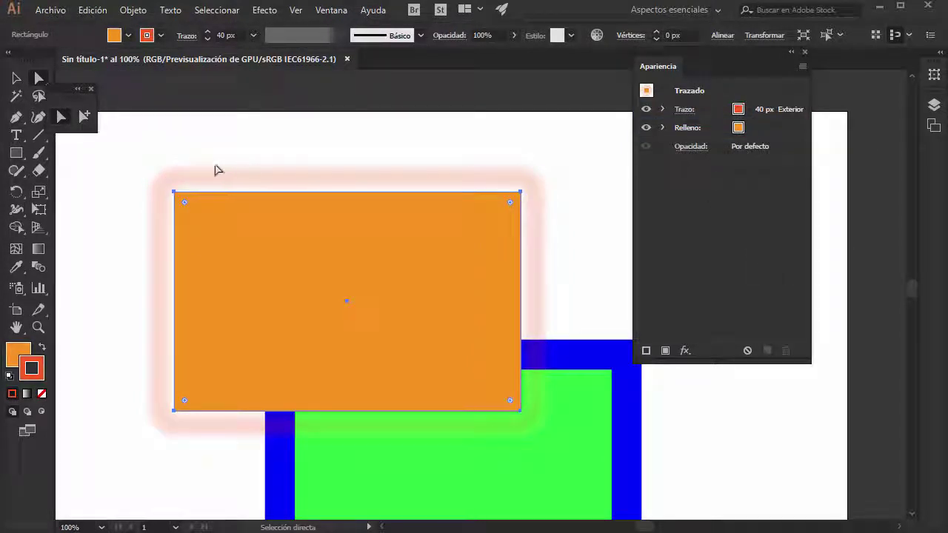
click(662, 109)
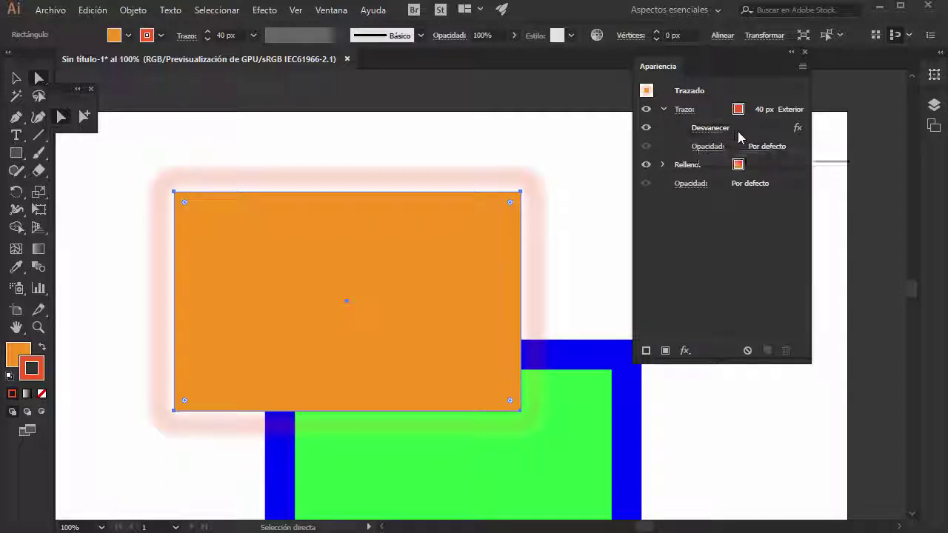
mouse_move(758, 133)
mouse_down()
mouse_move(740, 197)
mouse_move(730, 177)
mouse_move(719, 184)
mouse_up()
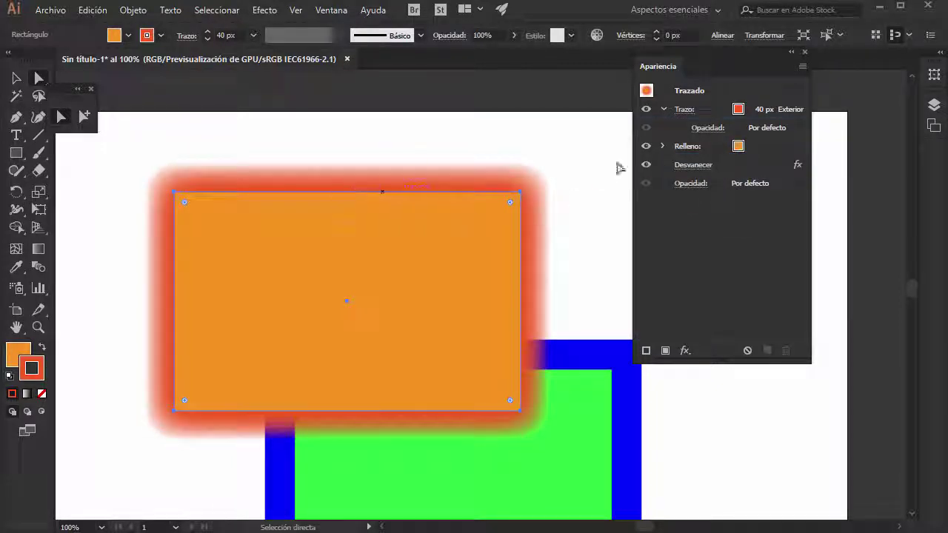
click(664, 109)
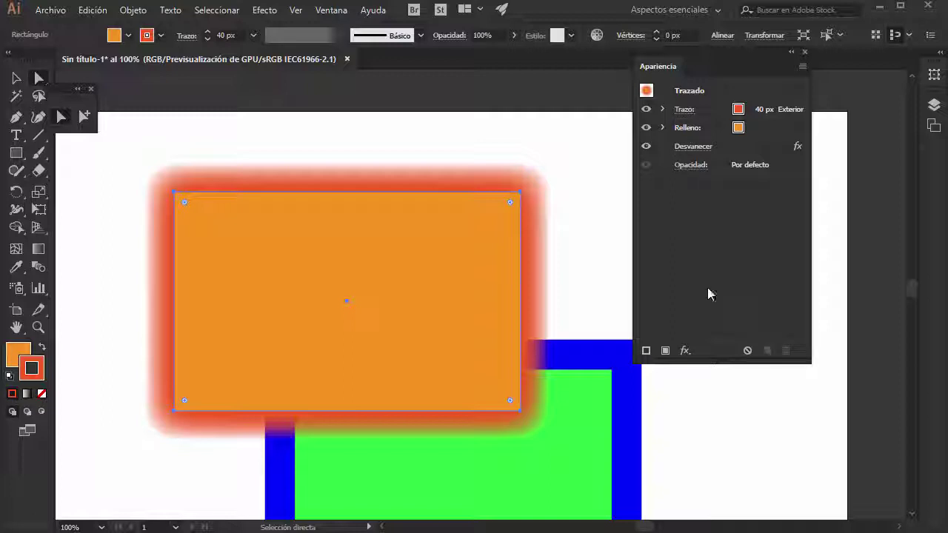